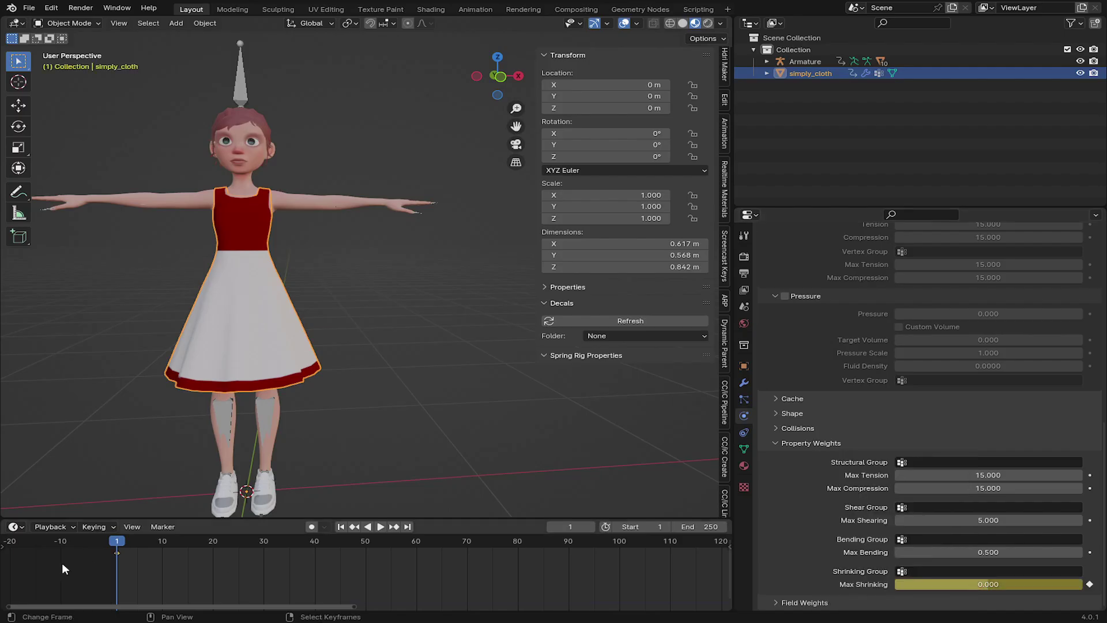
Keyframe the dress cloth's Max Shrinking at frames 10 and 30, then return to frame 1
left_click(161, 561)
key("i")
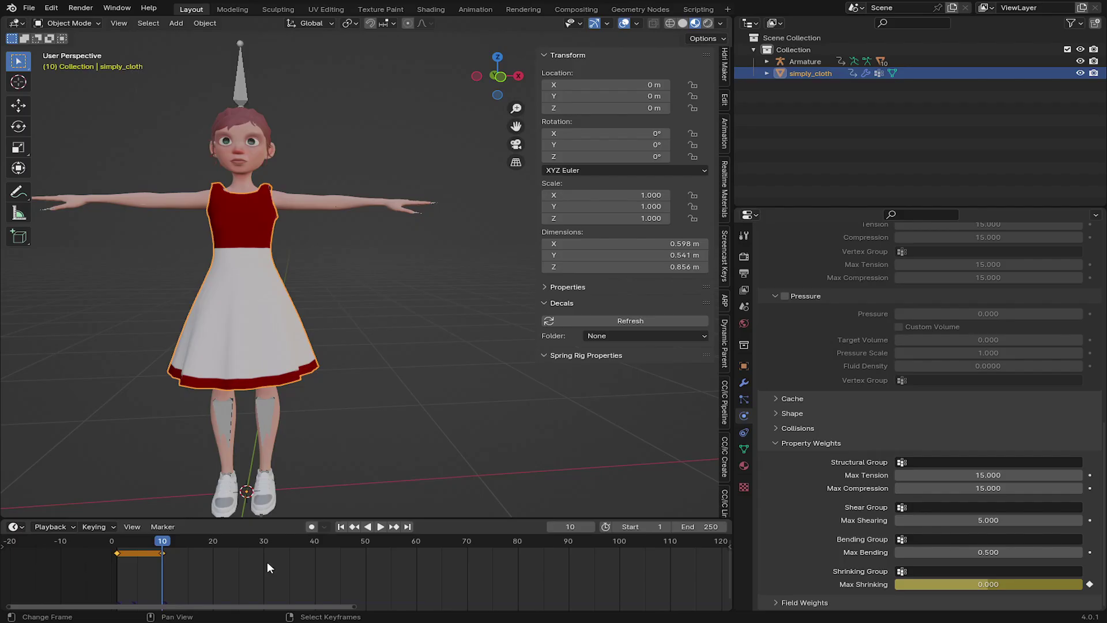
left_click(265, 562)
right_click(900, 584)
left_click(934, 489)
left_click(342, 527)
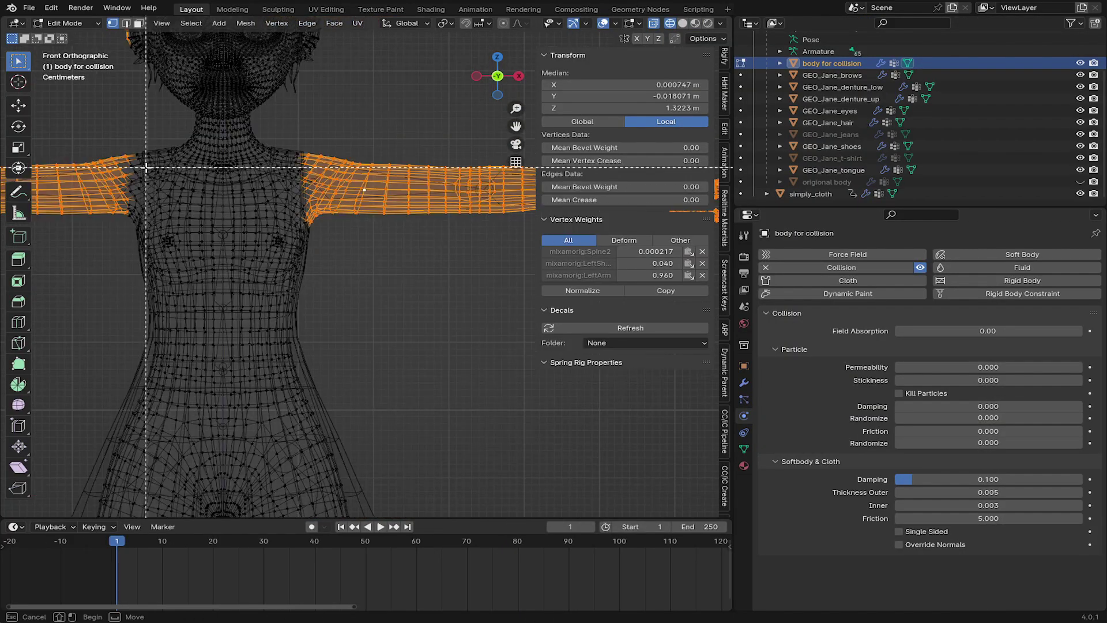
Box-select the collision body's head and lower legs in Edit Mode, using see-through shading
middle_click_drag(146, 167, 304, 247, "shift")
key("shift+z")
key("b")
left_click_drag(223, 166, 298, 289)
key("shift+z")
scroll(369, 242, "down", 7)
key("b")
left_click_drag(491, 240, 259, 115)
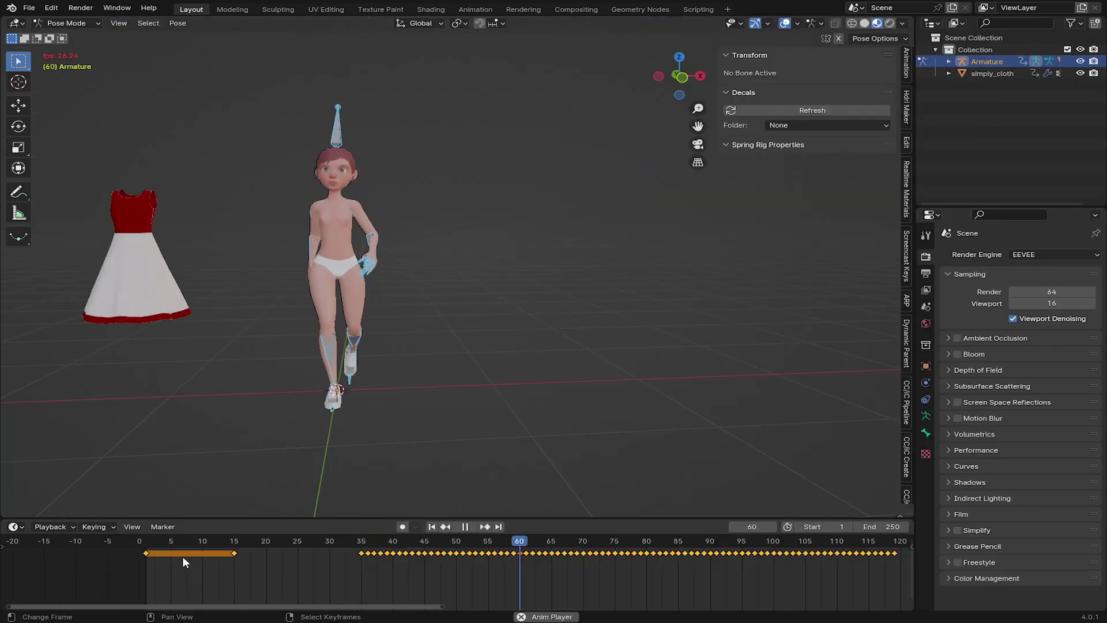
Select the character's armature and zoom the timeline onto its frame 1–30 walk keys
left_click(213, 557)
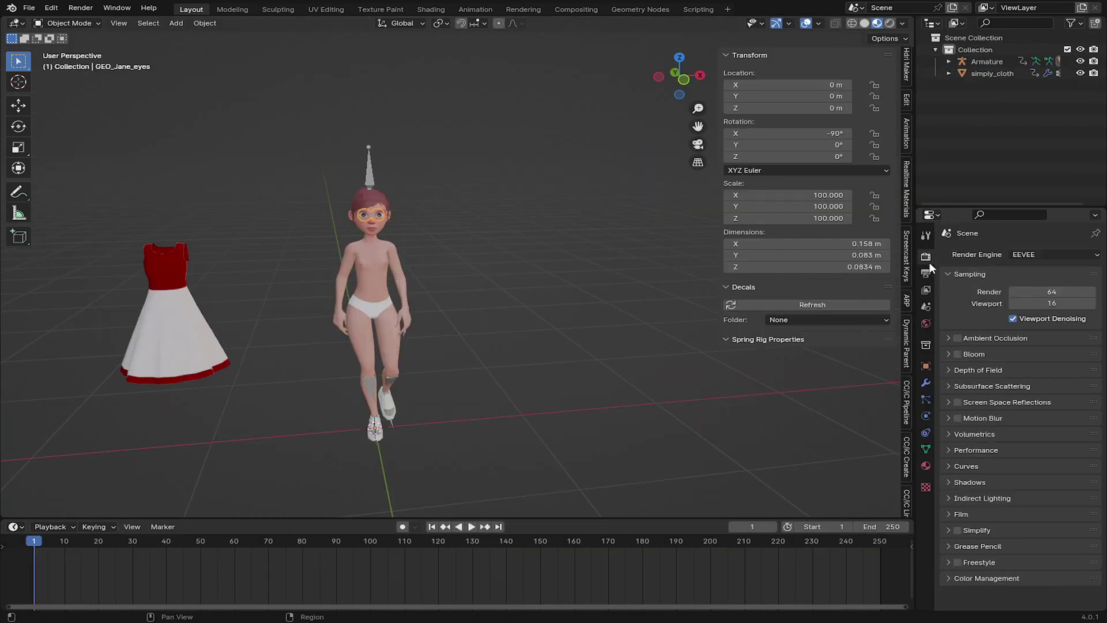
middle_click_drag(398, 312, 452, 309)
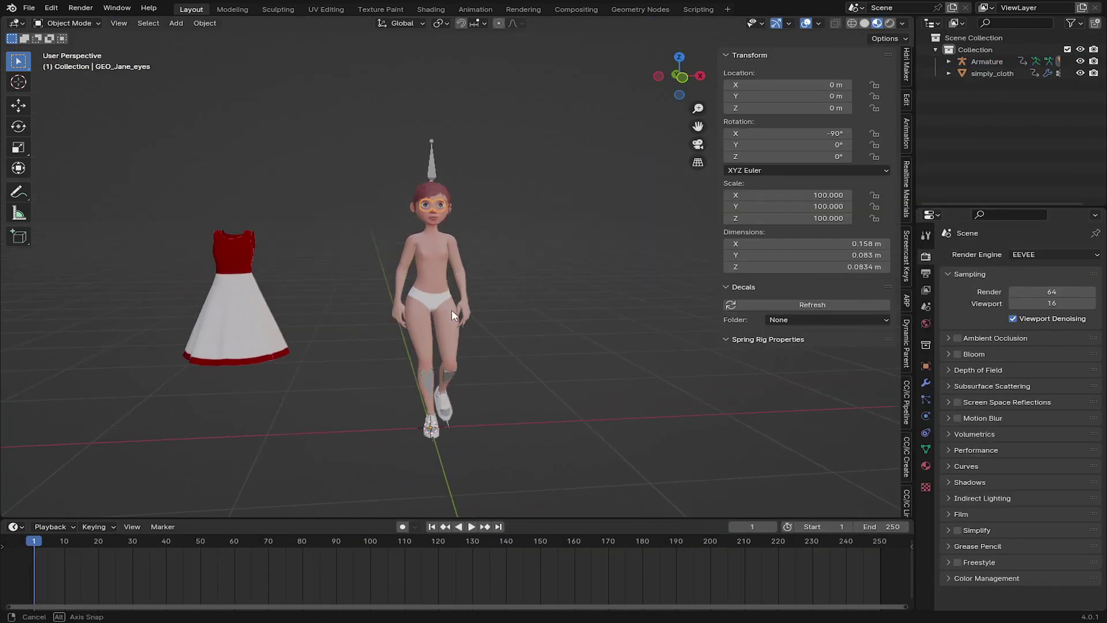
left_click(435, 150)
middle_click_drag(37, 596, 244, 561)
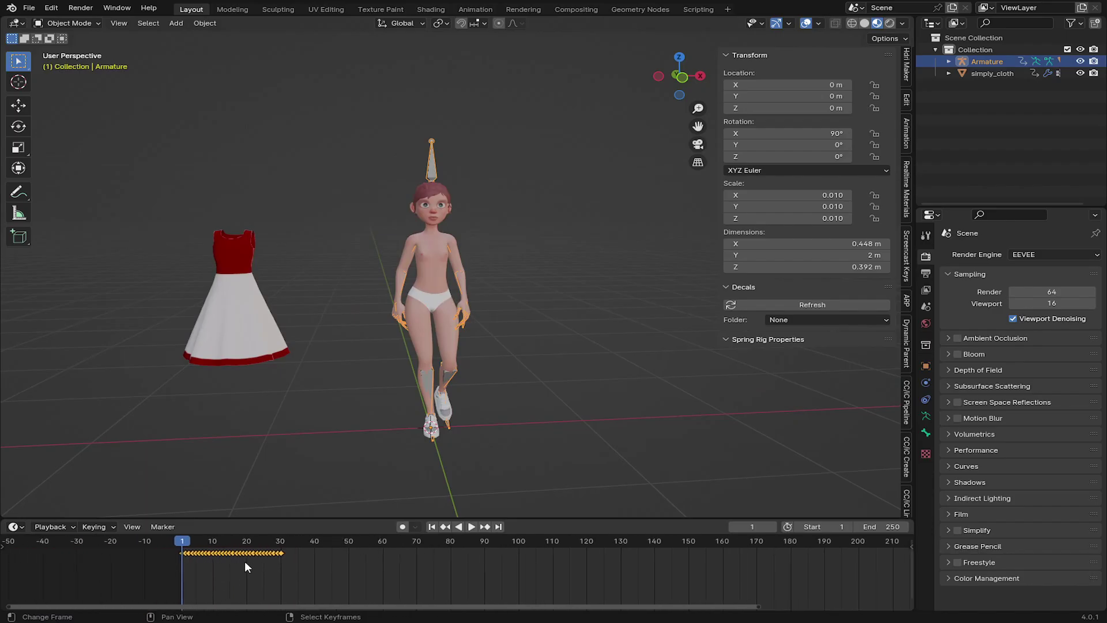
scroll(199, 555, "up", 7)
middle_click_drag(117, 552, 392, 583)
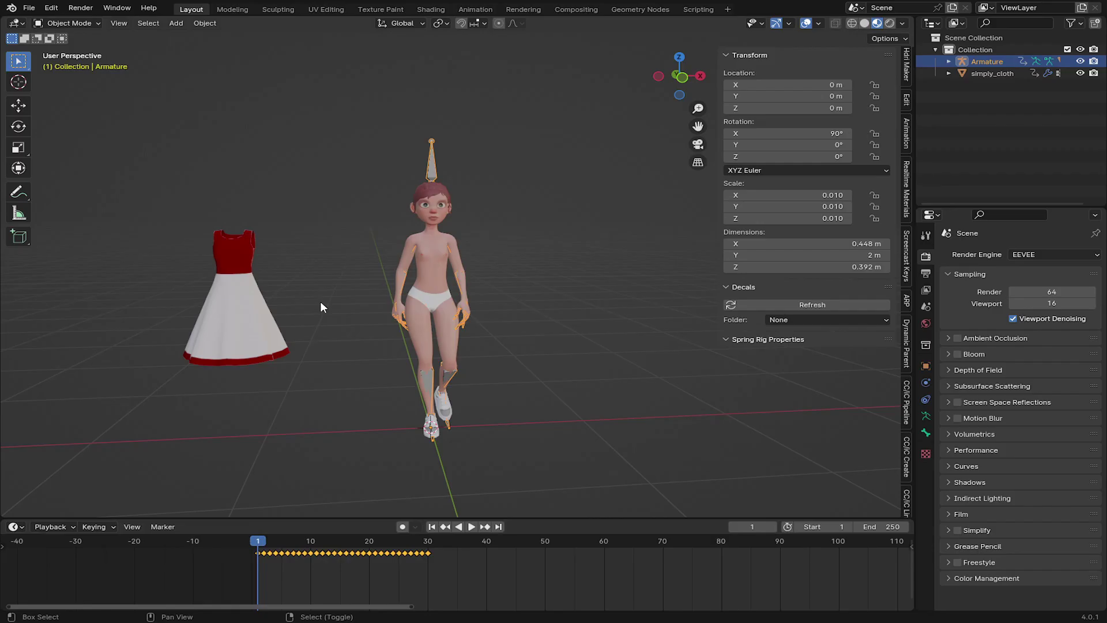
middle_click_drag(321, 302, 306, 314, "shift")
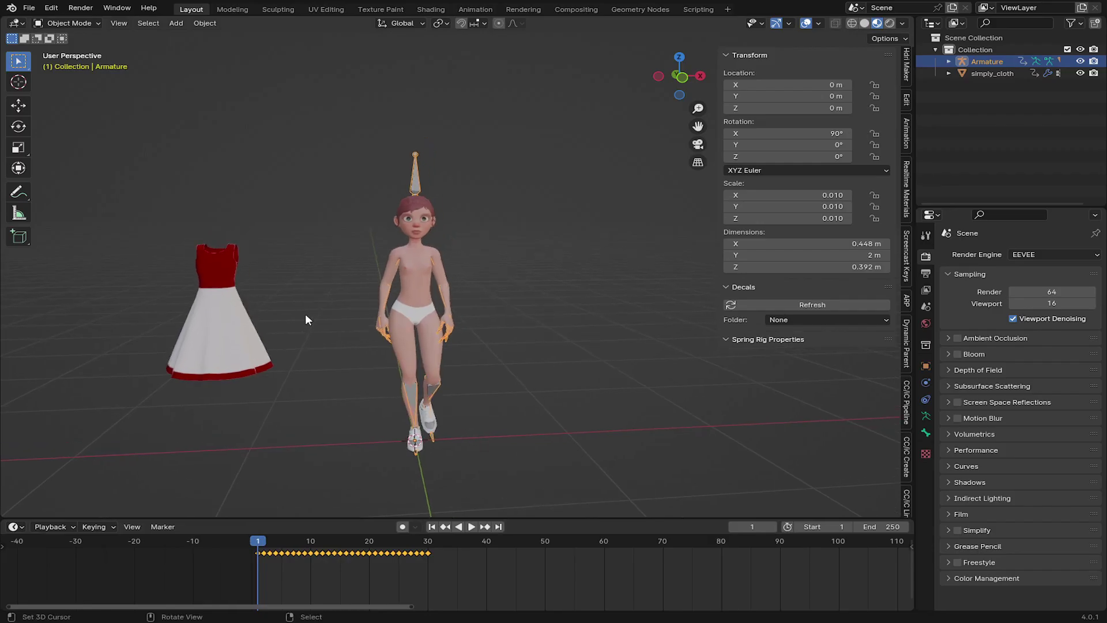
scroll(351, 251, "up", 3)
middle_click_drag(353, 333, 381, 271, "shift")
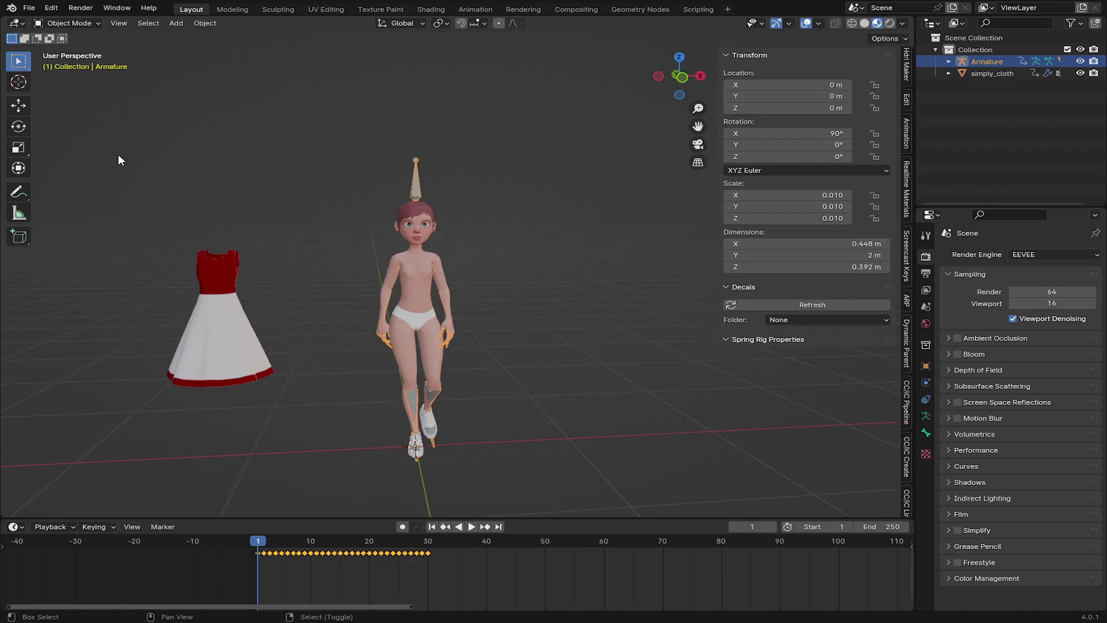
Switch the armature to Pose Mode and preview the walk animation
left_click(87, 24)
left_click(89, 62)
middle_click_drag(367, 310, 292, 287, "shift")
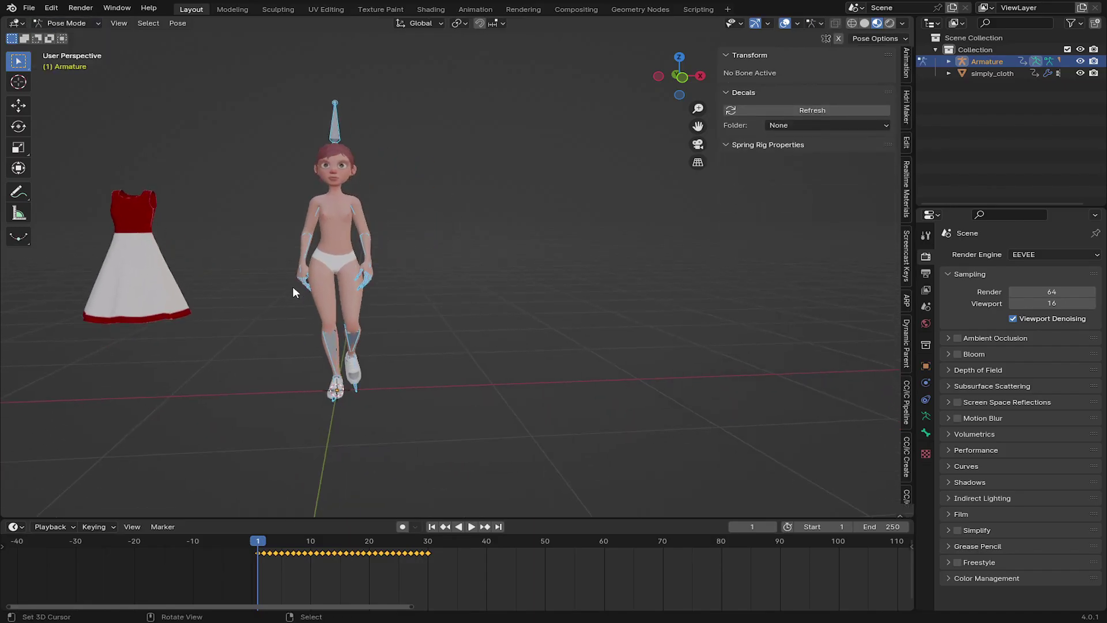
key("space")
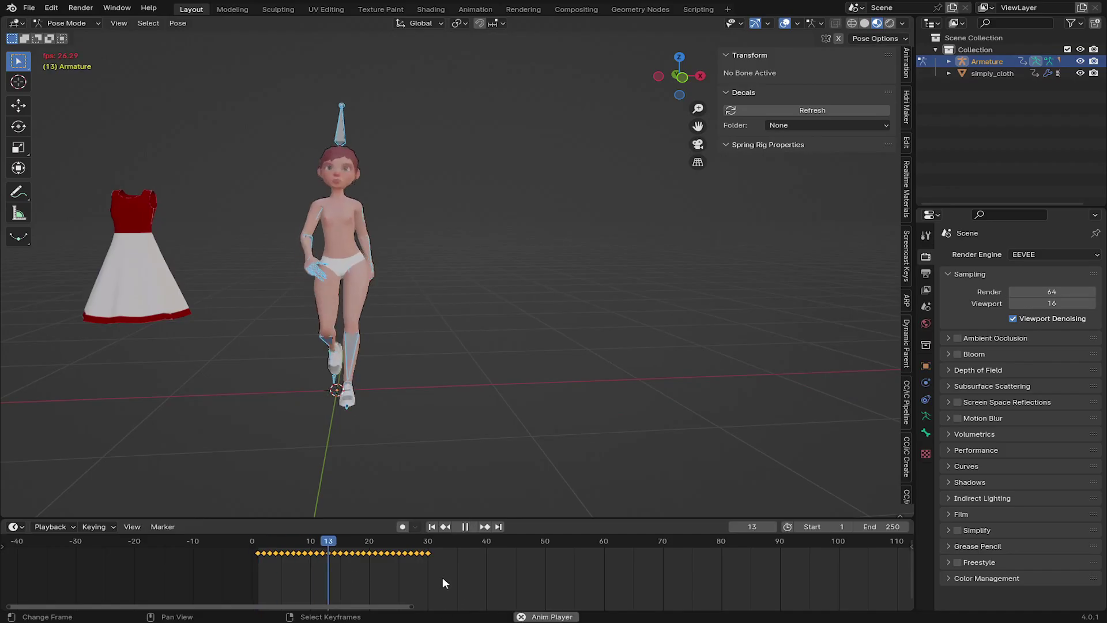
key("space")
At frame 30, duplicate the walk keyframes and place the copy right after frame 30
scroll(437, 574, "up", 3)
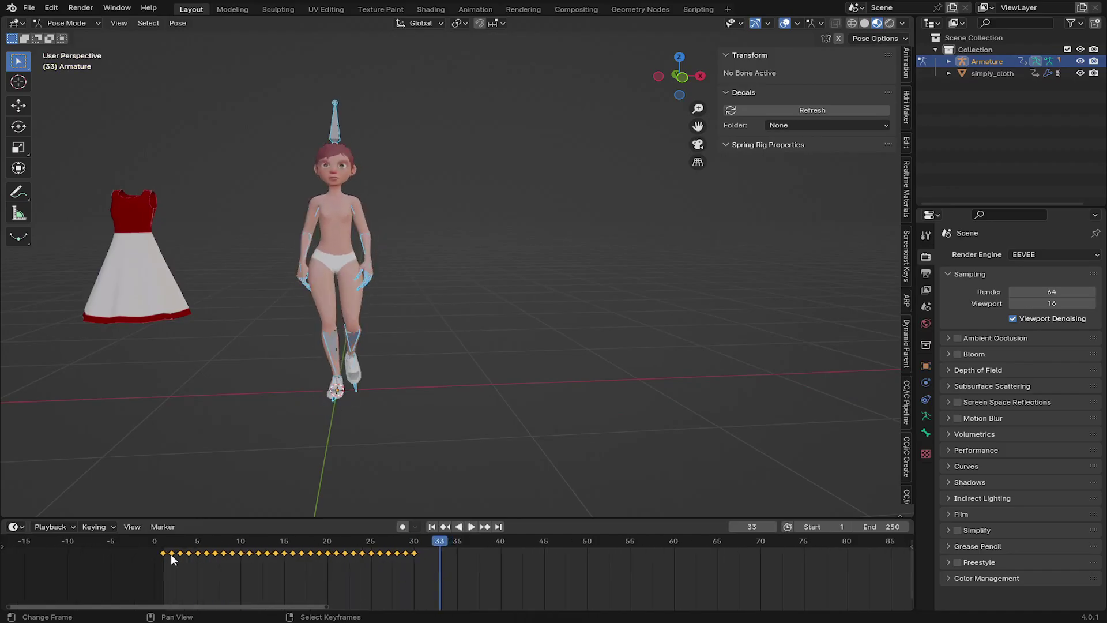
left_click_drag(420, 561, 410, 563)
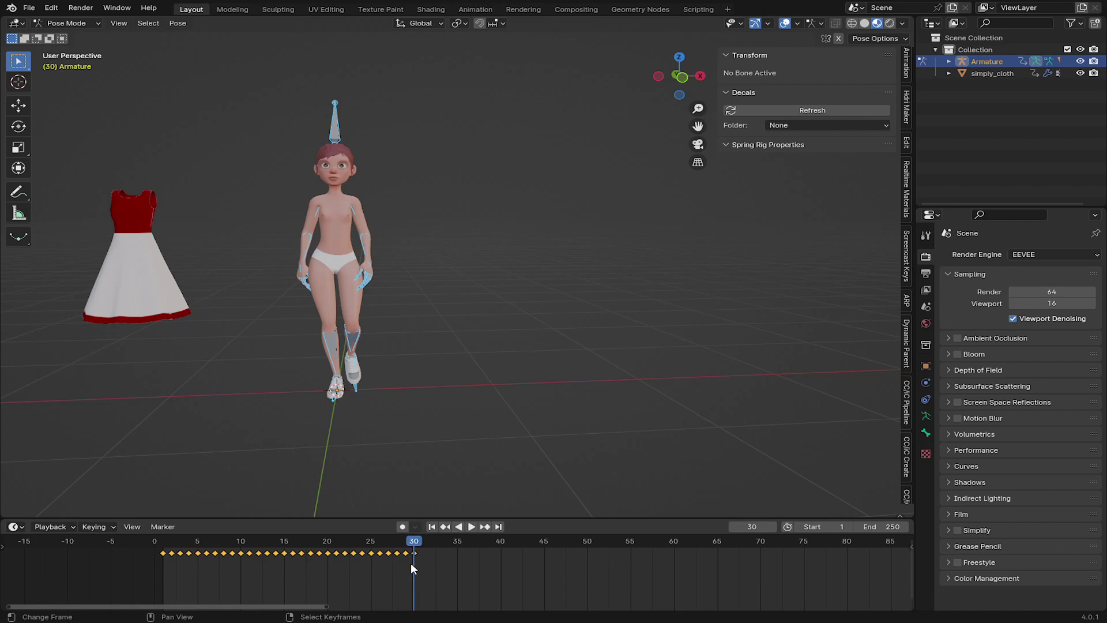
left_click(410, 289)
key("a")
left_click(375, 557)
key("shift+d")
left_click(575, 560)
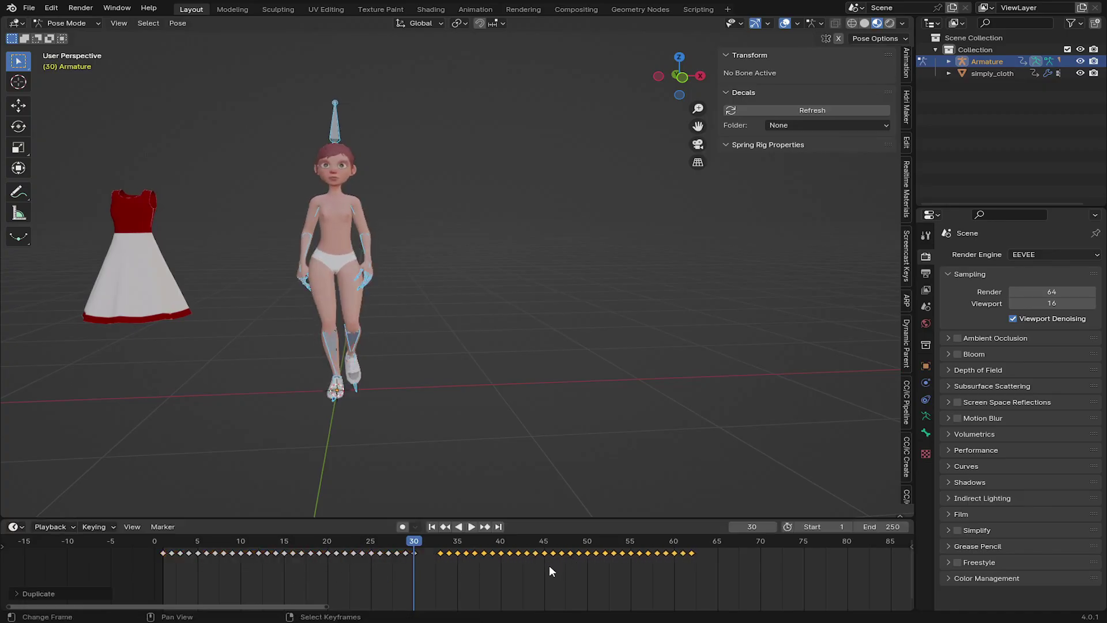
scroll(549, 565, "up", 6)
left_click_drag(348, 560, 277, 569)
left_click(277, 569)
Duplicate the walk keyframes again, placing them at about frames 57–86
scroll(279, 570, "down", 12)
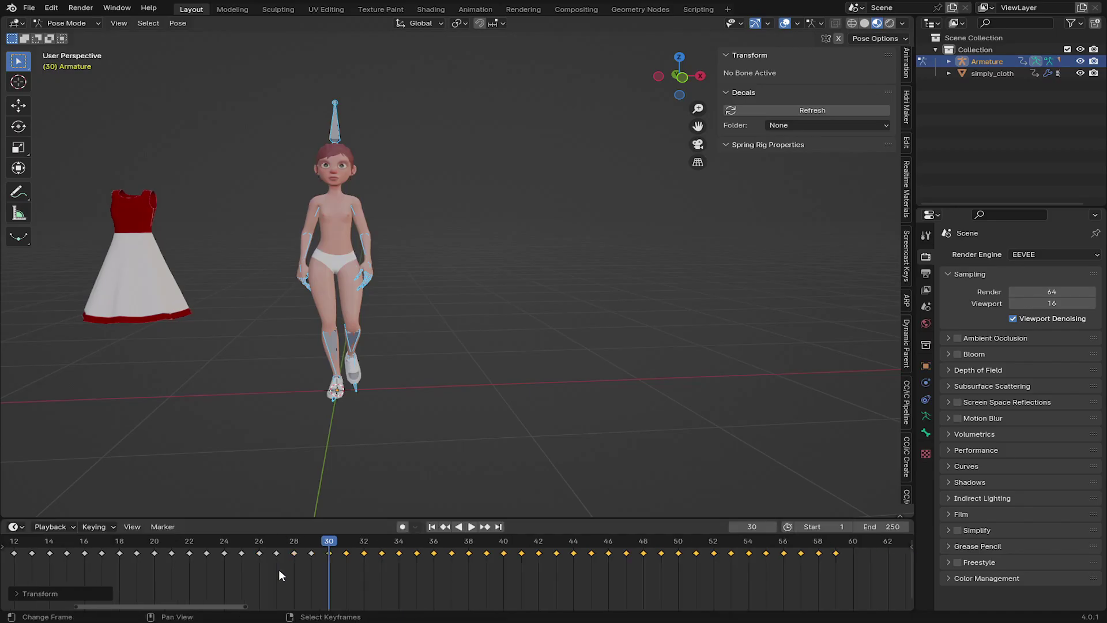
middle_click_drag(443, 570, 219, 571)
key("shift+d")
left_click(563, 583)
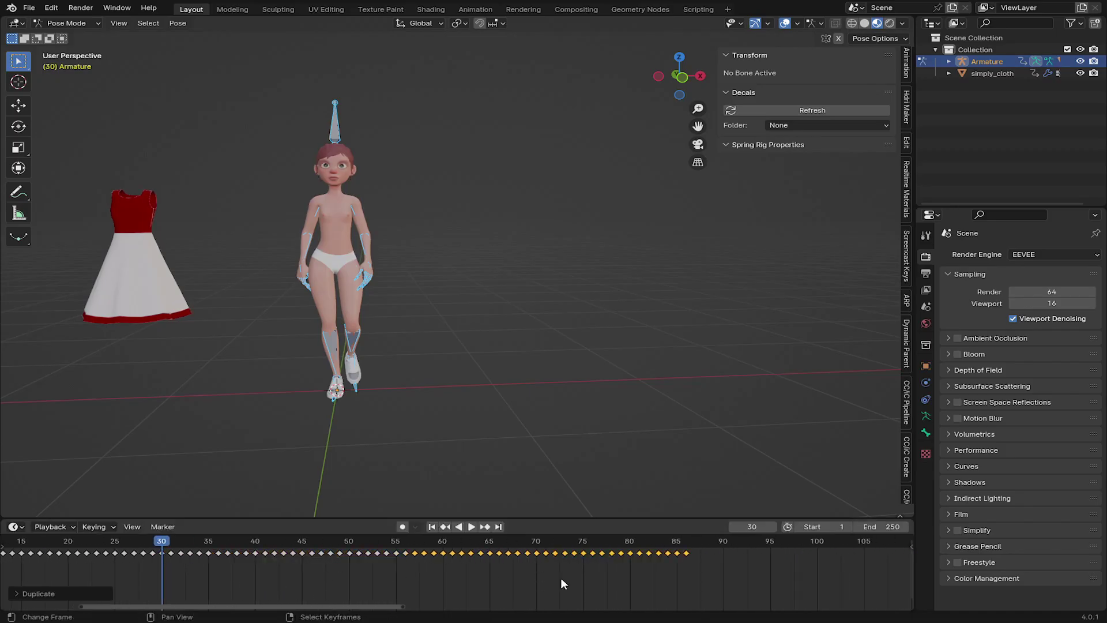
scroll(563, 579, "up", 8)
key("g")
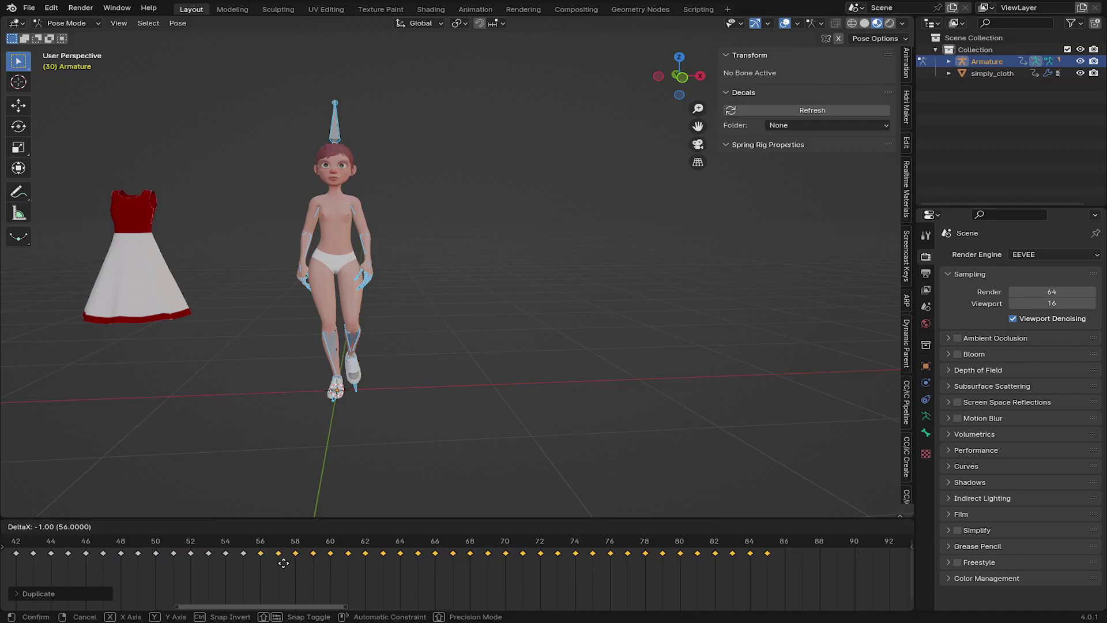
left_click(283, 563)
scroll(283, 562, "down", 8)
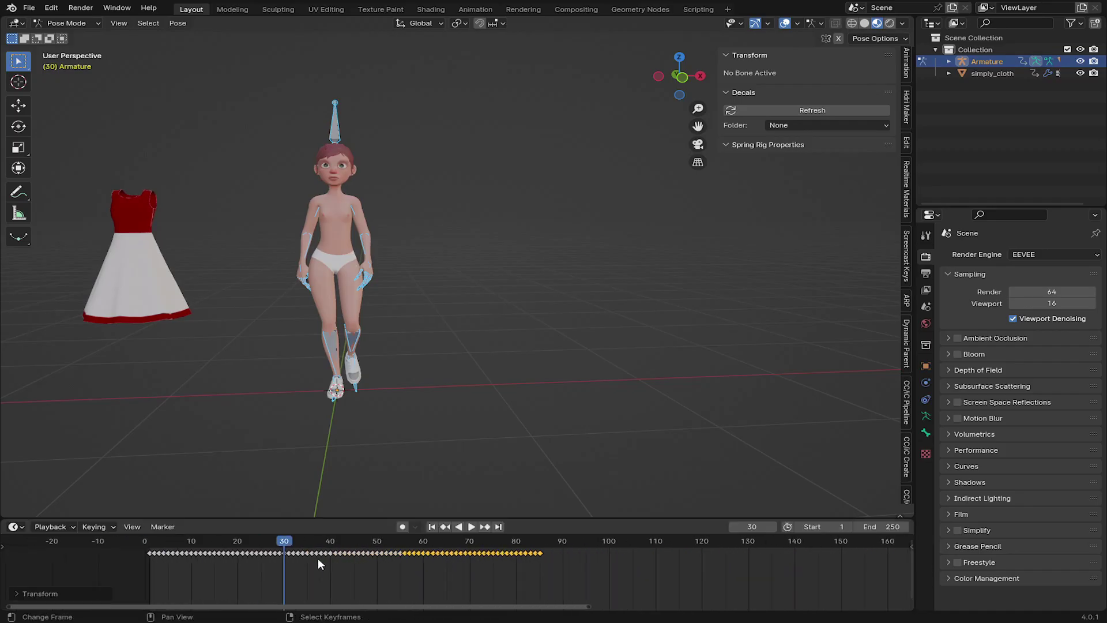
Play the extended walk from frame 1 and rewind to the start
left_click(433, 527)
key("space")
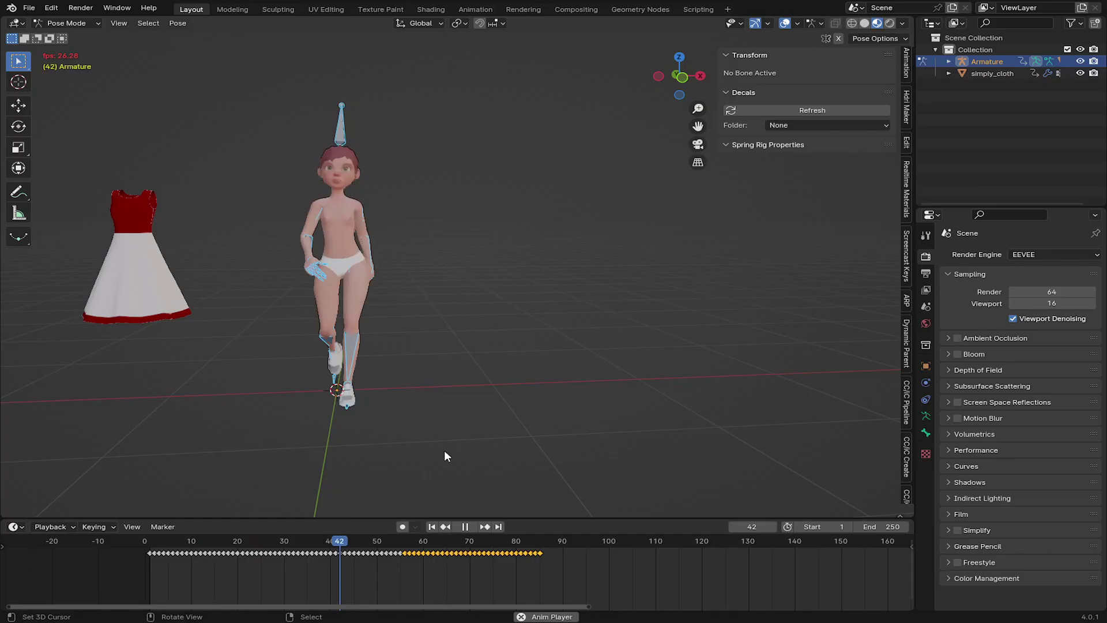
key("space")
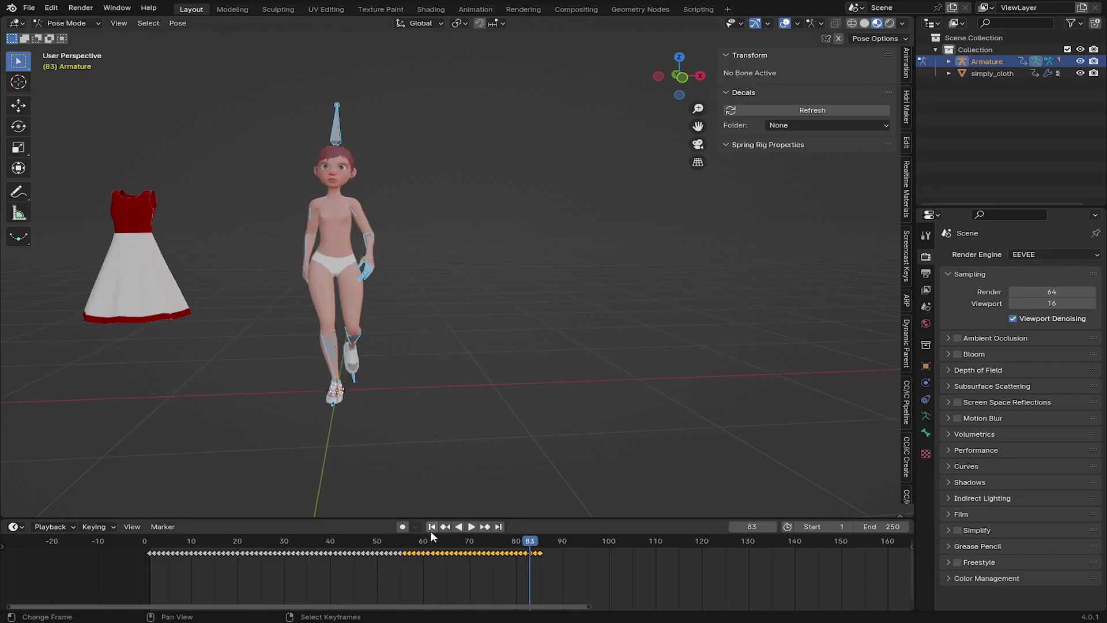
left_click(432, 528)
Slide all the walk keyframes later so they begin at frame 35
key("a")
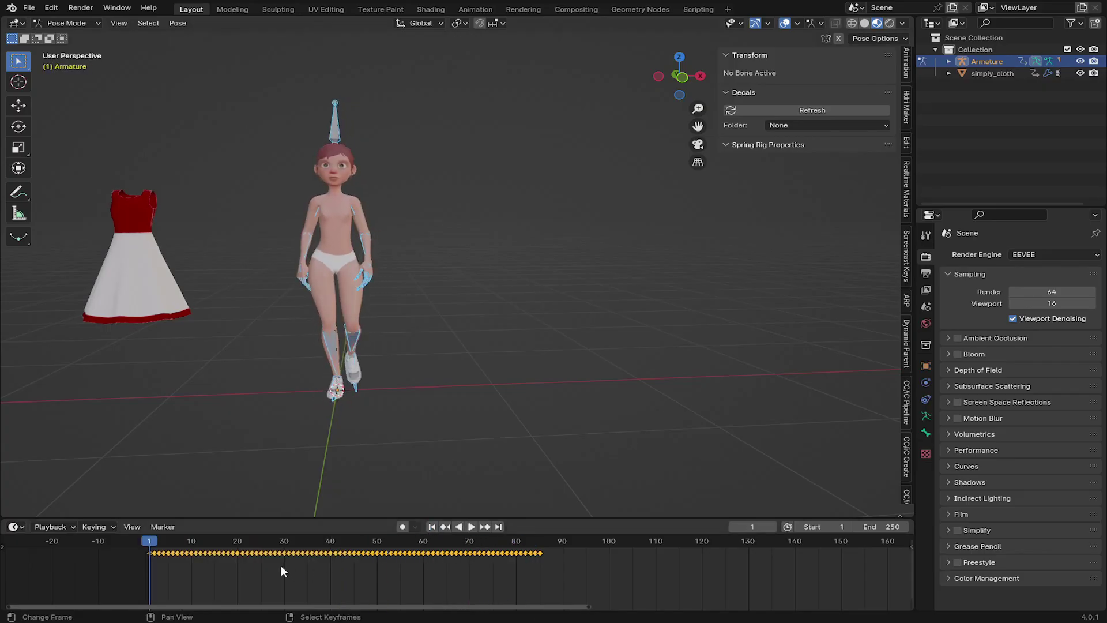
scroll(276, 565, "down", 3)
middle_click_drag(271, 564, 235, 567)
scroll(238, 569, "up", 4)
key("g")
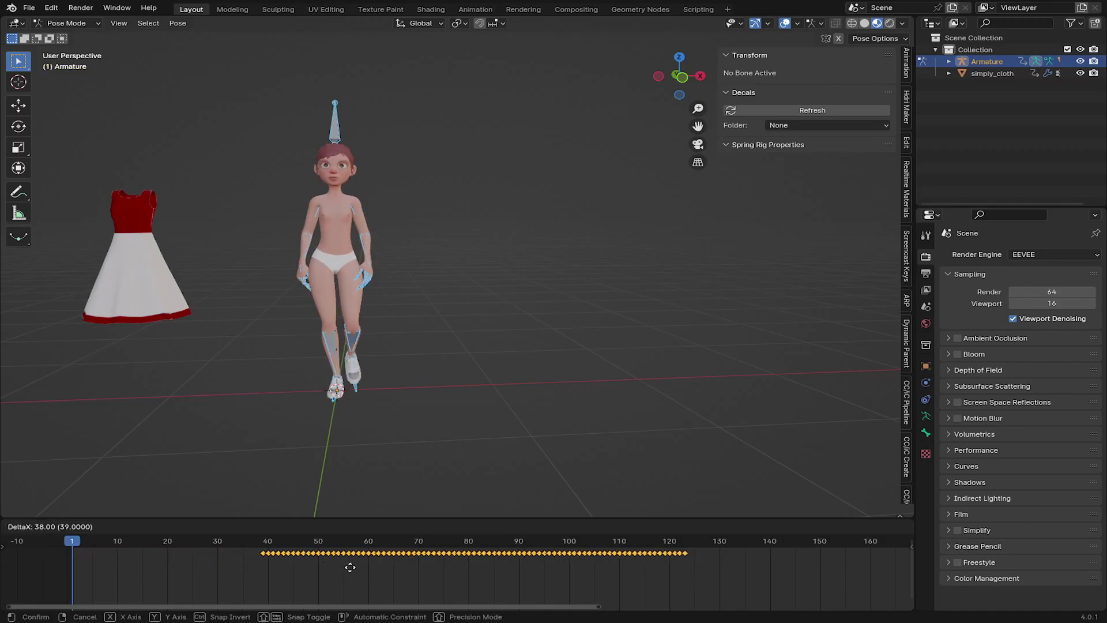
right_click(312, 577)
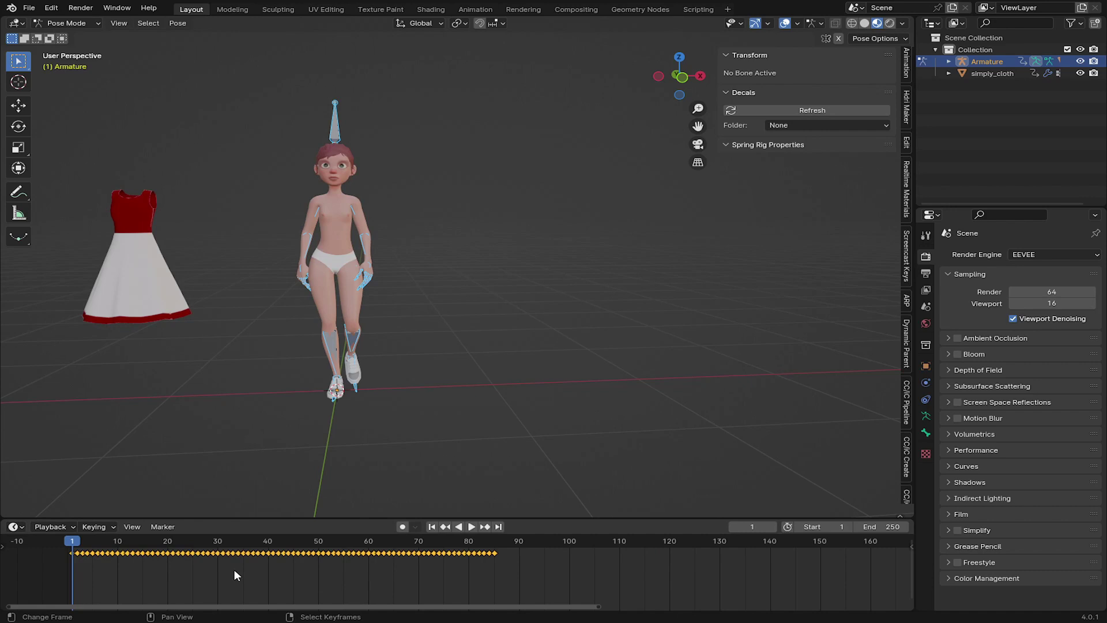
key("g")
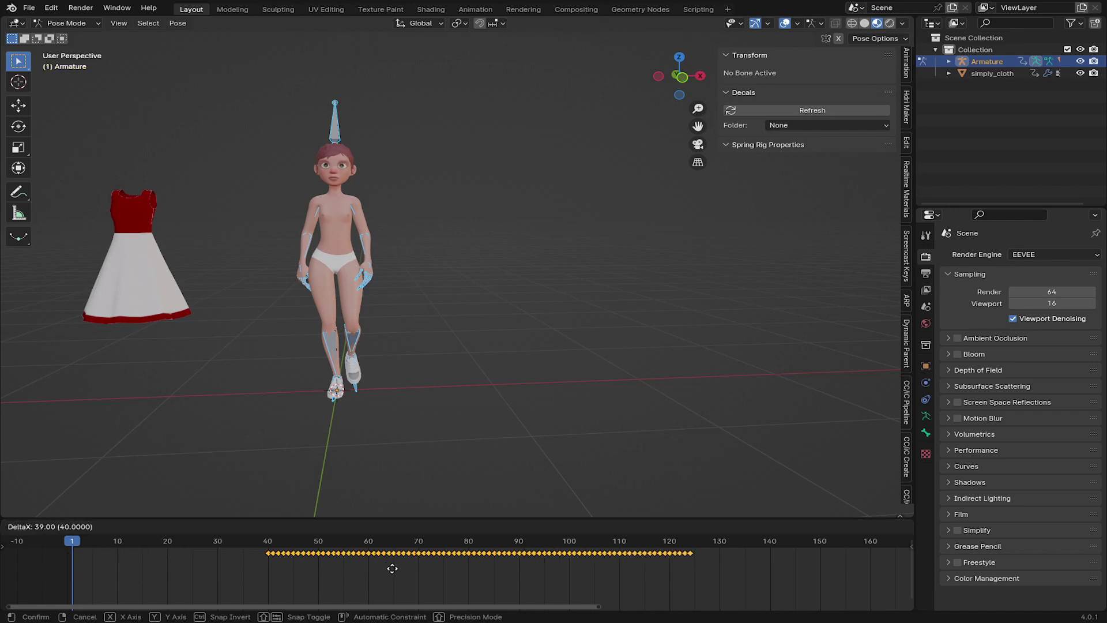
left_click(389, 570)
scroll(226, 566, "up", 2)
middle_click_drag(226, 566, 359, 562)
scroll(362, 562, "up", 4)
key("g")
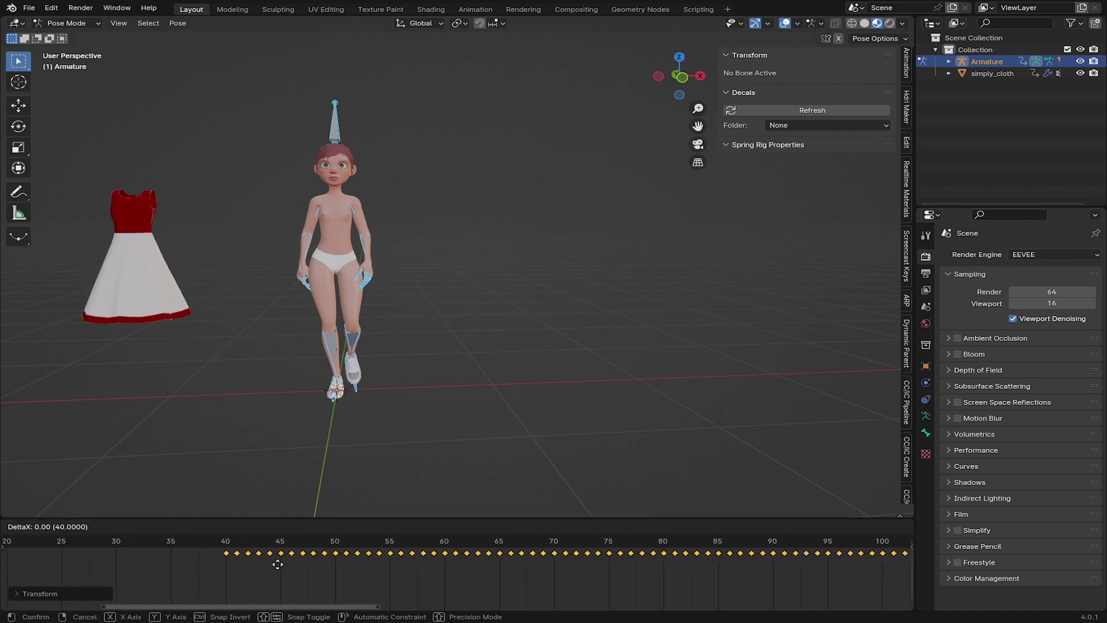
left_click(254, 561)
scroll(254, 562, "down", 4)
scroll(253, 561, "down", 2)
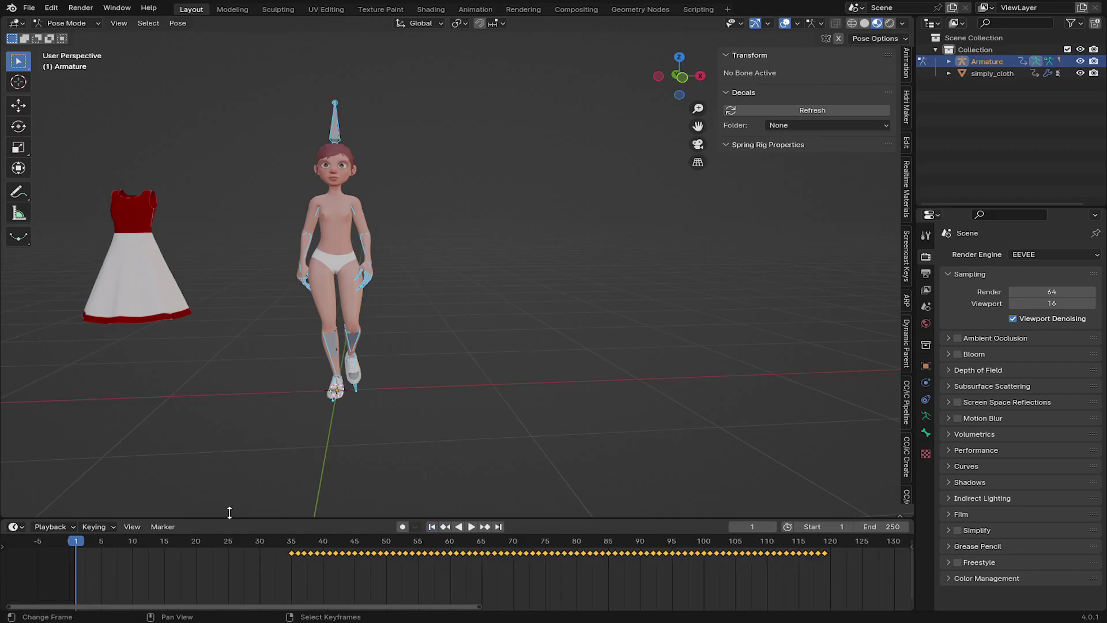
Clear the bone location and rotation to a T-pose and key Location, Rotation & Scale at frame 1
key("alt+g")
key("alt+r")
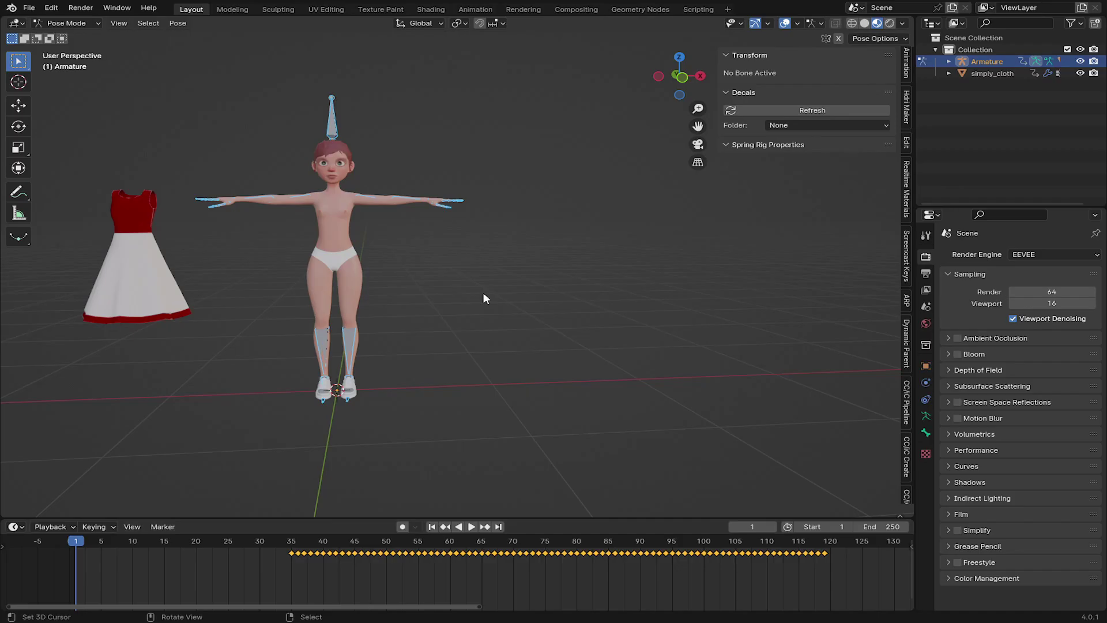
key("i")
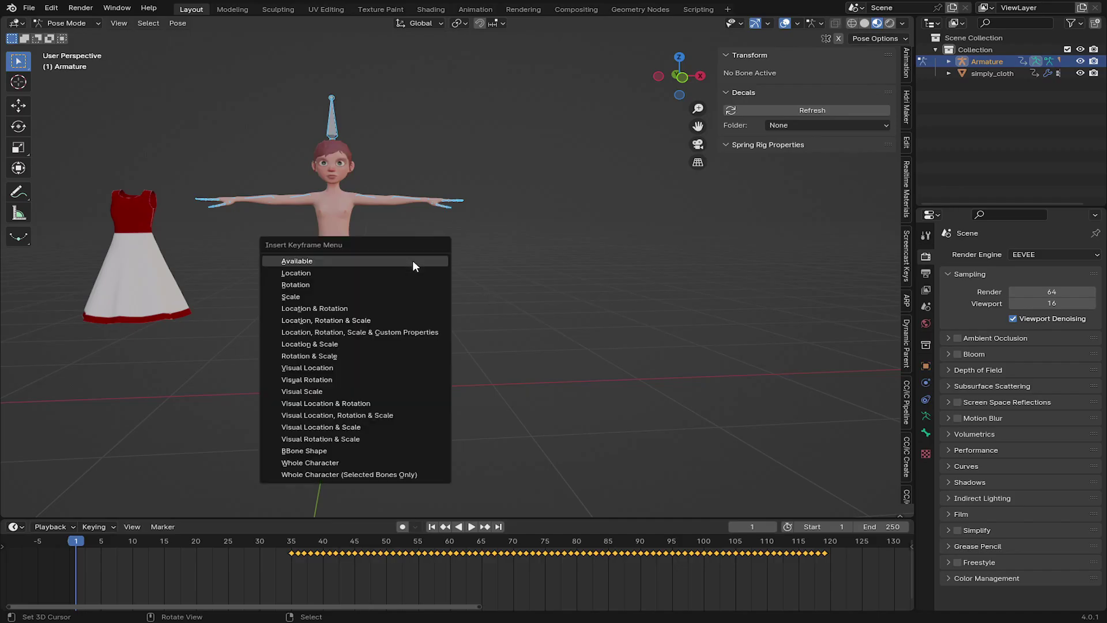
left_click(351, 320)
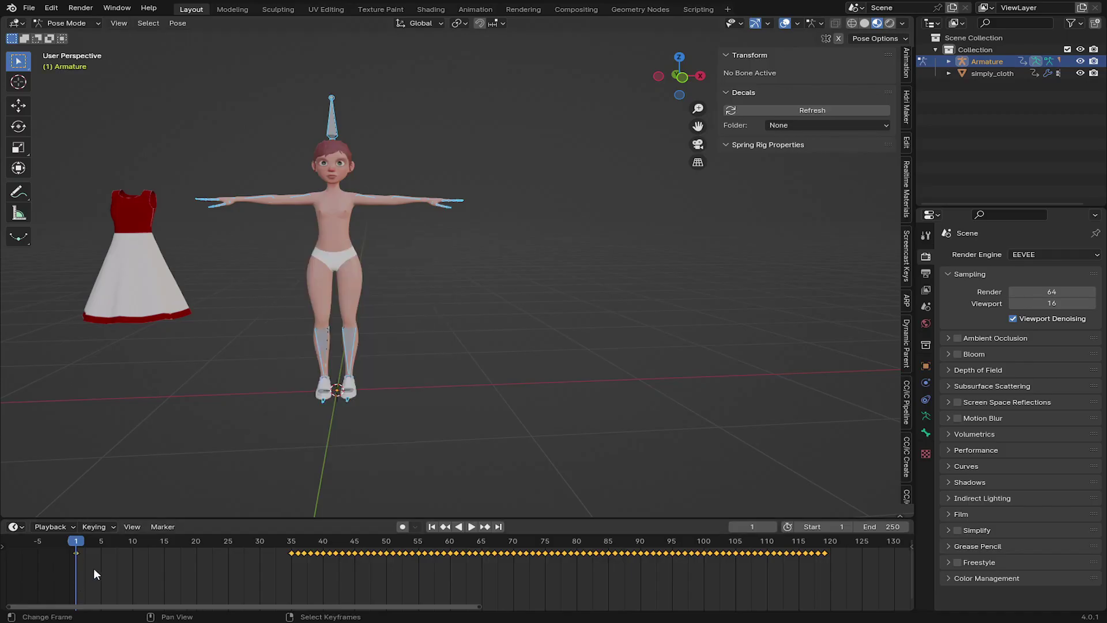
At frame 15, reset the bones to the T-pose and keyframe it again
middle_click_drag(93, 568, 174, 572)
left_click_drag(174, 572, 237, 572)
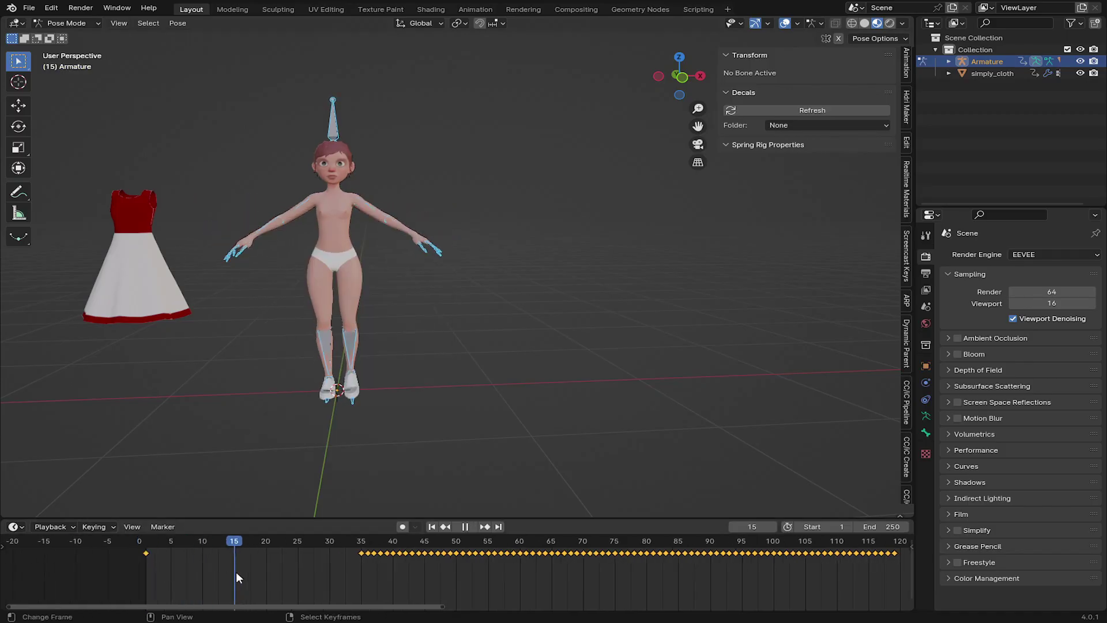
key("alt+r")
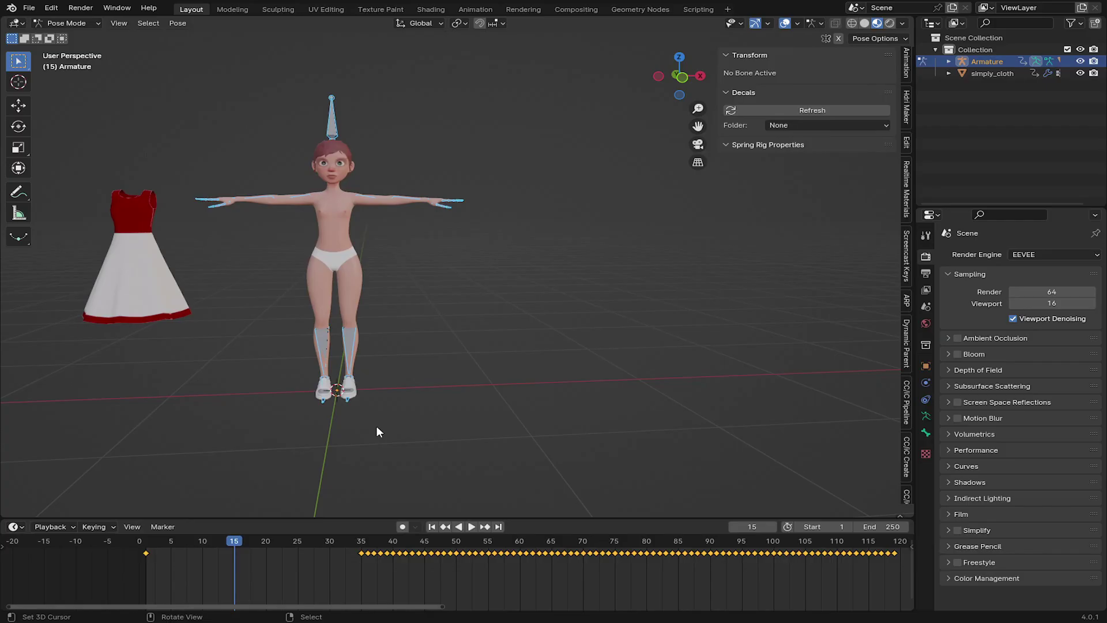
key("i")
left_click(376, 426)
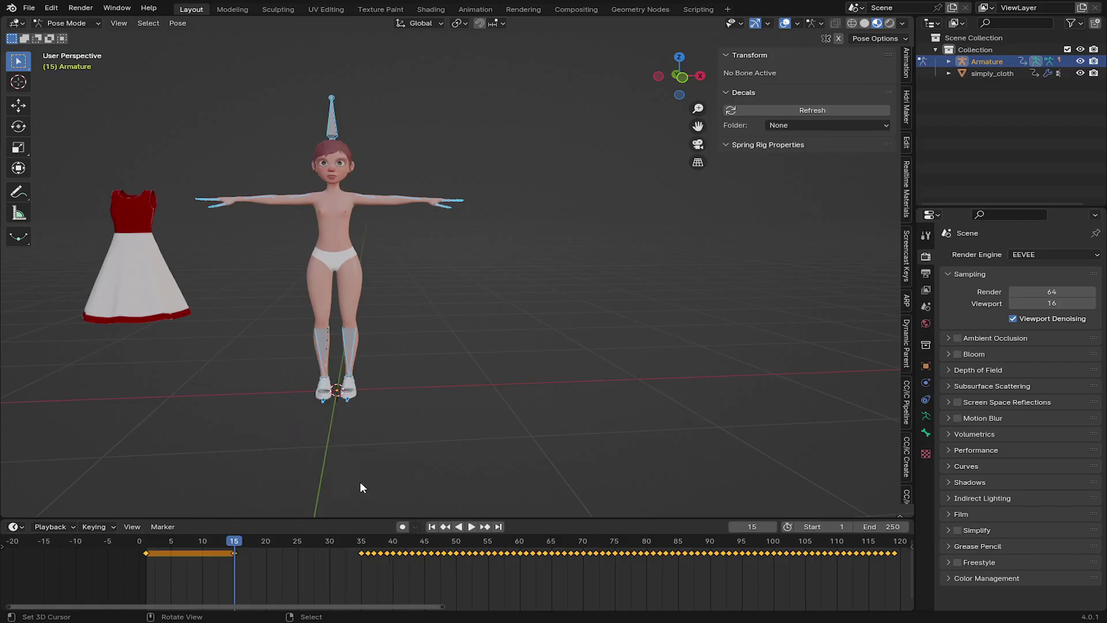
Play from frame 1 to check the held T-pose, then rewind to the first frame
left_click(431, 526)
key("space")
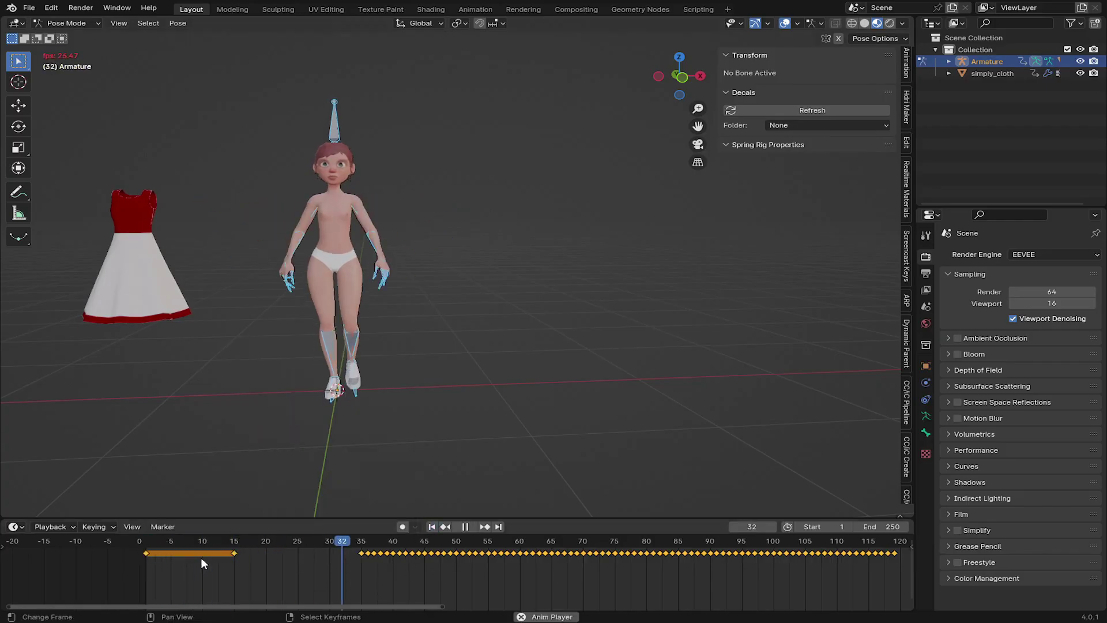
mouse_move(182, 556)
left_mouse_down()
mouse_move(423, 557)
mouse_move(257, 572)
mouse_move(236, 571)
mouse_move(450, 562)
mouse_move(163, 559)
left_mouse_up()
left_click(417, 527)
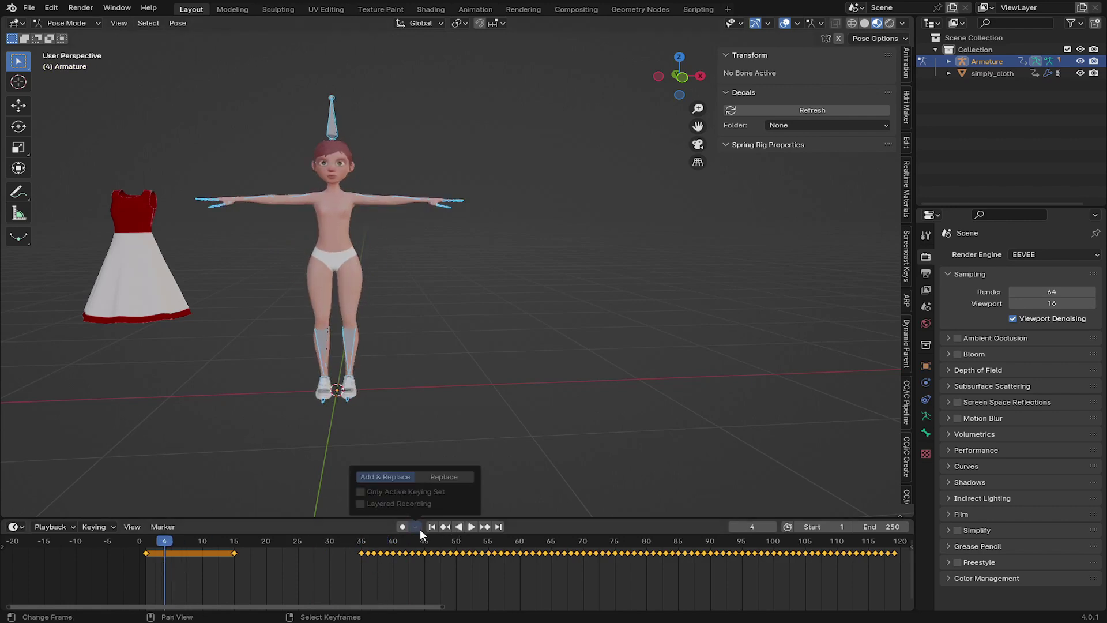
key("shift+Left")
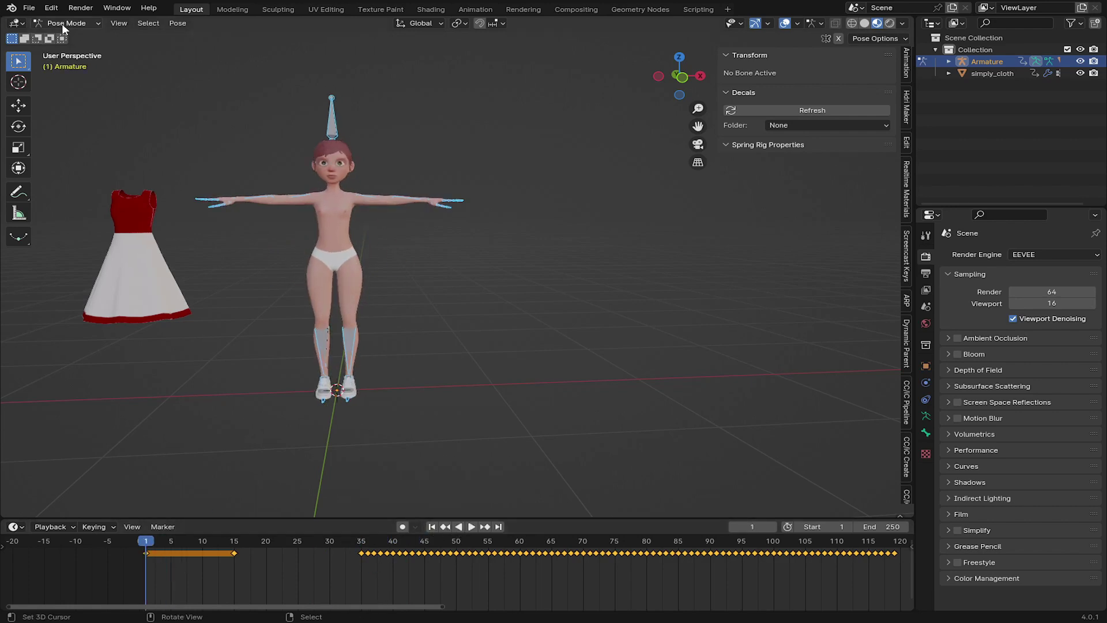
middle_click_drag(326, 363, 336, 368)
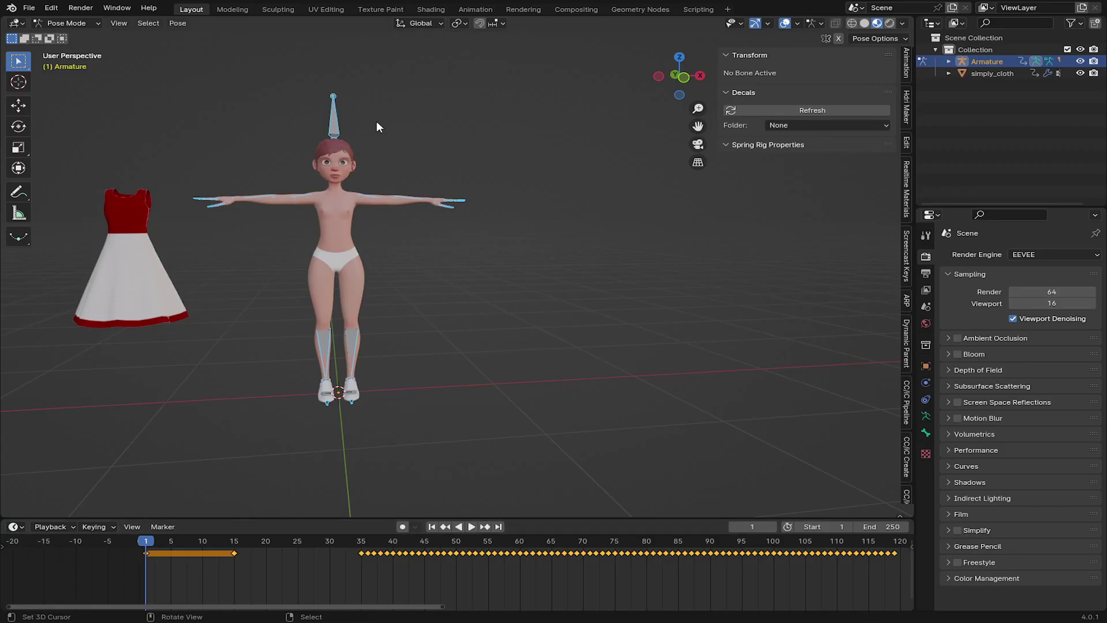
Select the dress in Object Mode and clear its location to 0 m so it sits on the body
left_click(72, 24)
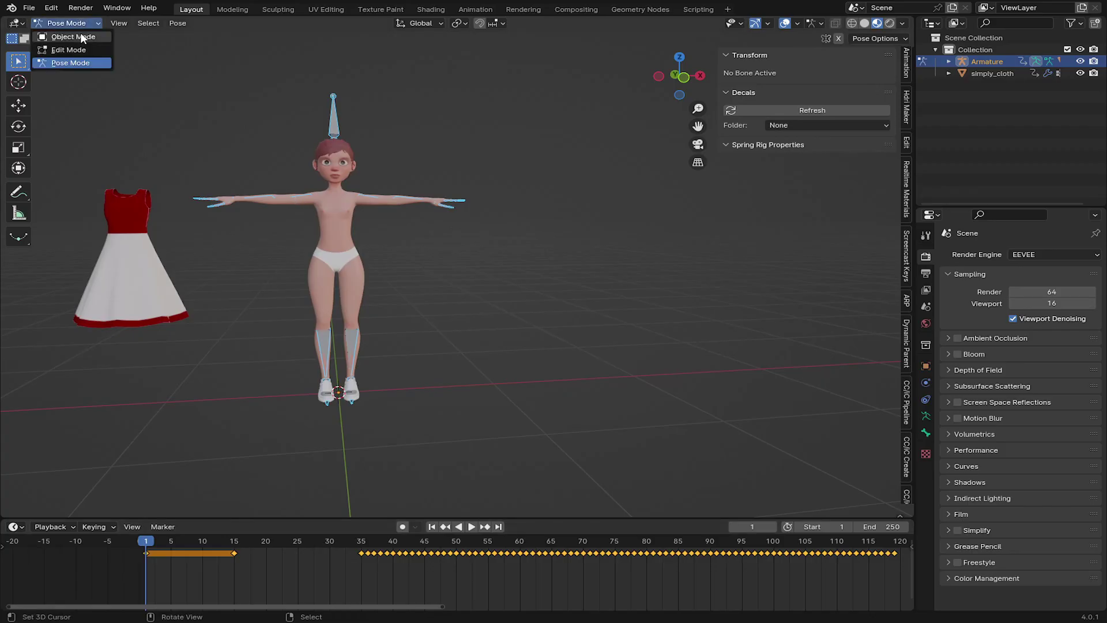
left_click(73, 37)
left_click(133, 260)
key("KP_1")
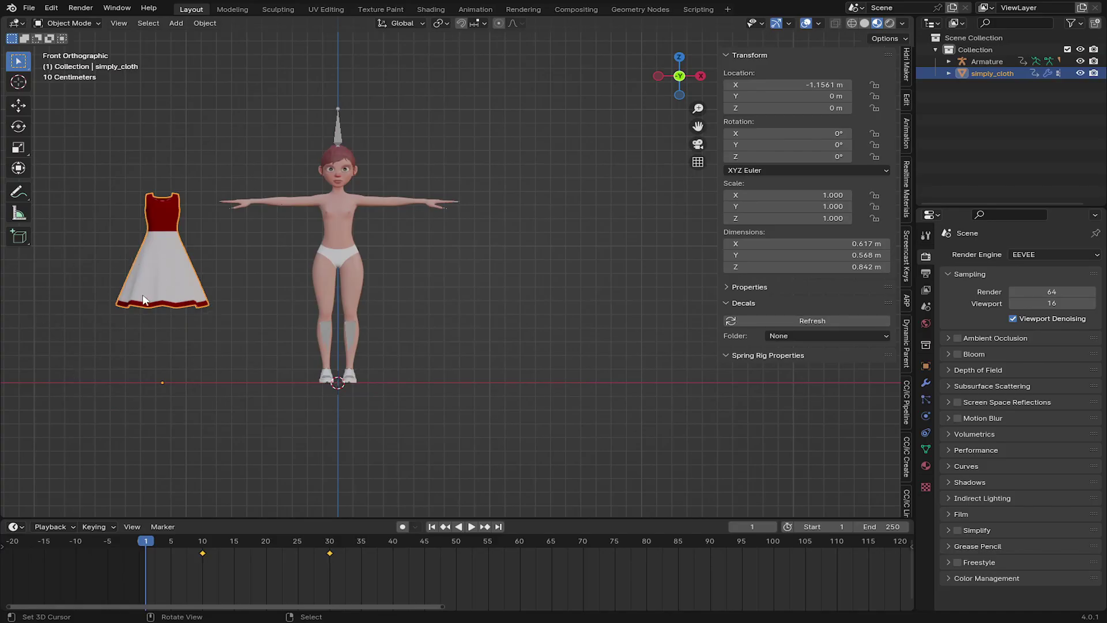
key("g")
key("x")
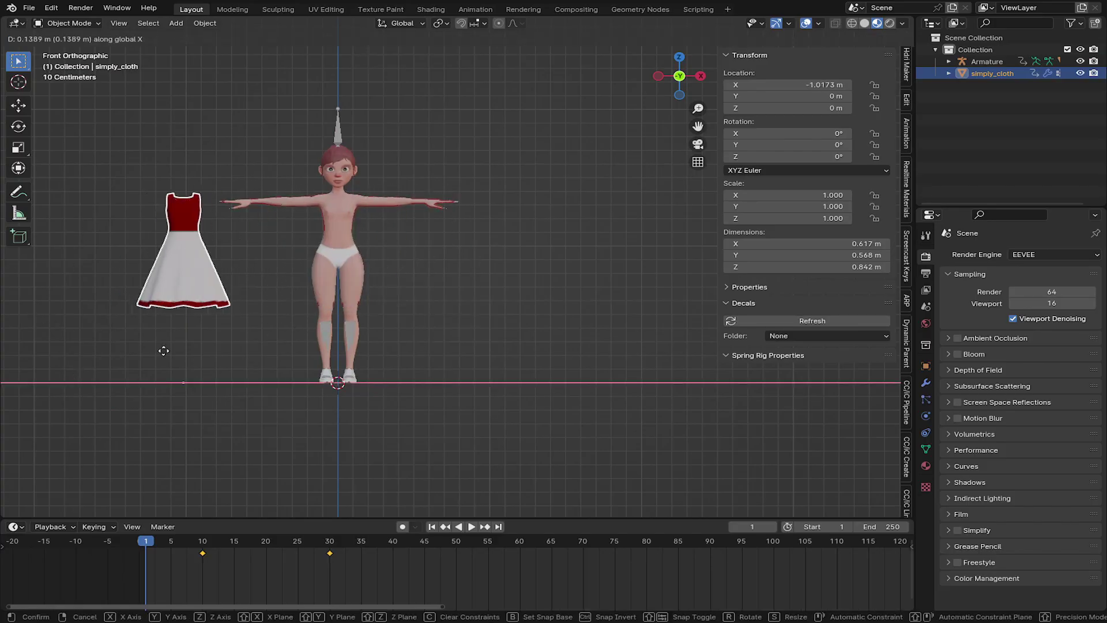
left_click(318, 338)
key("alt+g")
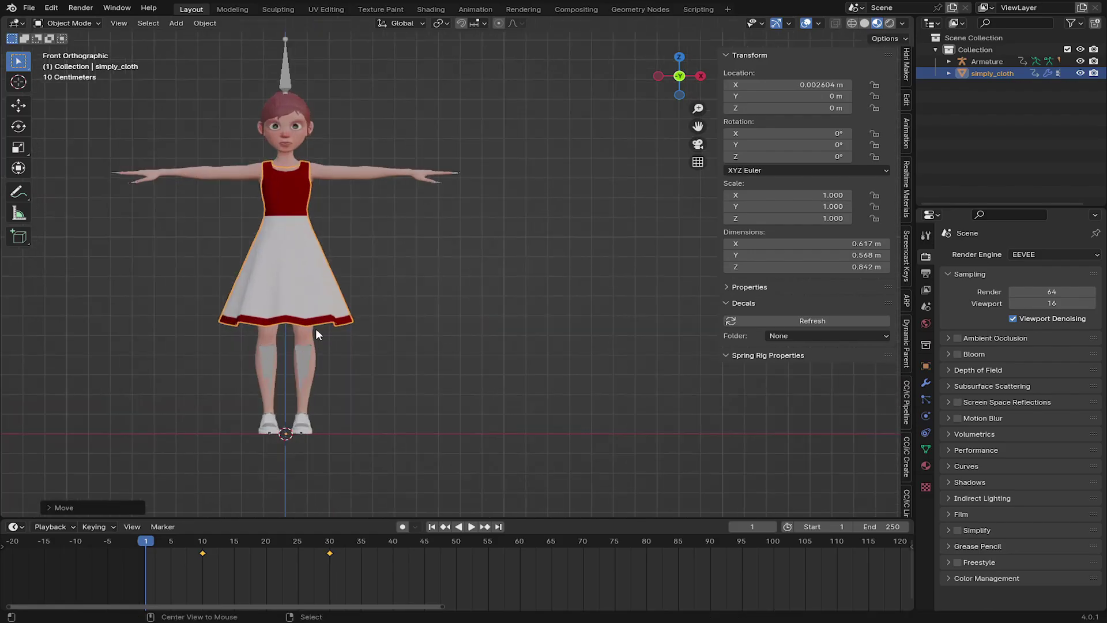
scroll(315, 328, "up", 4)
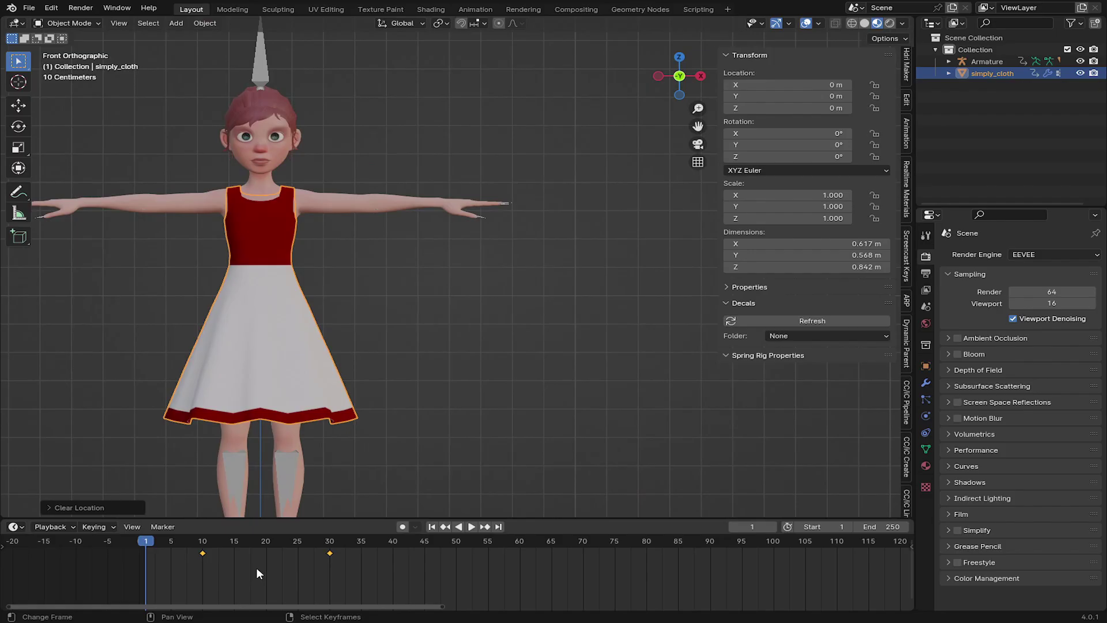
Delete the dress's keyframes at frames 10 and 30 and view the dress from the front
key("x")
left_click(257, 569)
middle_click_drag(257, 233, 332, 282, "shift")
middle_click_drag(390, 335, 358, 282)
scroll(230, 317, "up", 5)
middle_click_drag(229, 317, 450, 199)
scroll(466, 291, "down", 5)
scroll(432, 285, "up", 5)
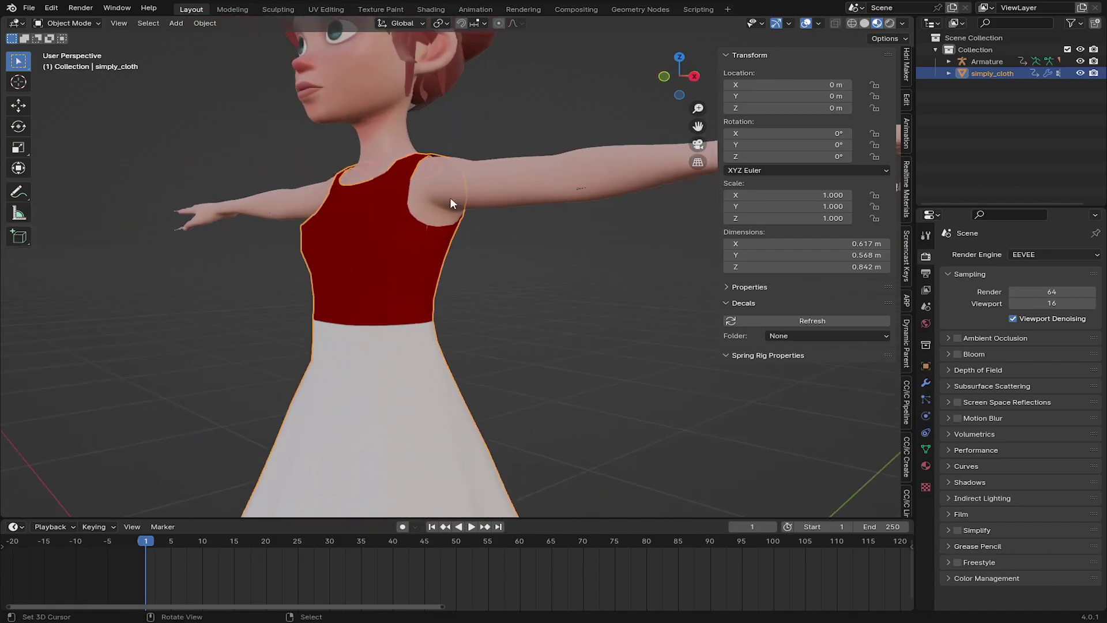
middle_click_drag(443, 314, 307, 118)
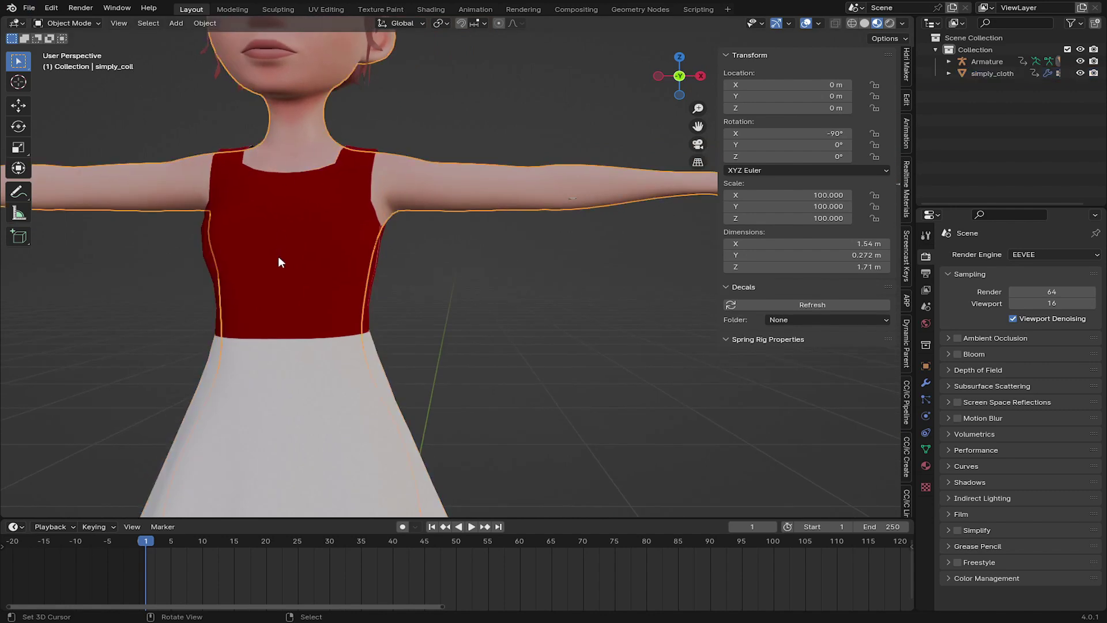
left_click(67, 23)
left_click(73, 62)
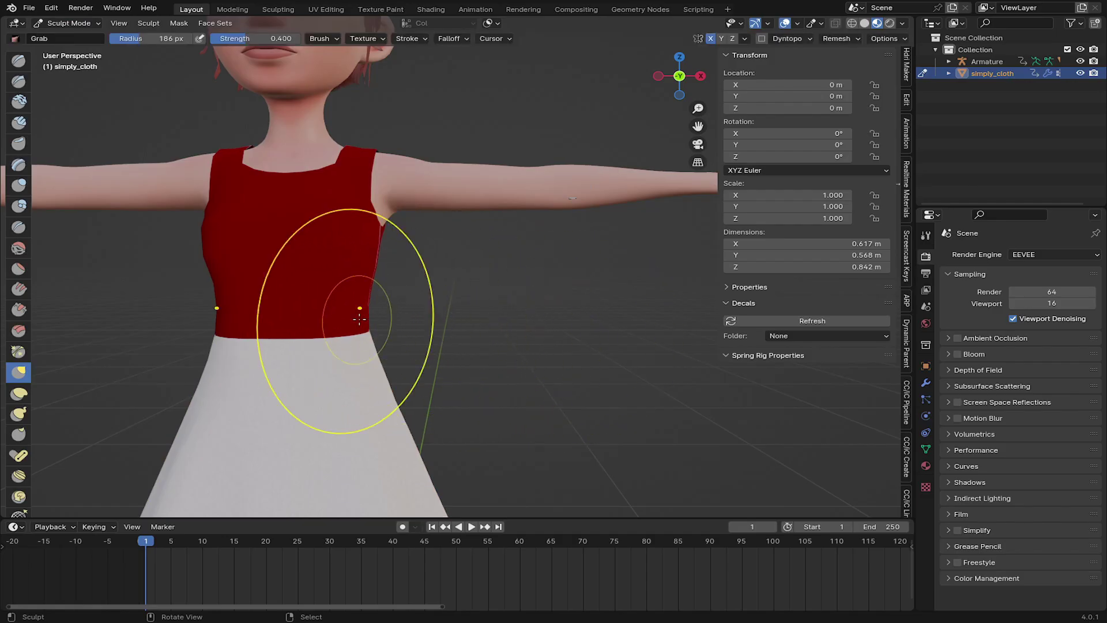
mouse_move(348, 331)
left_mouse_down()
mouse_move(454, 347)
mouse_move(290, 347)
mouse_move(350, 349)
mouse_move(342, 349)
left_mouse_up()
key("z")
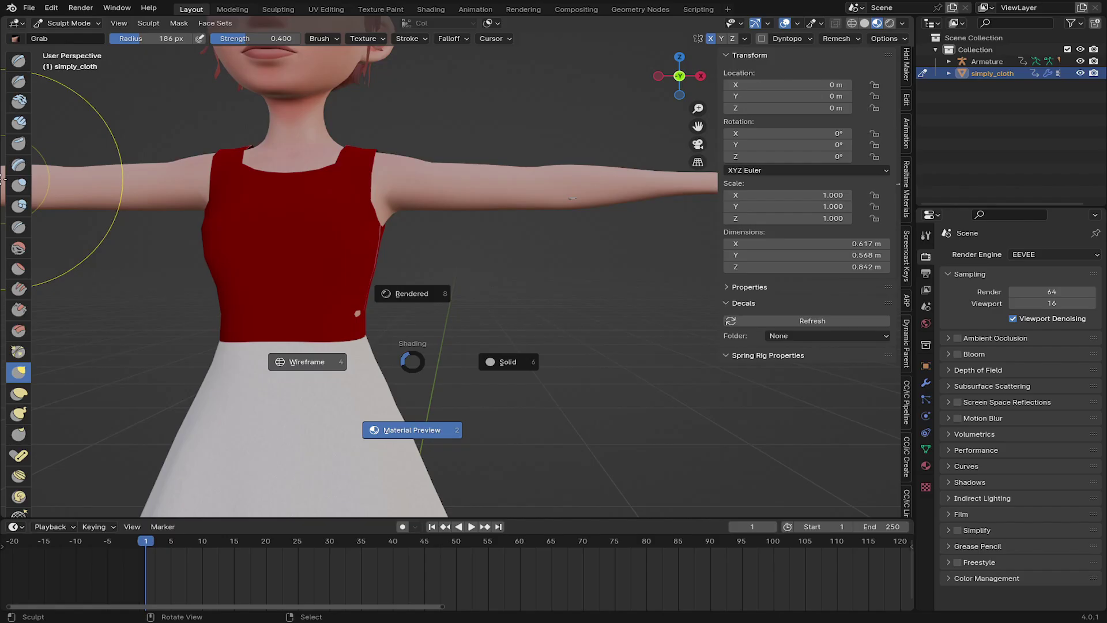
key("Escape")
key("ctrl+z")
left_click(69, 23)
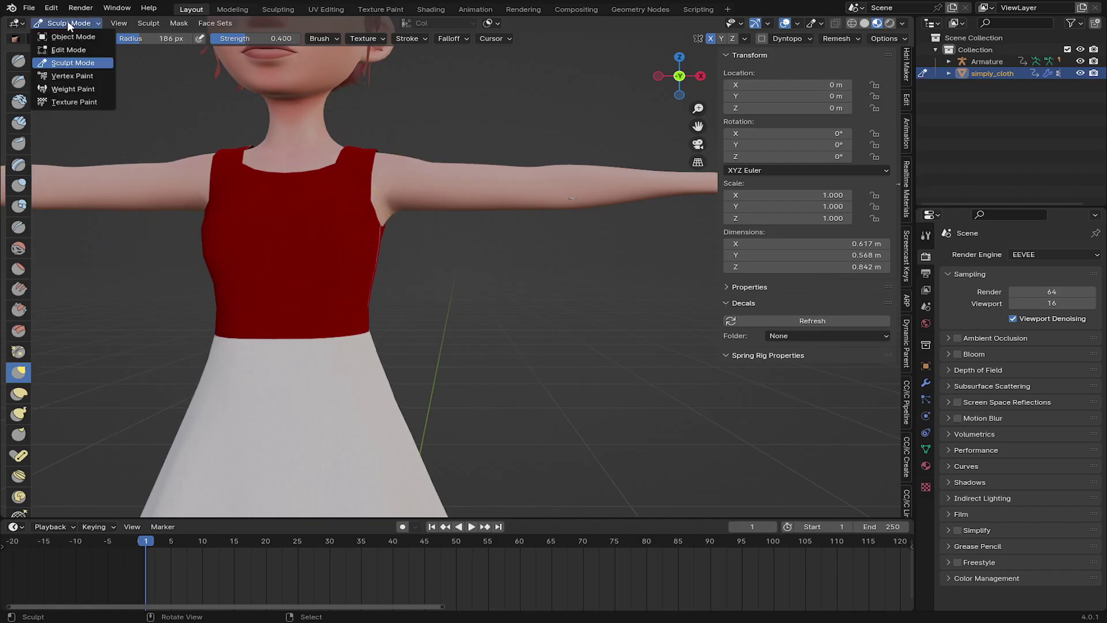
left_click(71, 26)
left_click(71, 26)
left_click(66, 37)
key("KP_1")
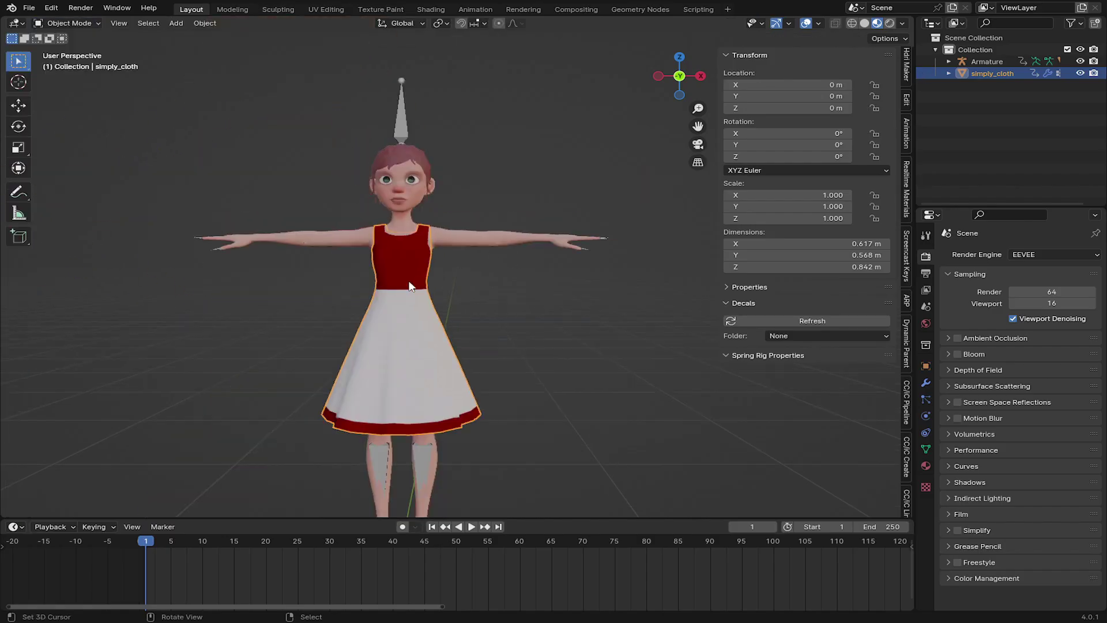
scroll(402, 282, "up", 5)
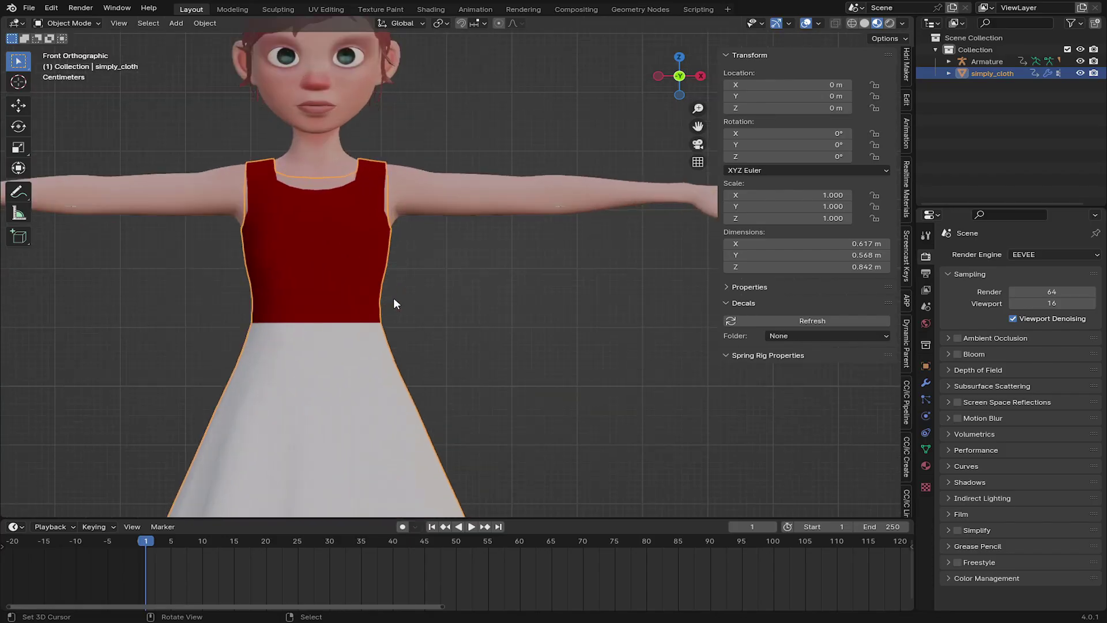
middle_click_drag(337, 303, 353, 260, "shift")
scroll(499, 237, "down", 5)
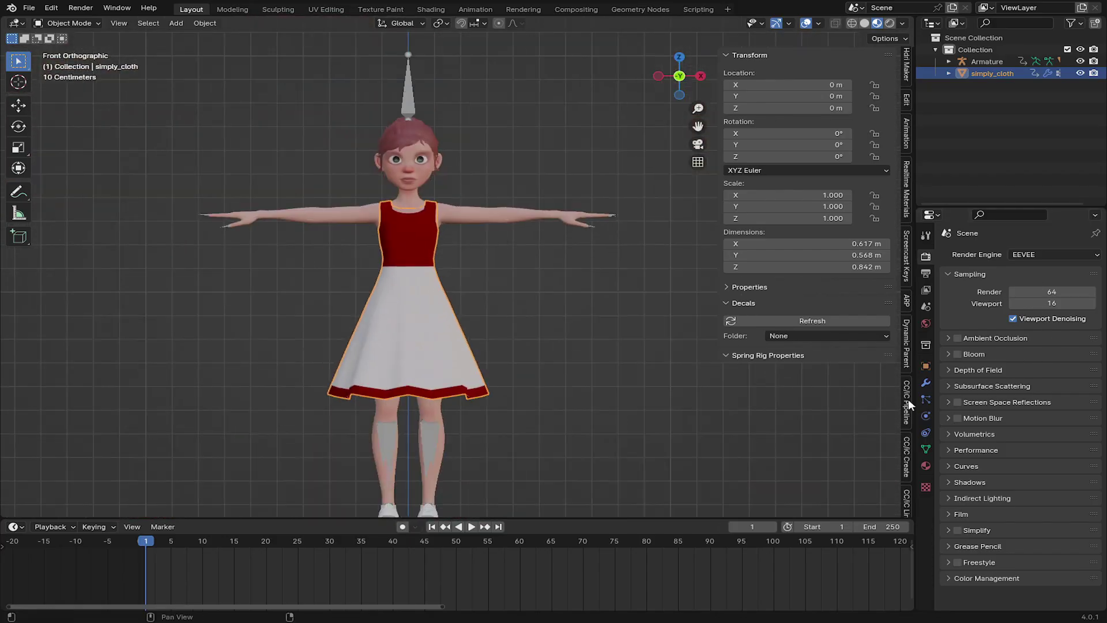
Add Cloth physics to the dress and remove the driver on its viewport visibility
left_click(924, 418)
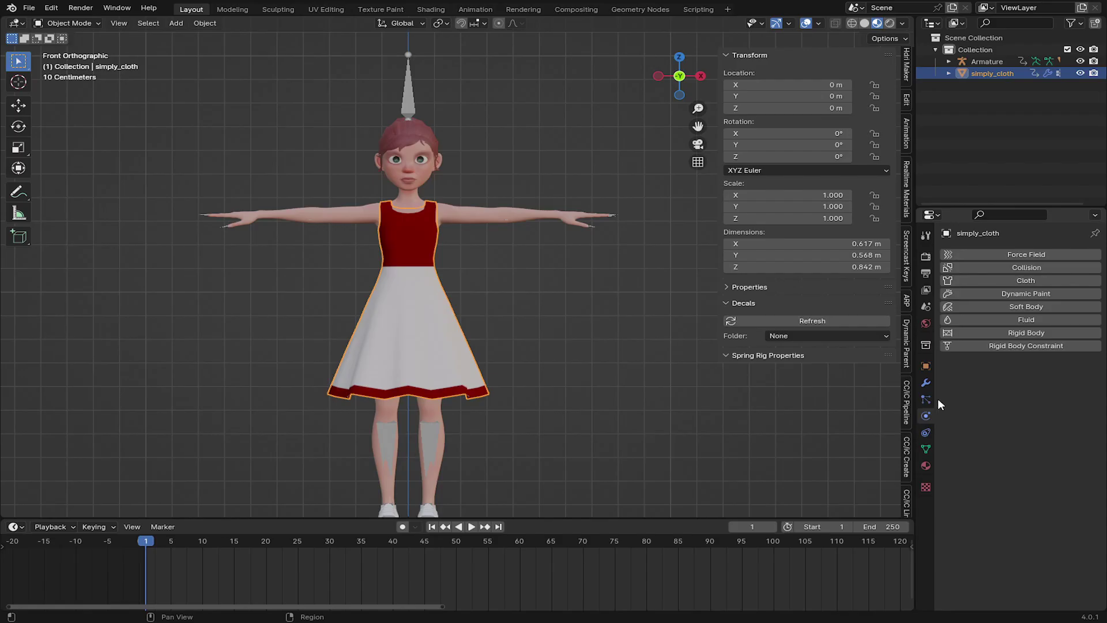
left_click(1034, 280)
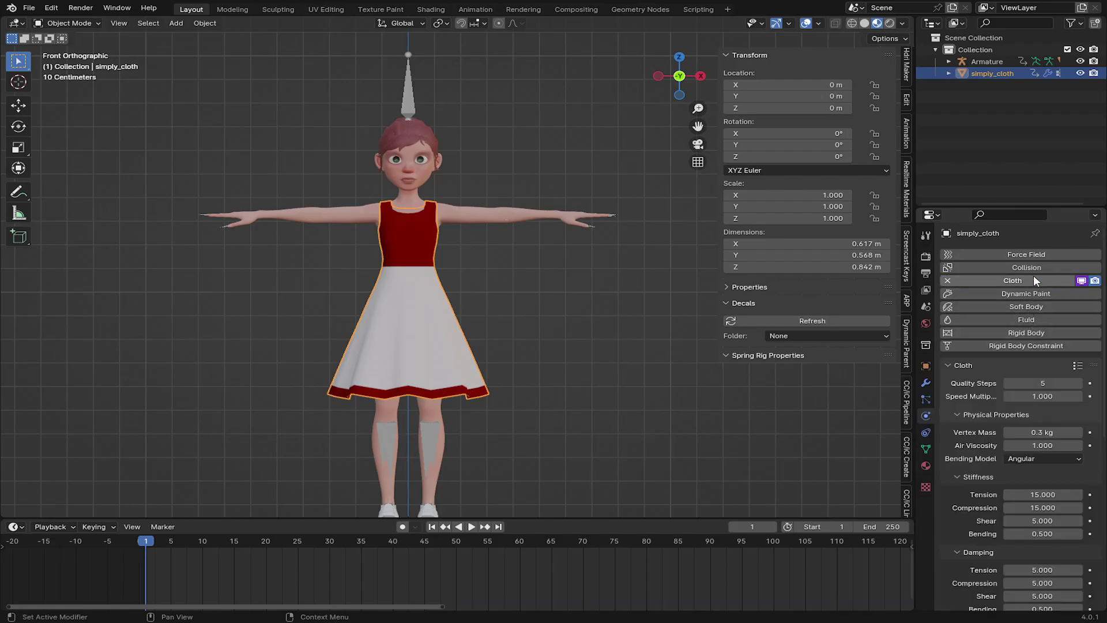
right_click(1084, 281)
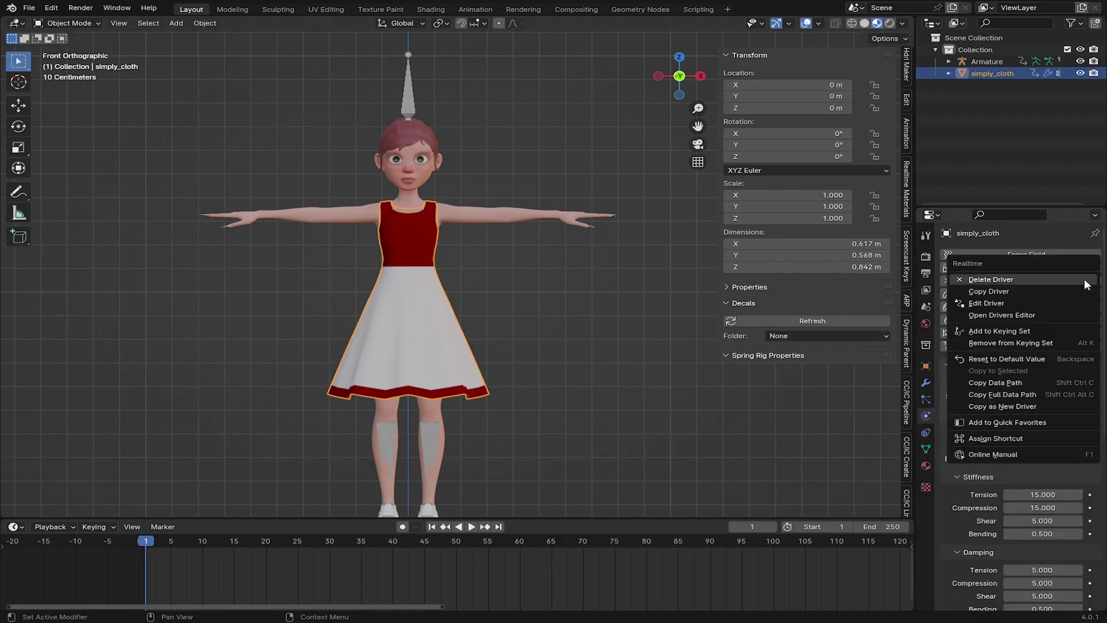
left_click(1085, 281)
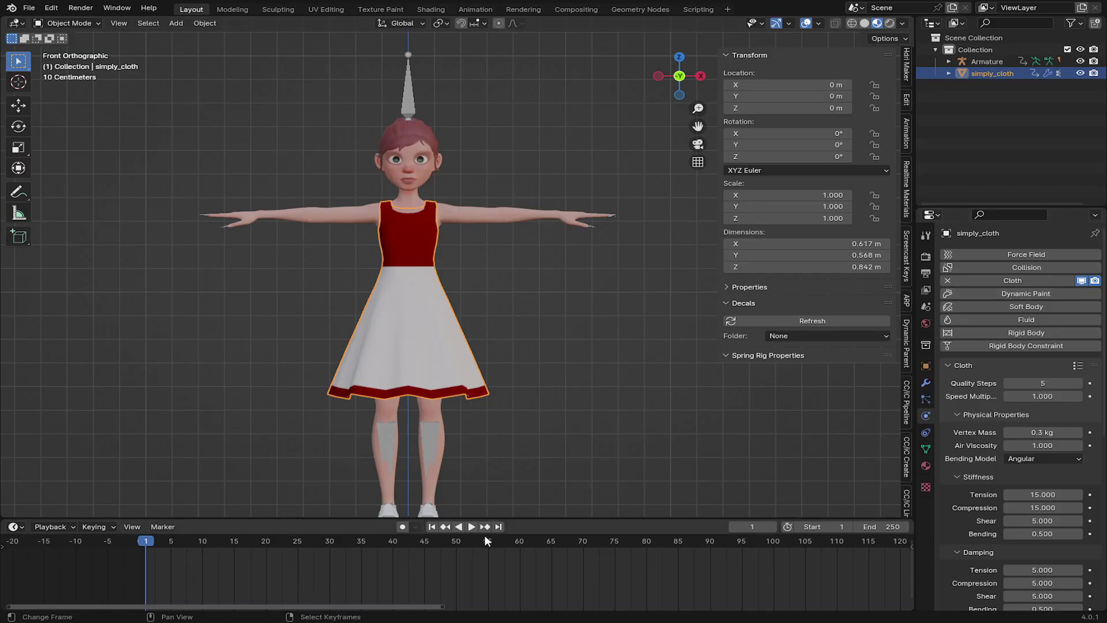
Test-play the cloth simulation, pause it, and rewind to frame 1
left_click(471, 525)
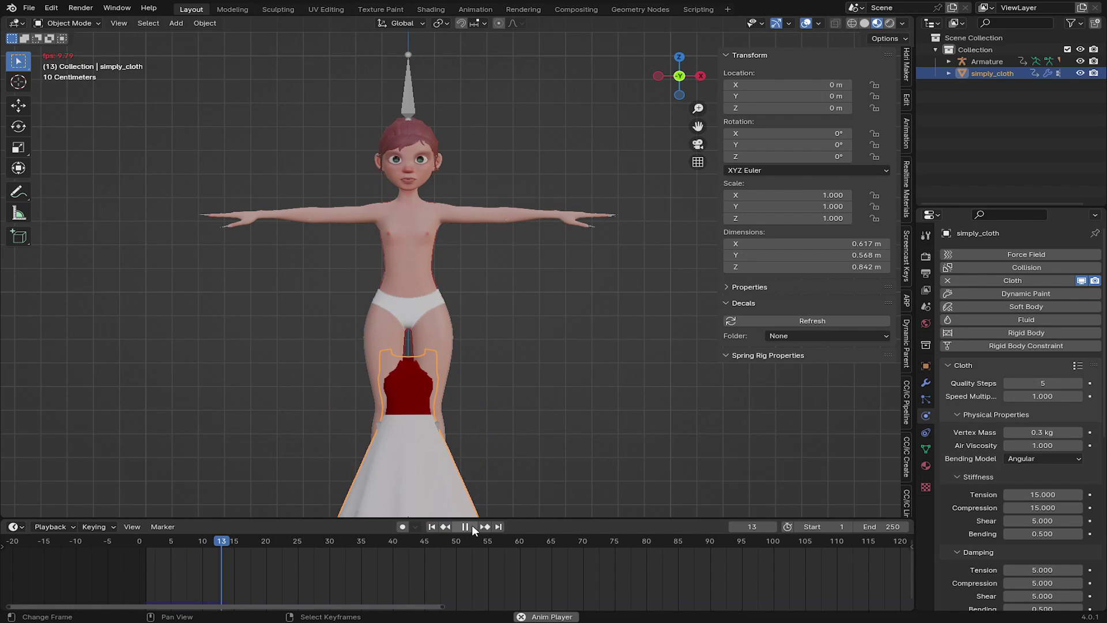
left_click(431, 527)
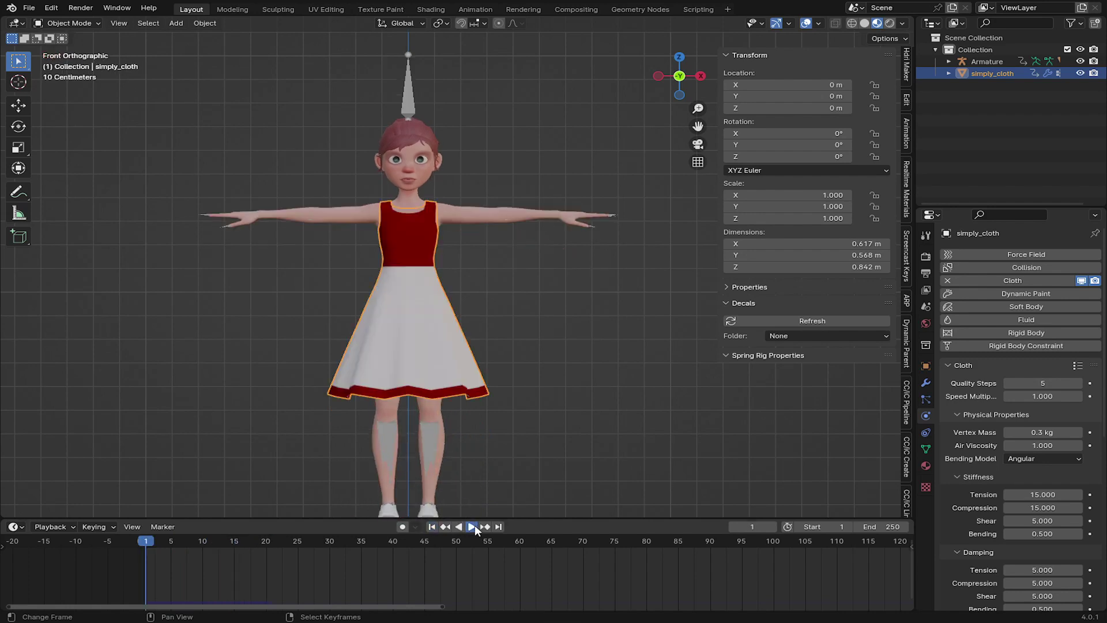
left_click(465, 527)
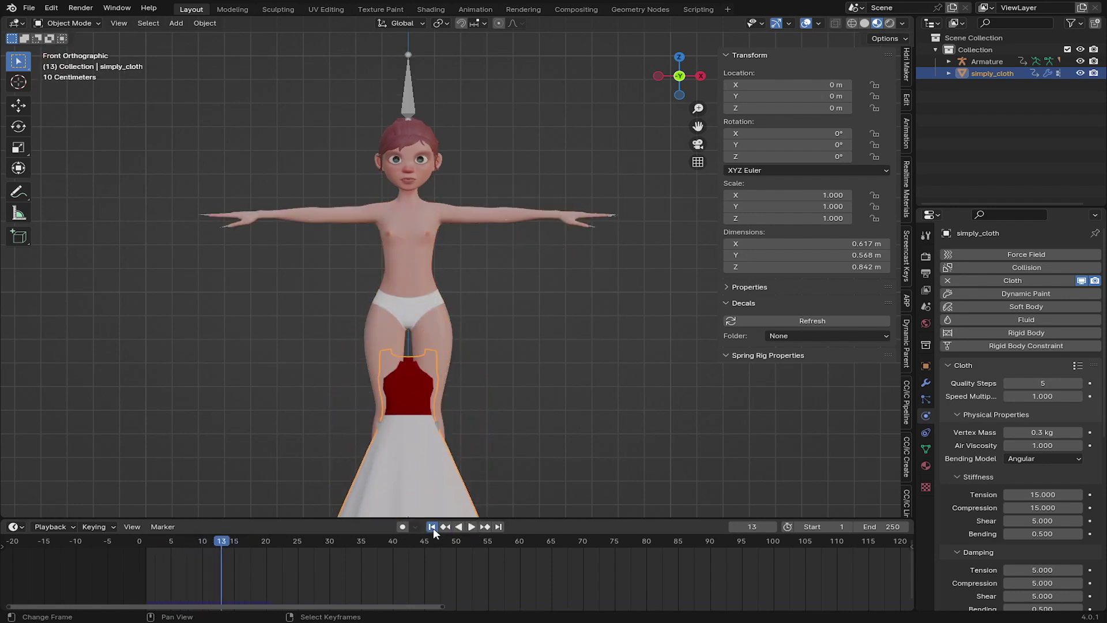
left_click(431, 527)
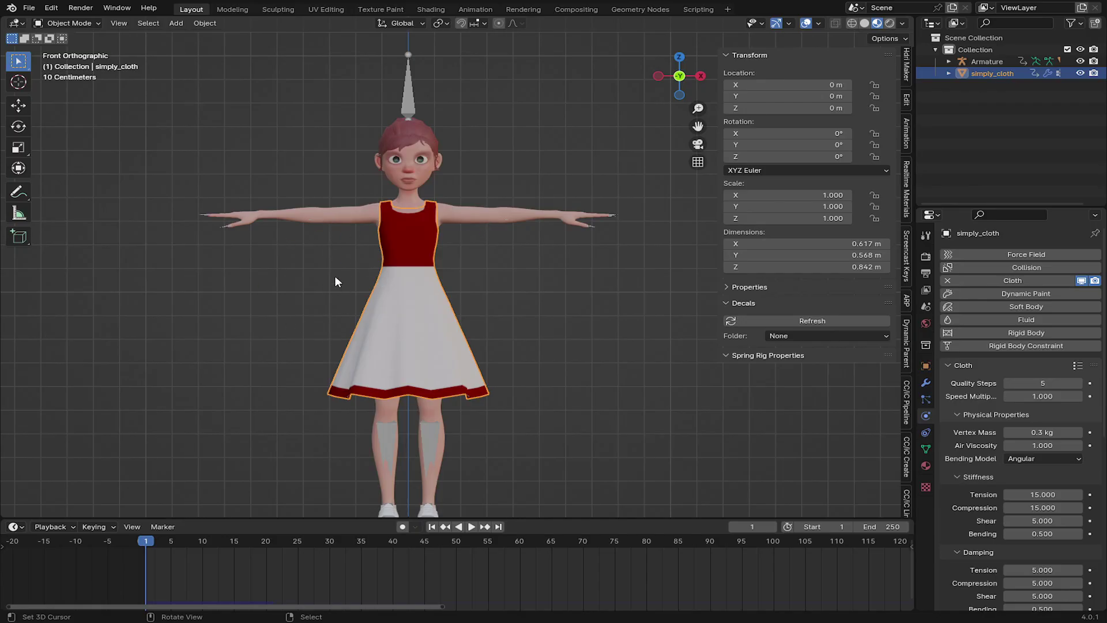
Give the character's body Collision physics, removing the accidentally added Cloth
left_click(291, 219)
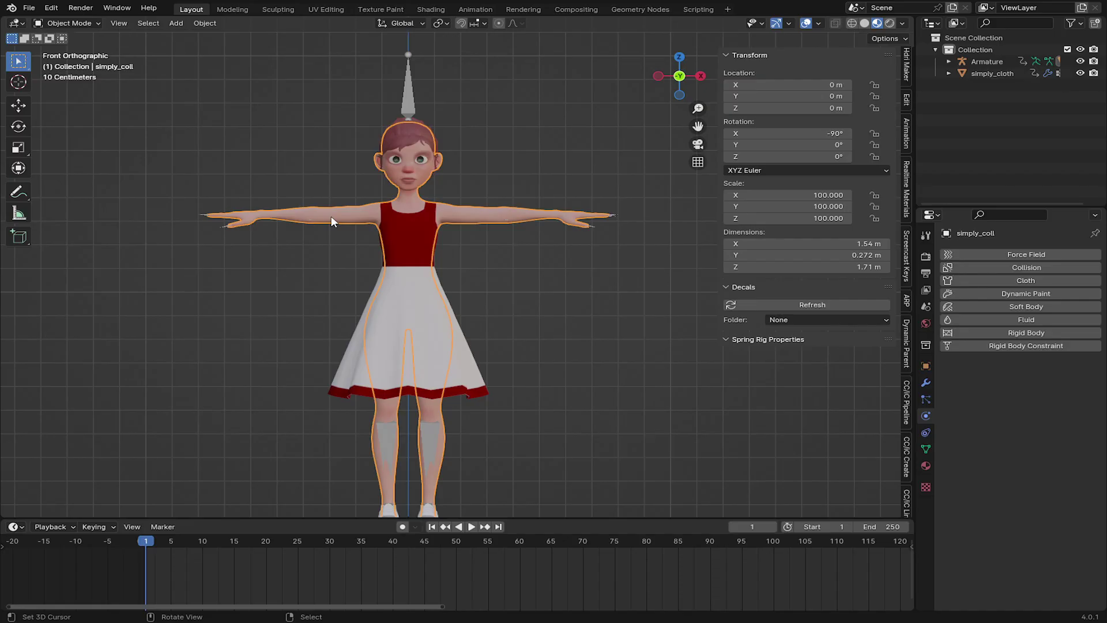
left_click(1024, 279)
left_click(1022, 271)
left_click(1019, 282)
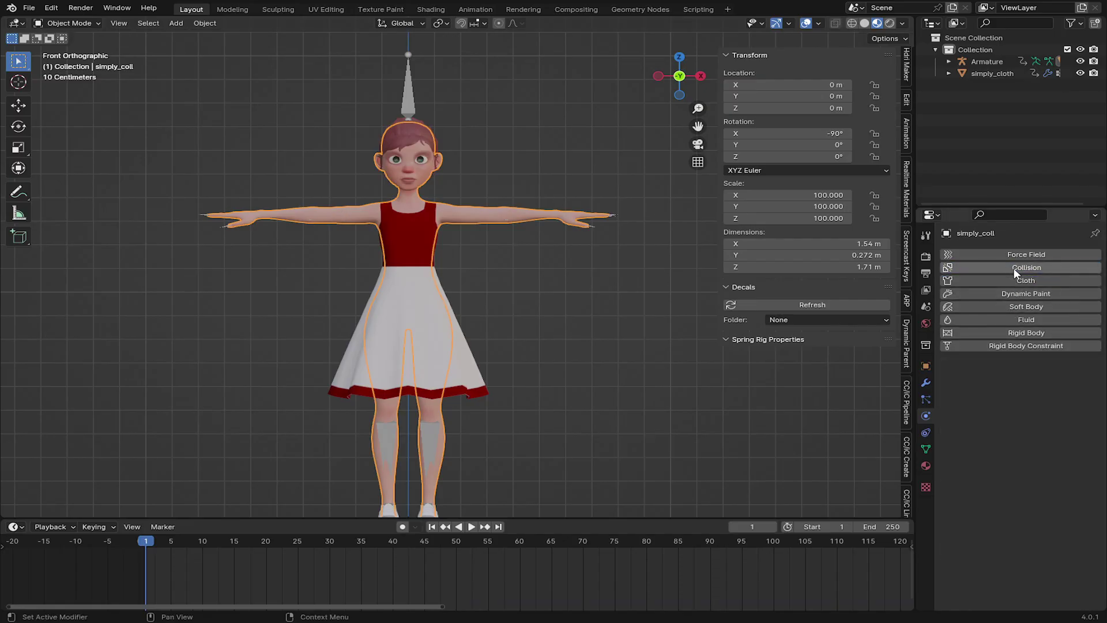
left_click(1015, 268)
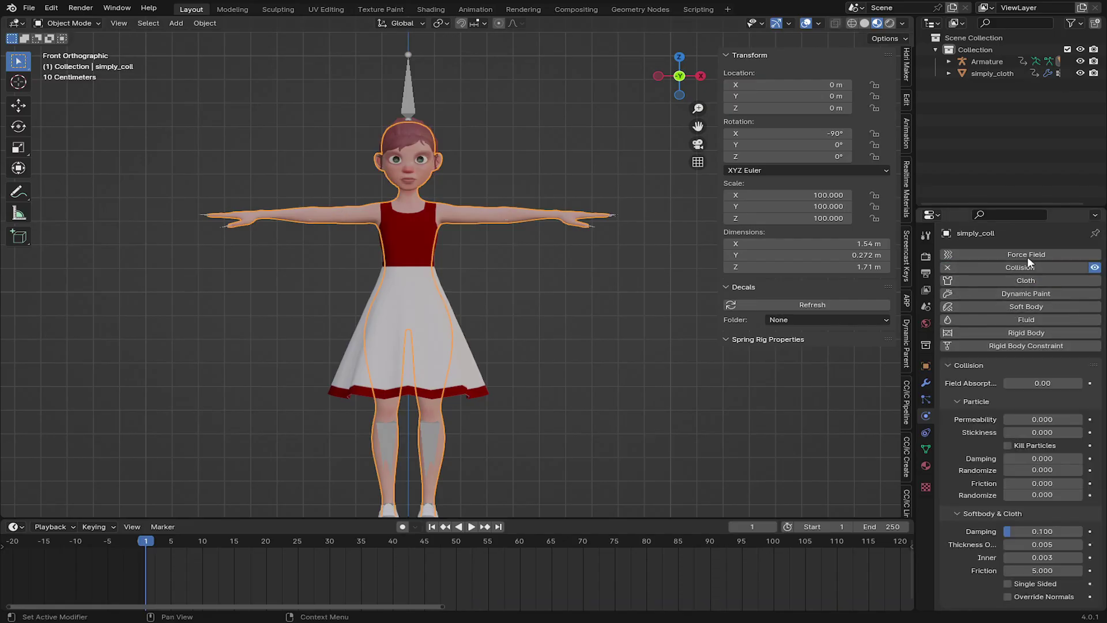
Play the simulation in Solid shading to check the dress stays on, then rewind to frame 1
left_click(471, 527)
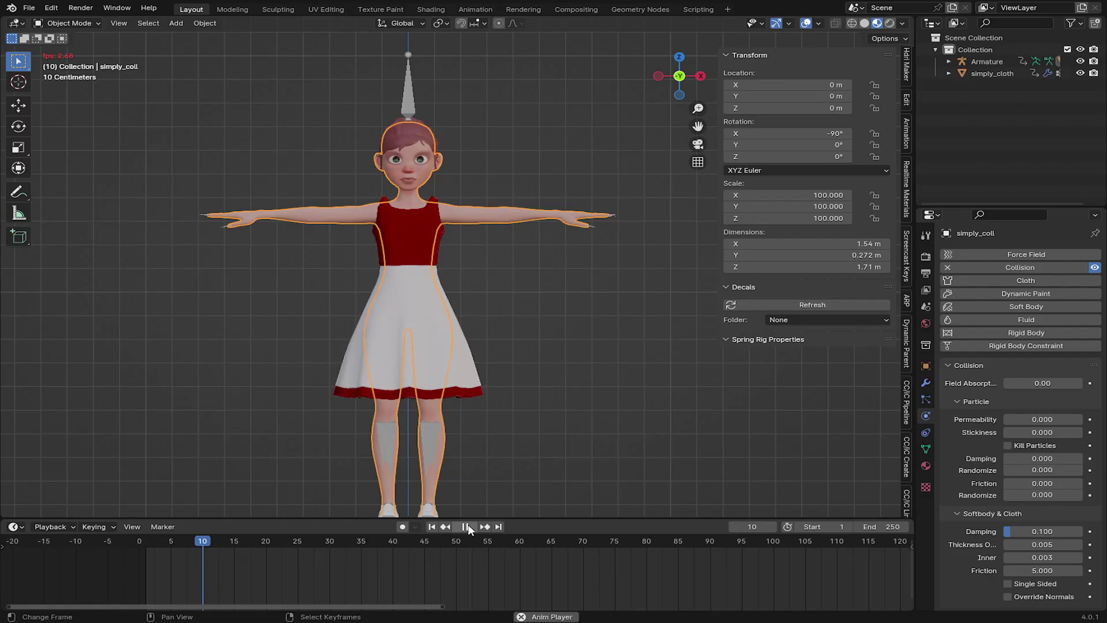
middle_click_drag(447, 382, 485, 382)
scroll(410, 364, "up", 3)
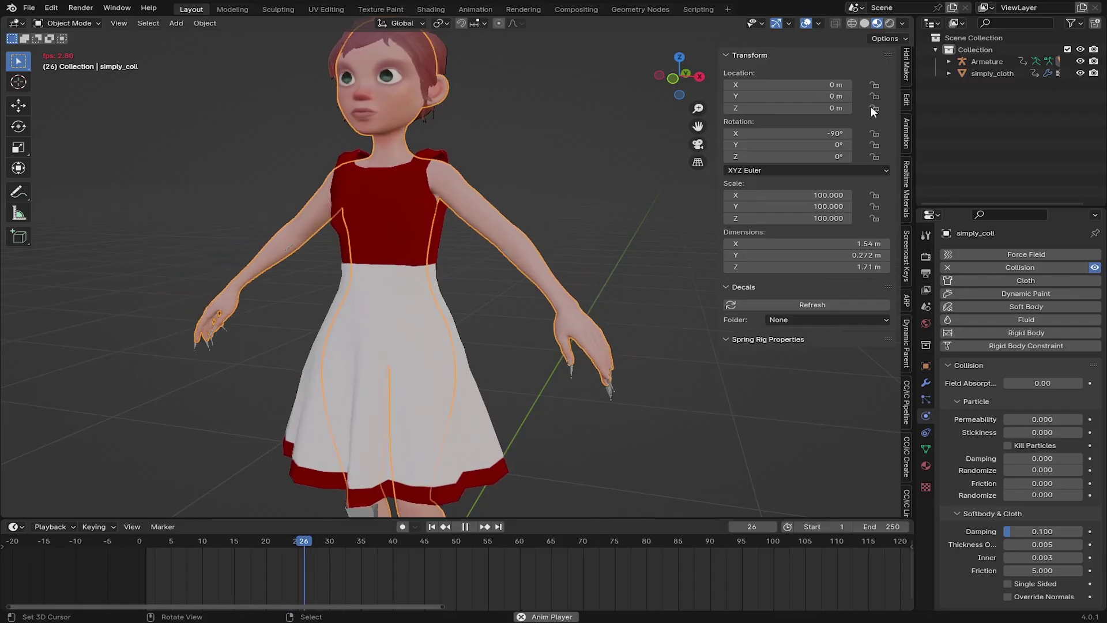
left_click(864, 23)
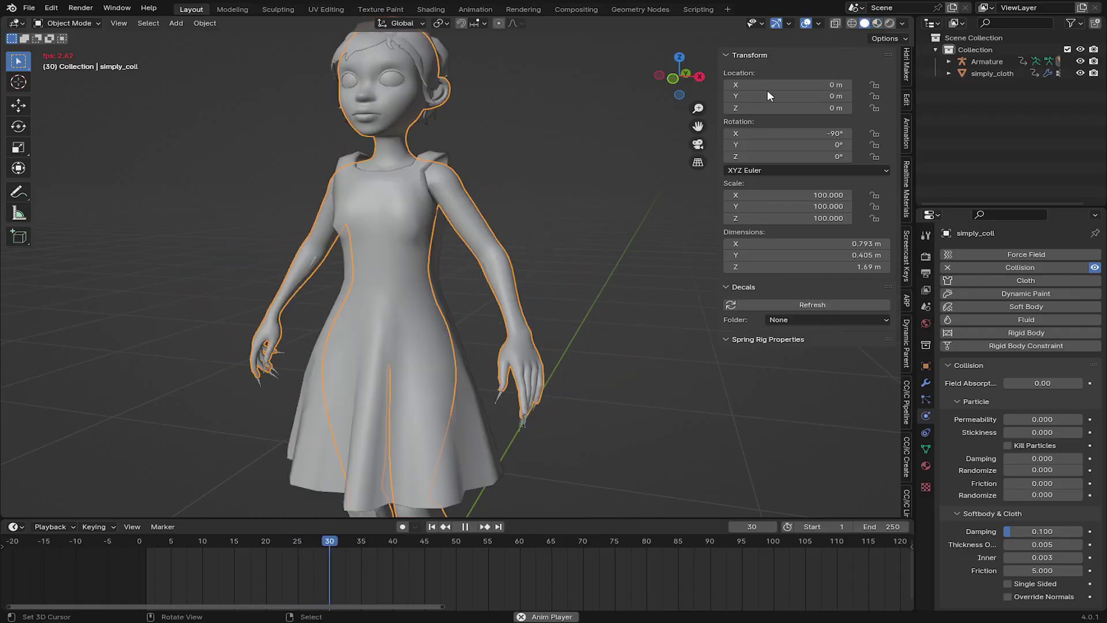
scroll(489, 288, "down", 2)
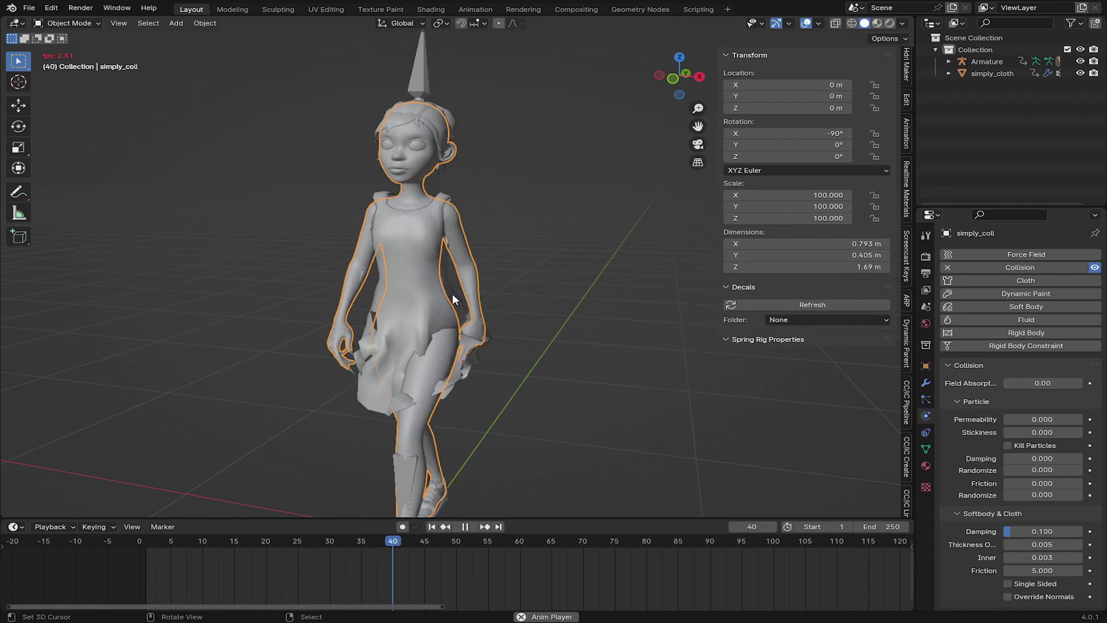
middle_click_drag(453, 309, 436, 407)
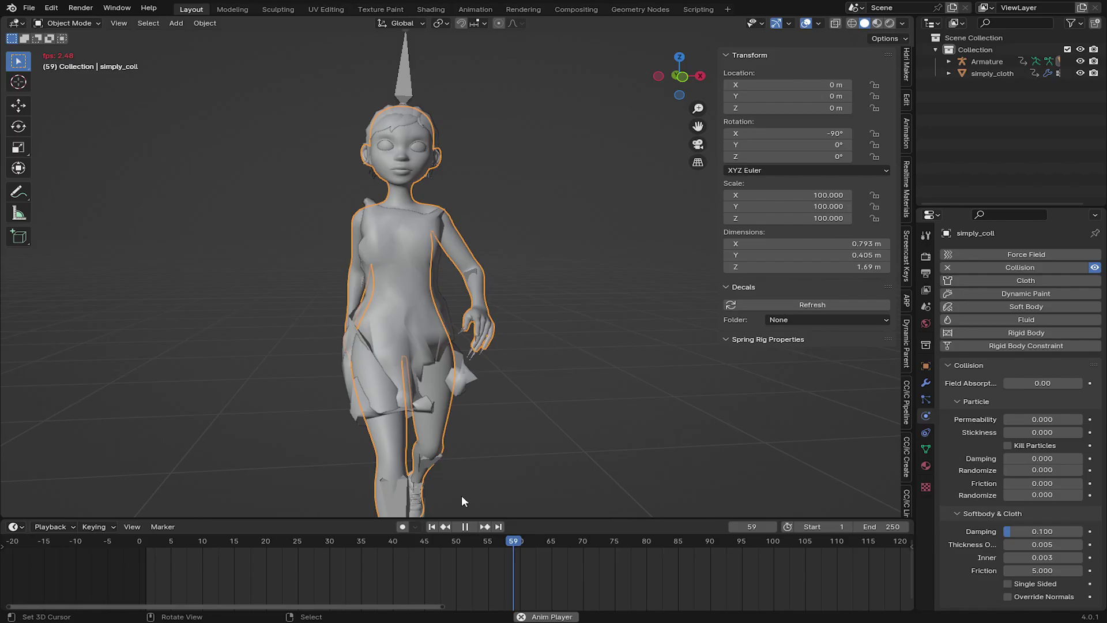
left_click(465, 527)
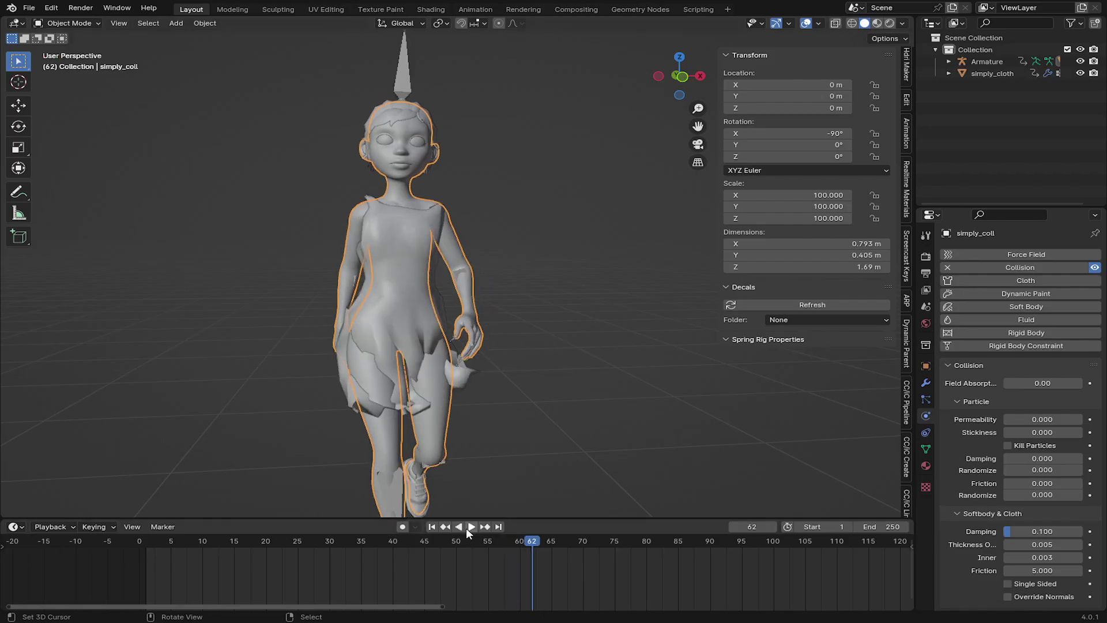
left_click(433, 526)
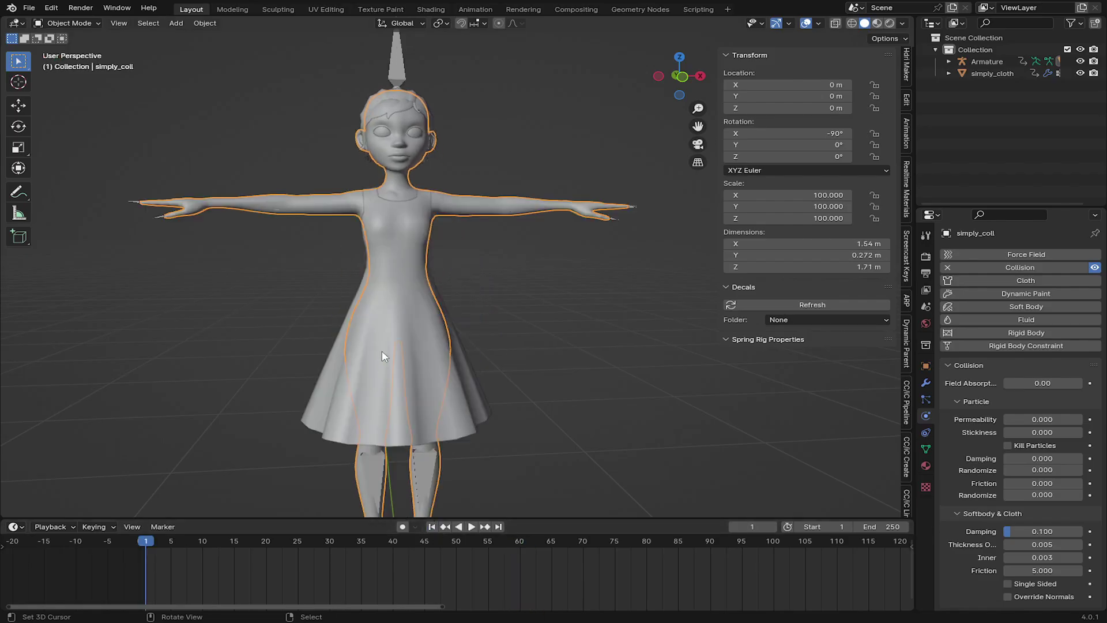
left_click(392, 315)
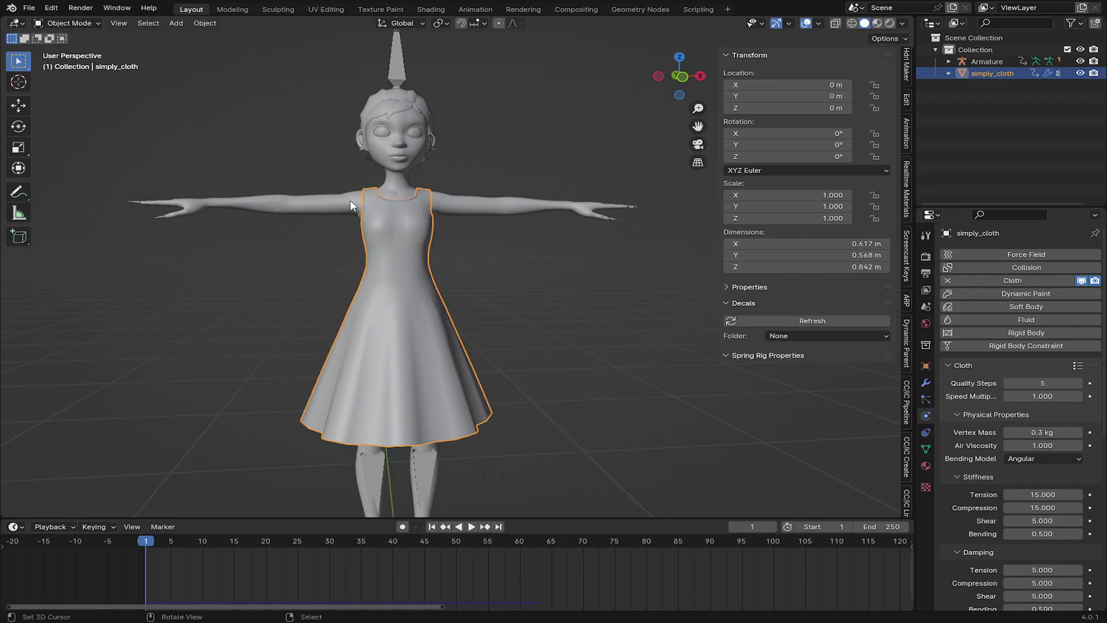
Restore material colours, select the dress and set its Cloth Quality Steps to 10
left_click(877, 23)
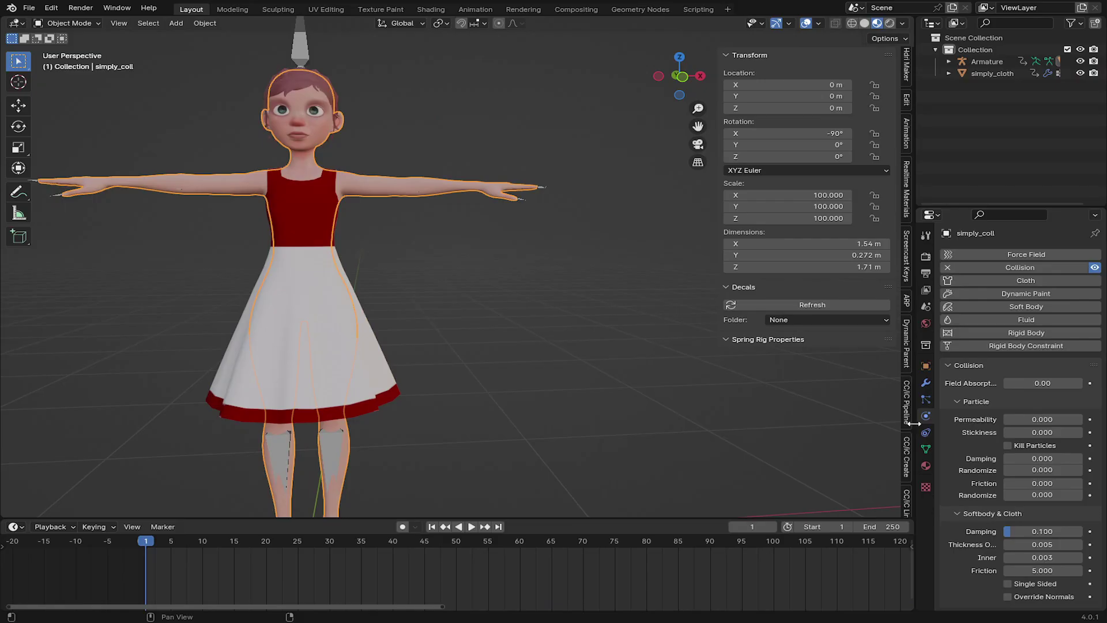
left_click_drag(913, 424, 733, 423)
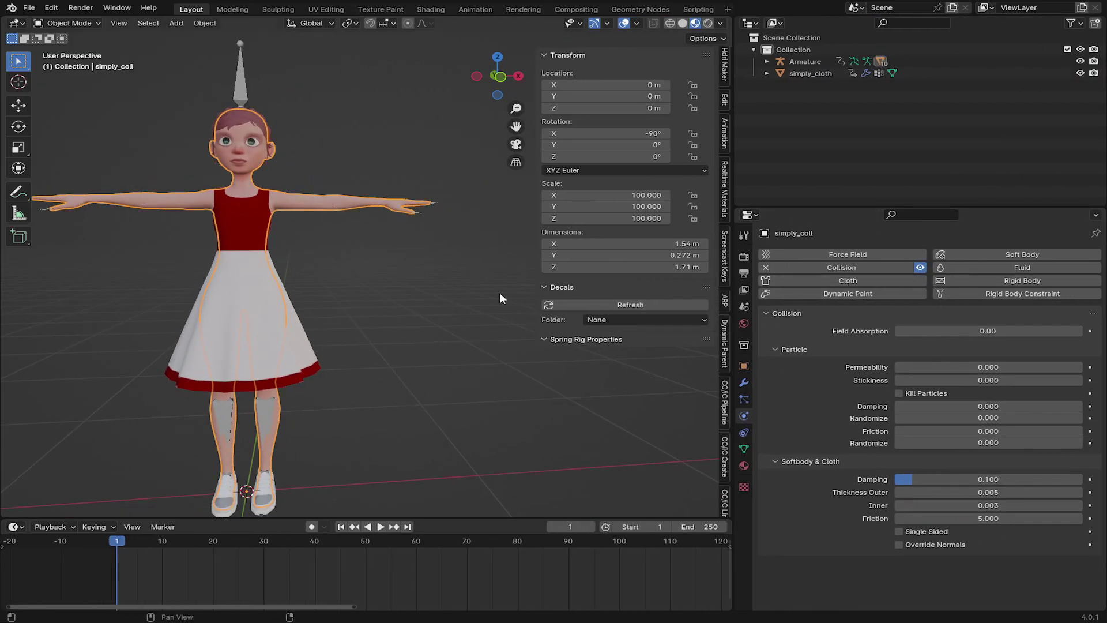
left_click(263, 275)
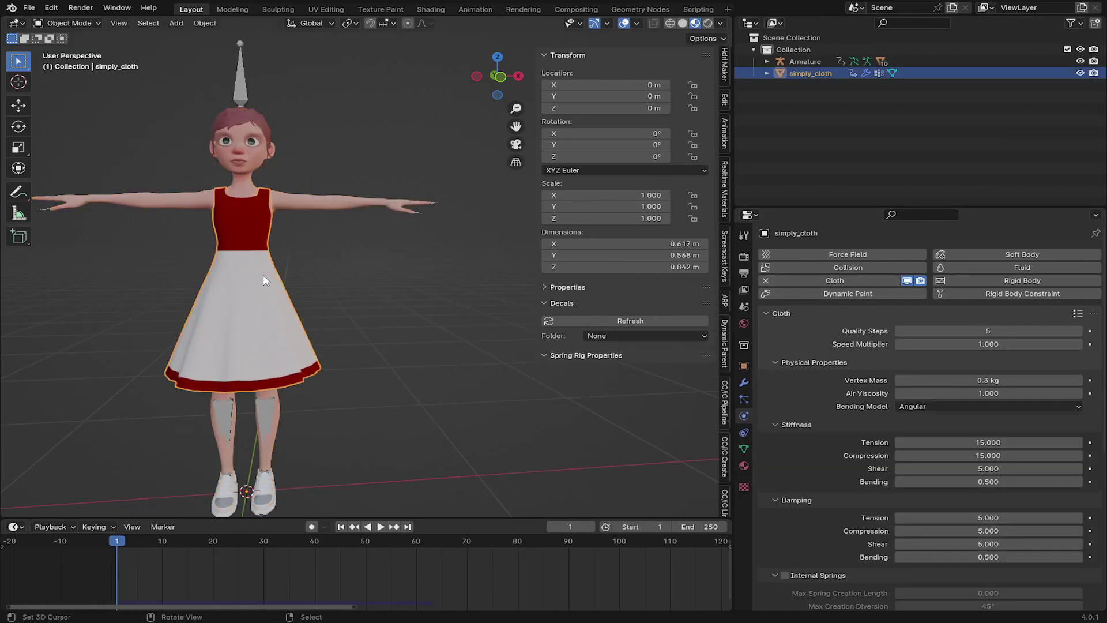
left_click(974, 332)
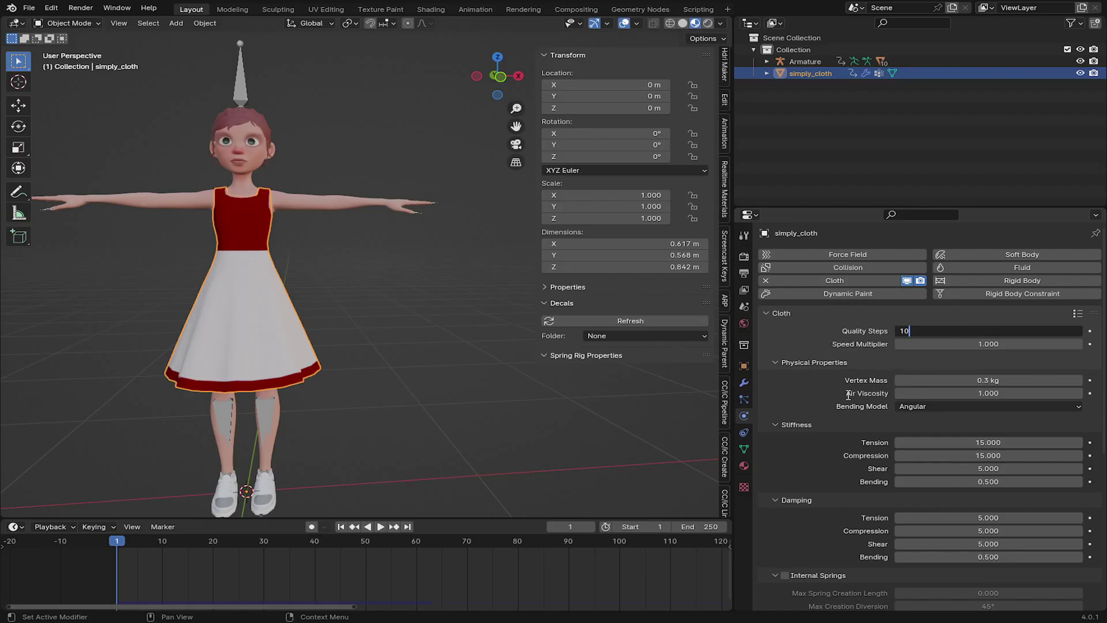
type("10")
key("Return")
Expand Property Weights and keyframe Max Shrinking at 0 on frames 1 and 10
scroll(871, 404, "down", 10)
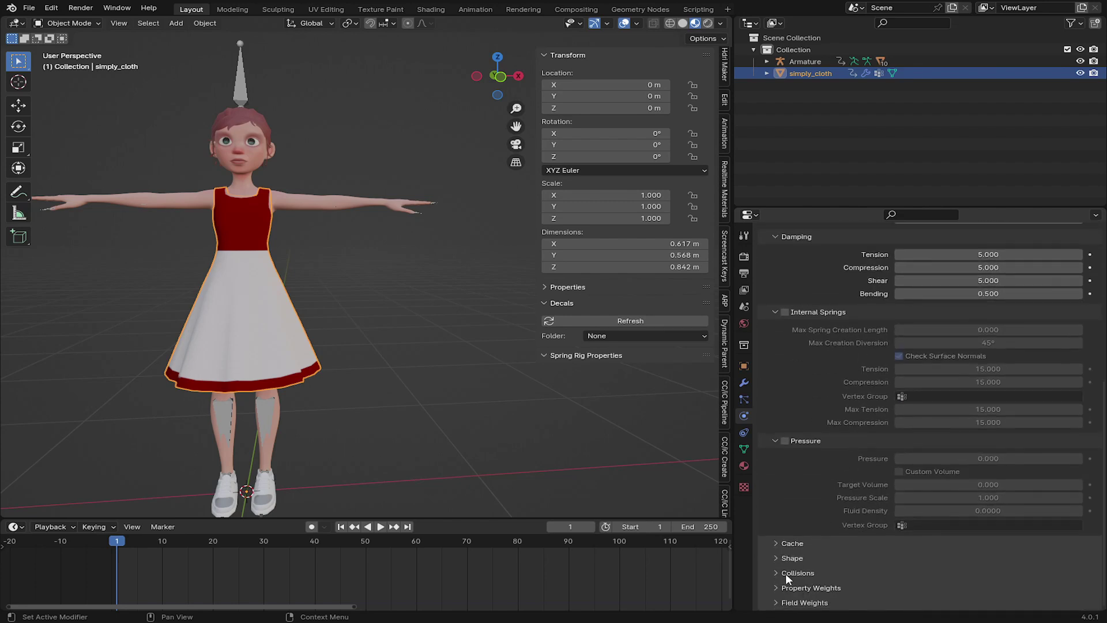
left_click(815, 587)
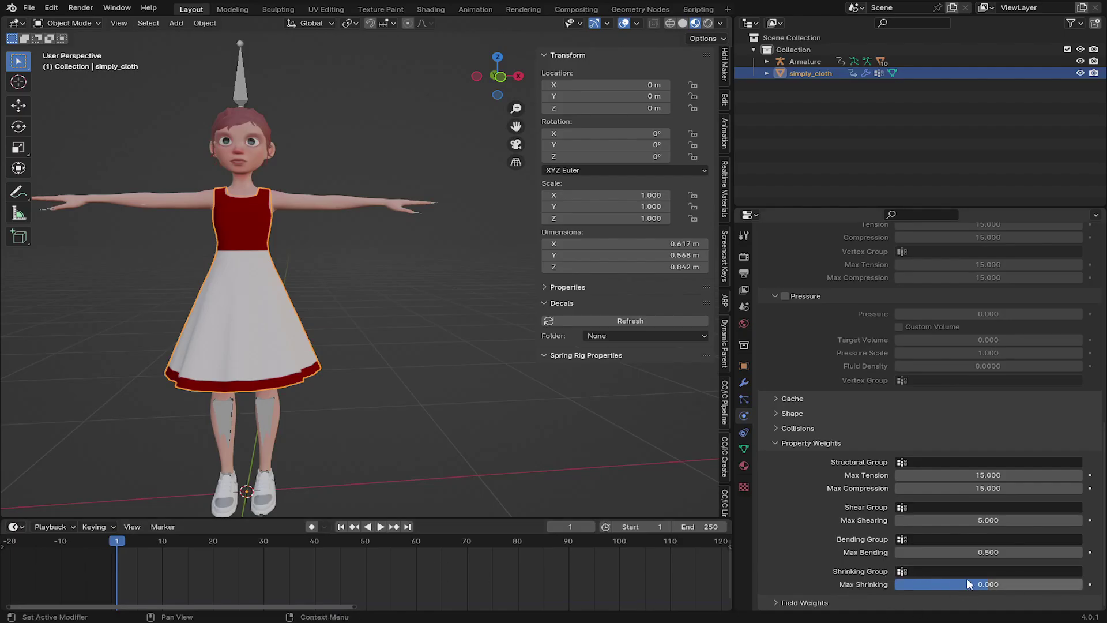
right_click(939, 579)
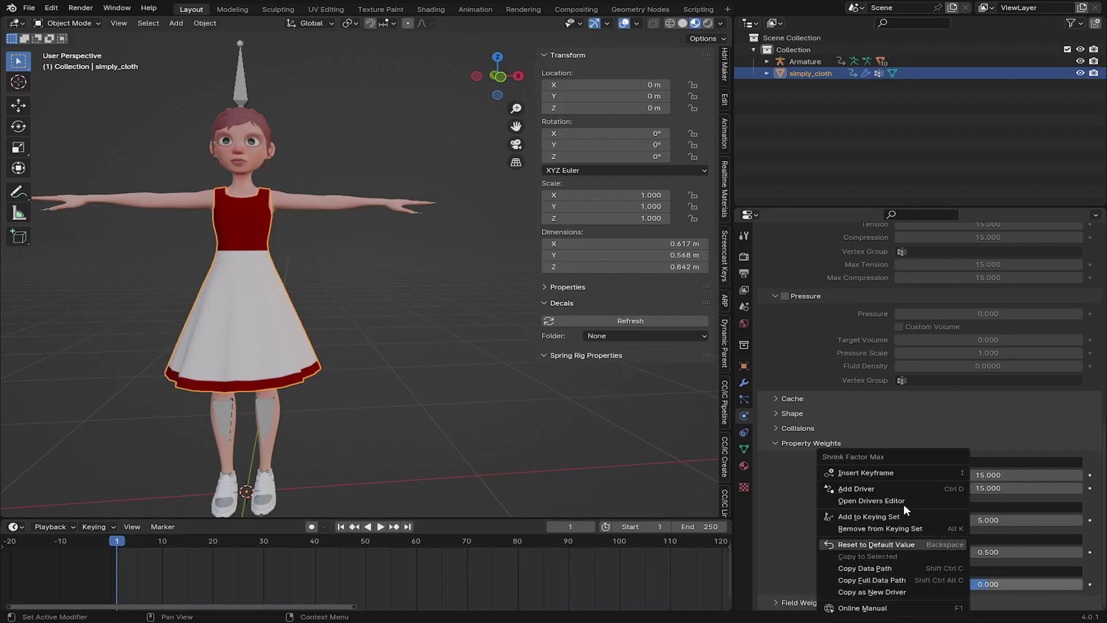
left_click(892, 471)
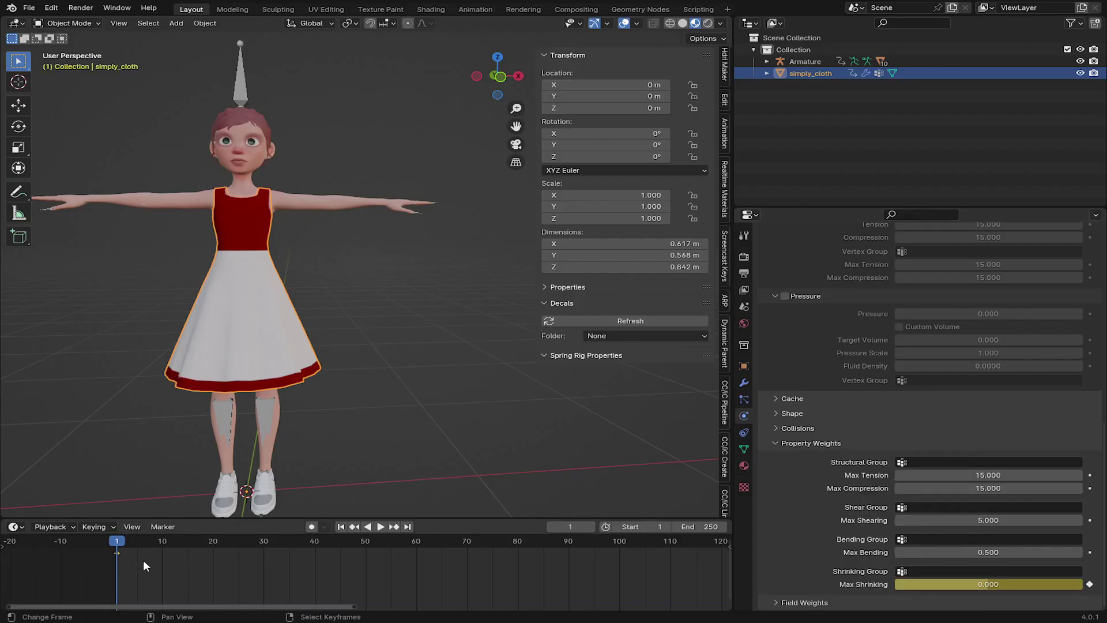
left_click(161, 565)
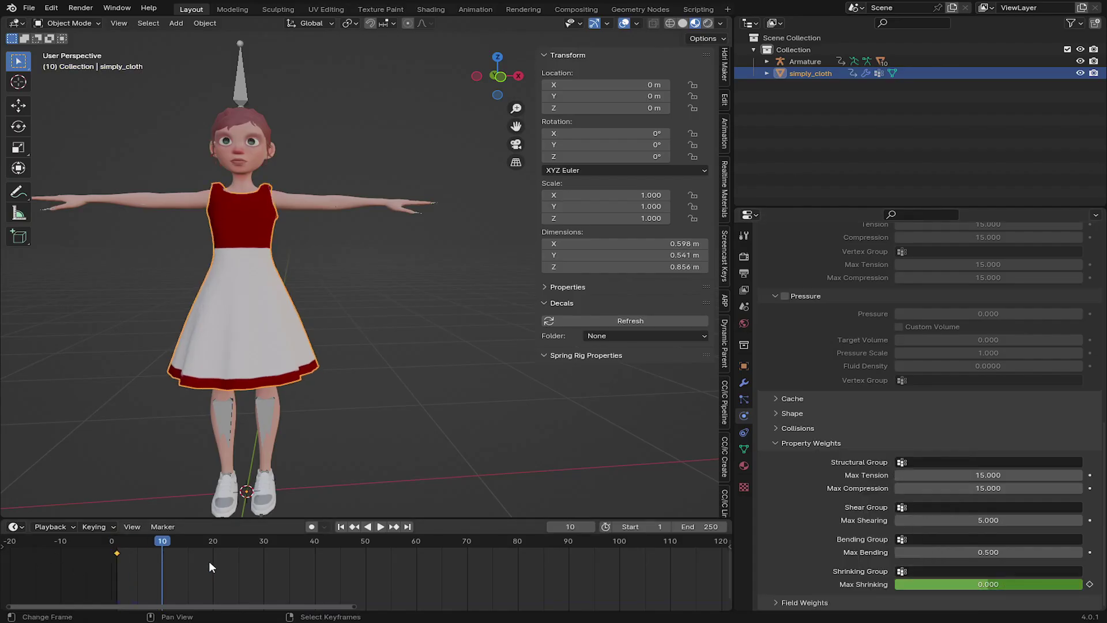
right_click(902, 584)
left_click(846, 490)
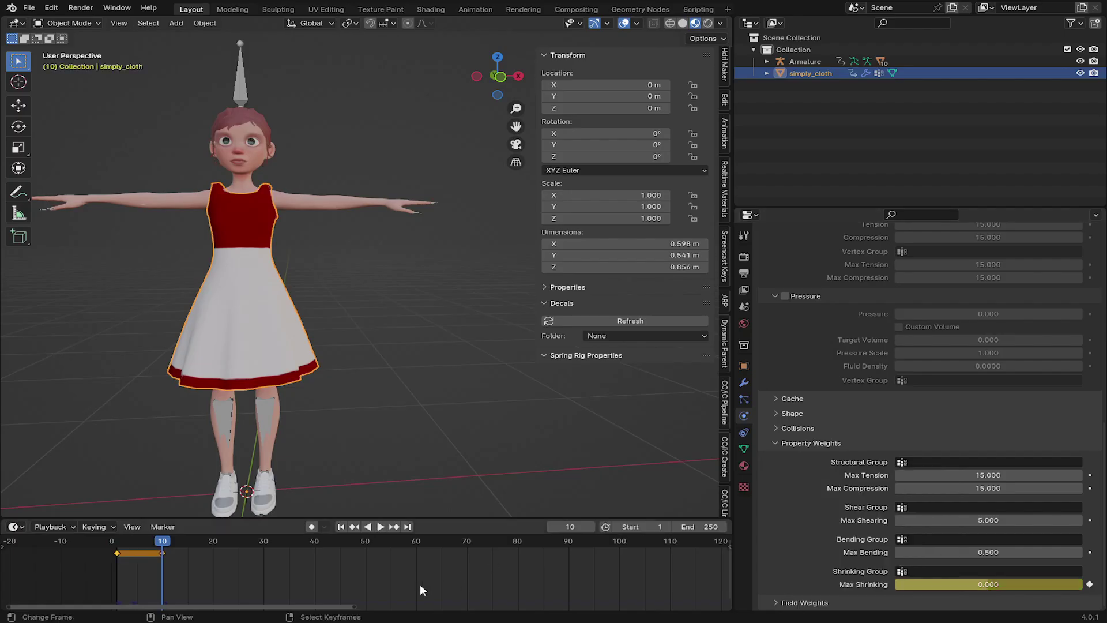
At frame 30, raise Max Shrinking to 1.000 and keyframe it
left_click(264, 565)
left_click_drag(908, 583, 1087, 587)
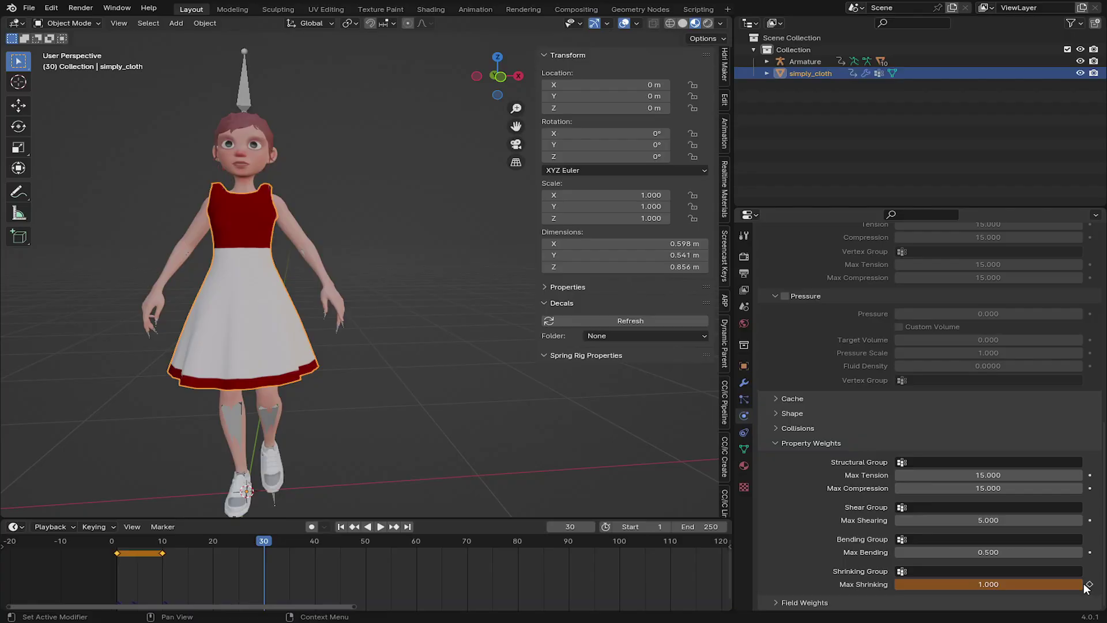
right_click(1020, 585)
left_click(928, 487)
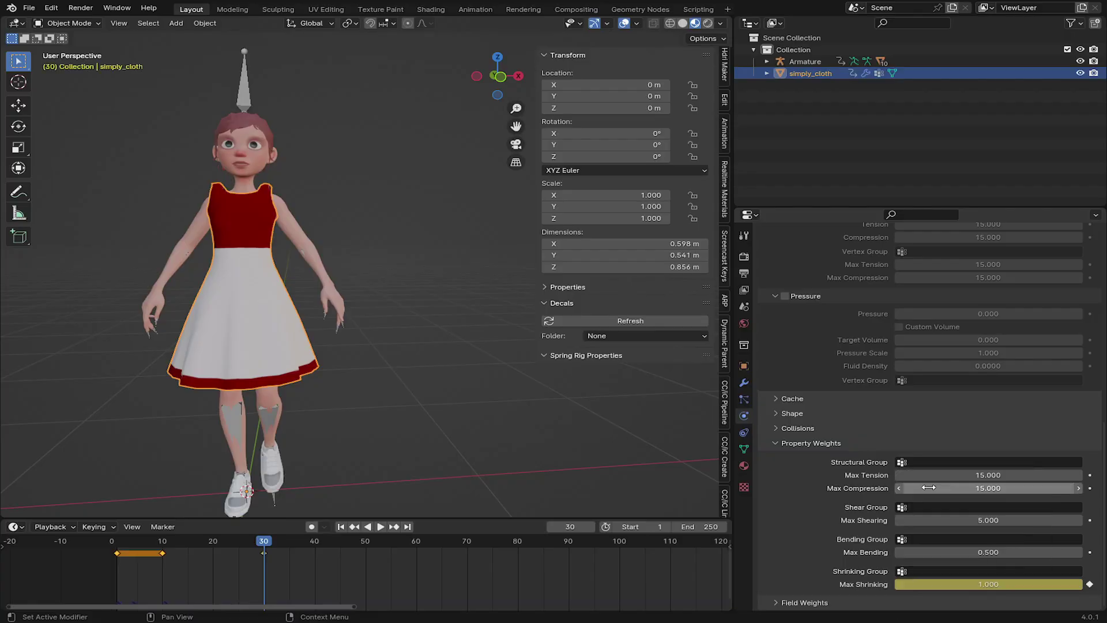
Return to frame 1, frame the dress and select the character's body
left_click(342, 526)
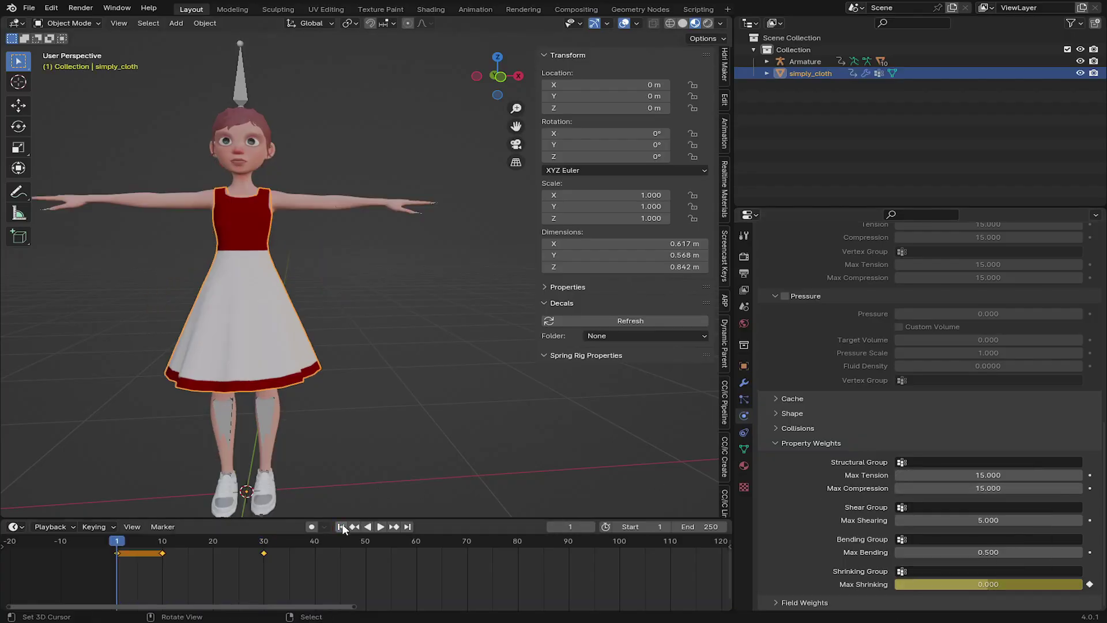
middle_click_drag(257, 372, 348, 373, "shift")
scroll(316, 308, "up", 2)
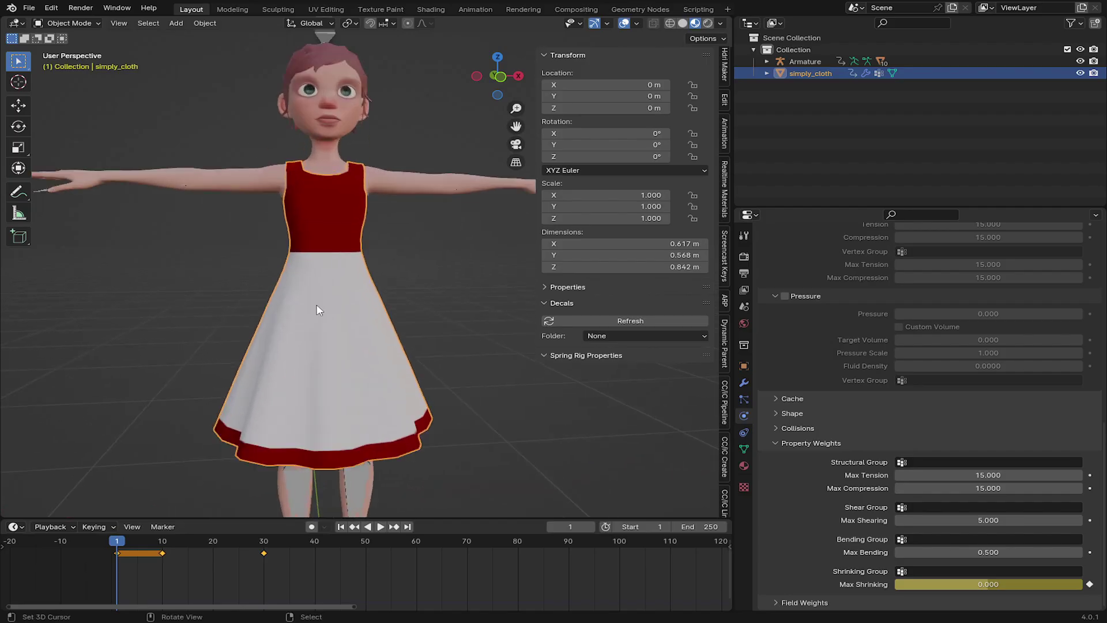
middle_click_drag(316, 280, 300, 293, "shift")
left_click(371, 207)
In front view, rename the simply_coll object to 'origional body' in the Outliner
key("KP_1")
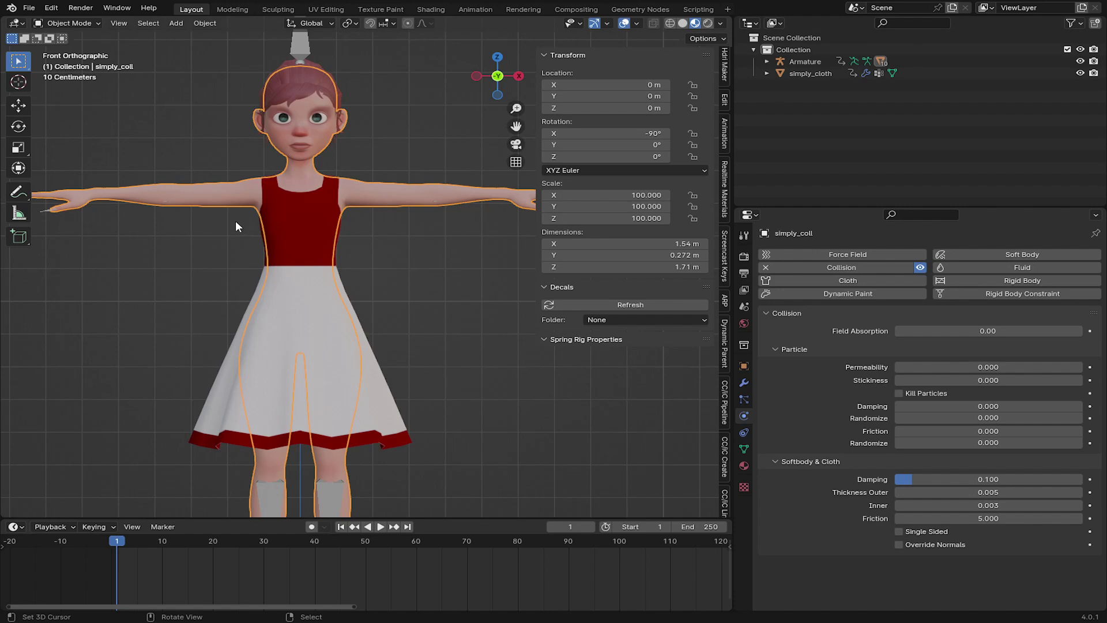
left_click(767, 61)
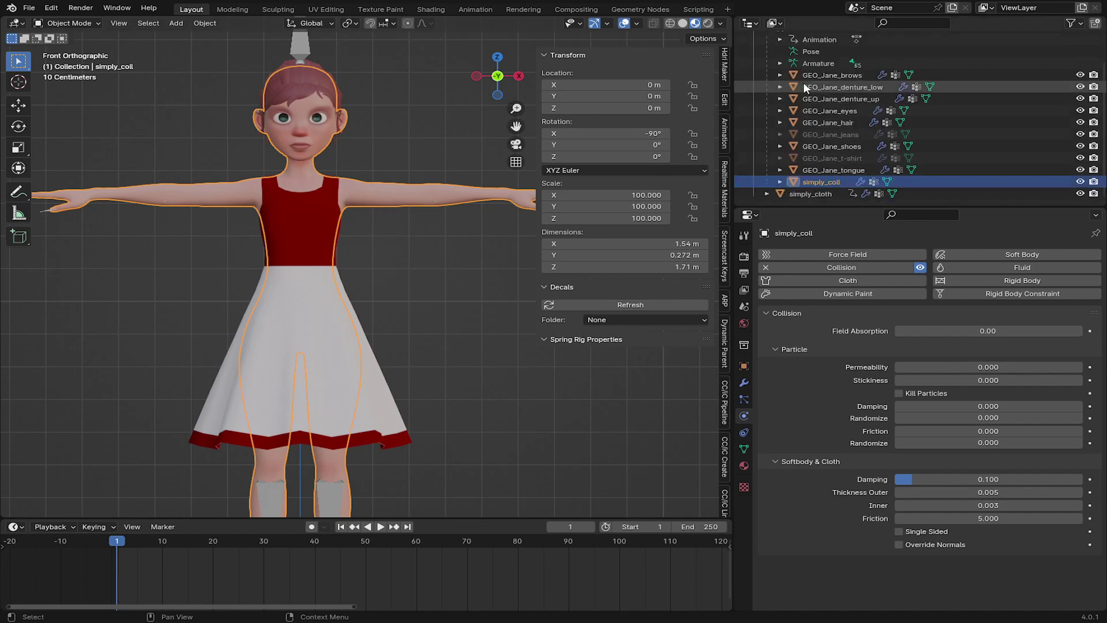
scroll(798, 129, "down", 2)
double_click(829, 182)
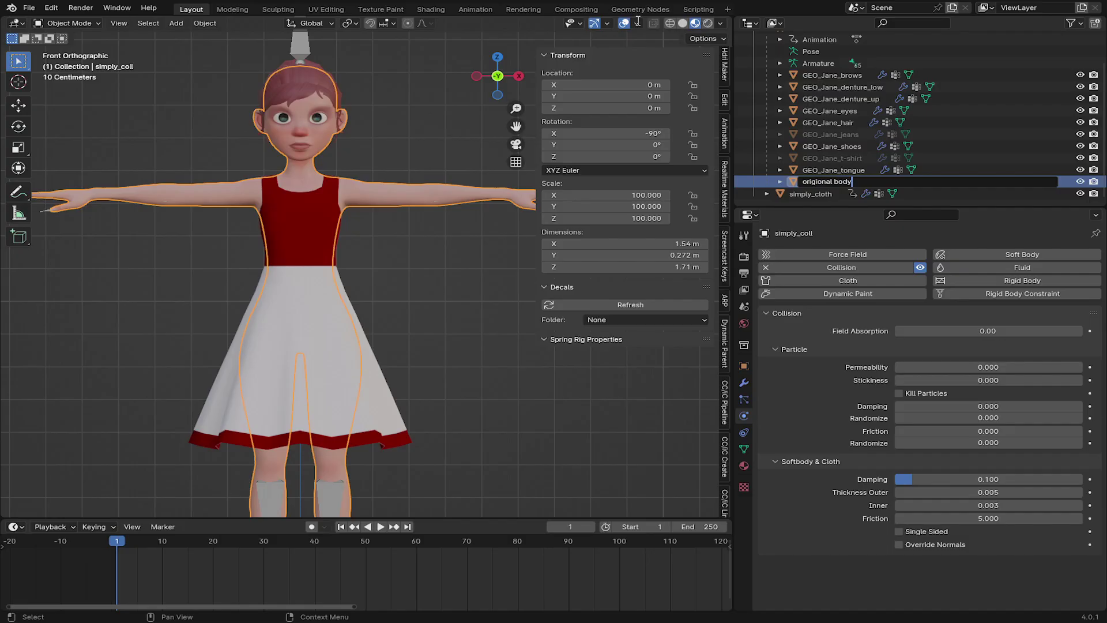
key("Return")
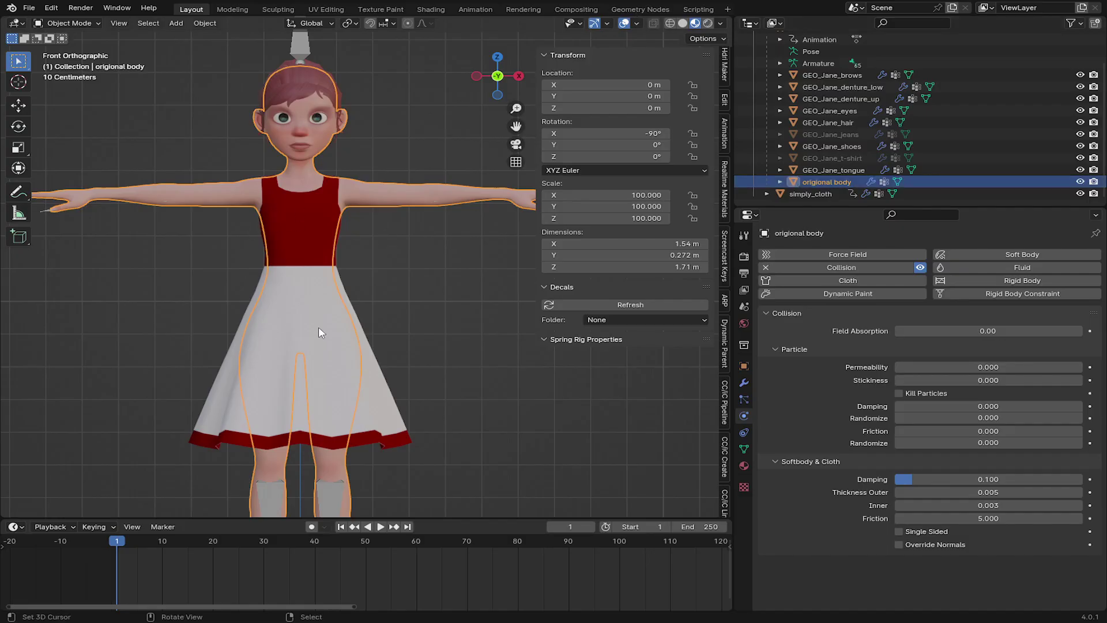
Duplicate 'origional body' in place and name the copy 'body for collision'
key("shift+d")
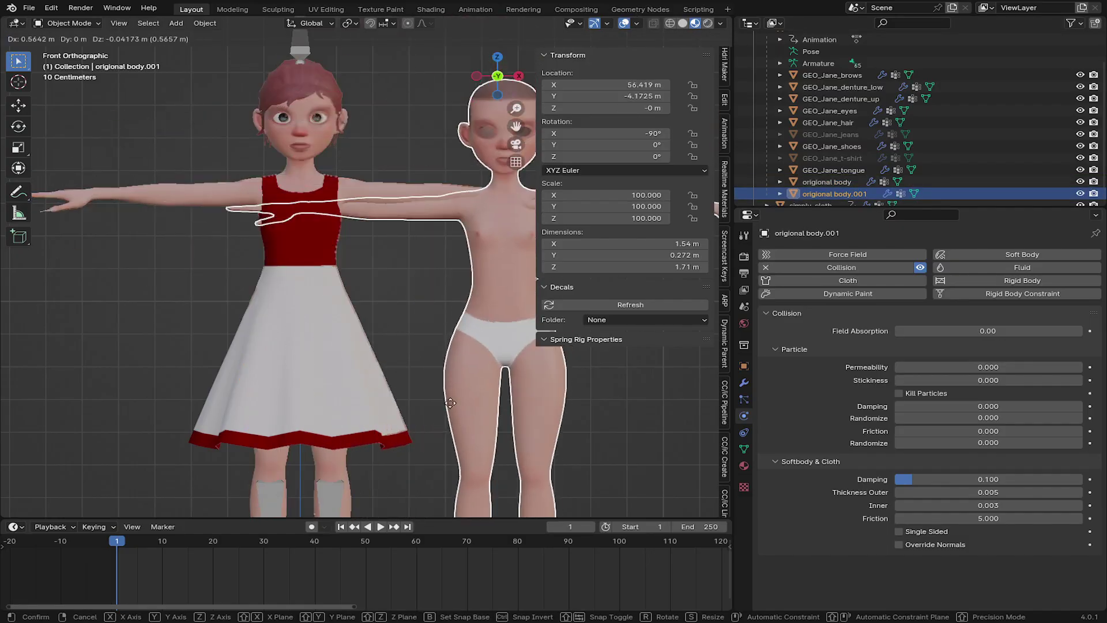
right_click(403, 373)
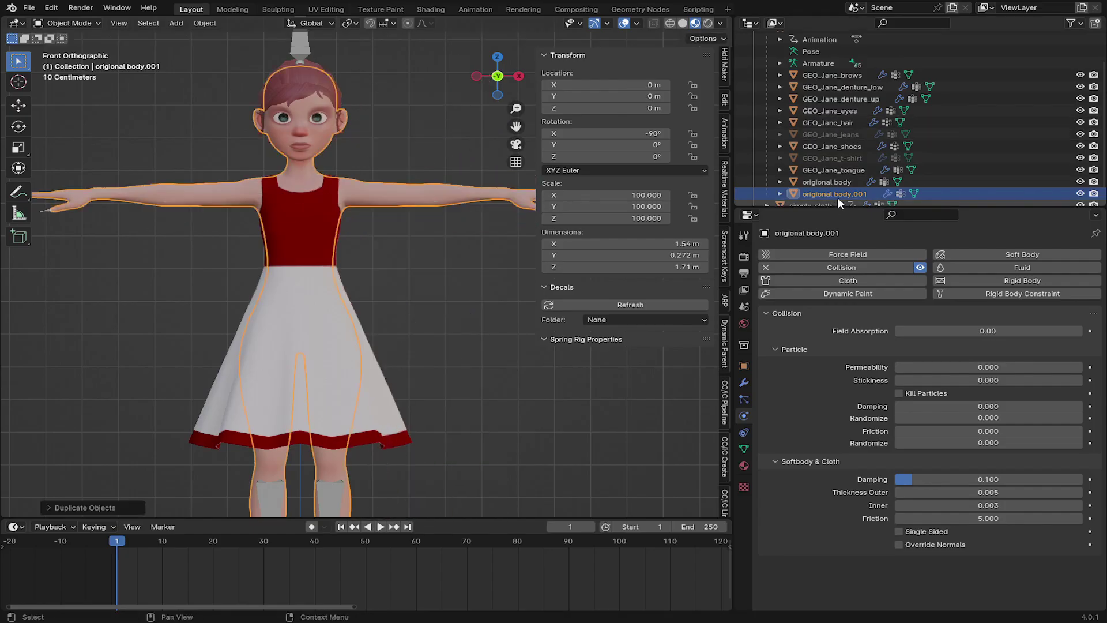
double_click(839, 195)
type("body for collision")
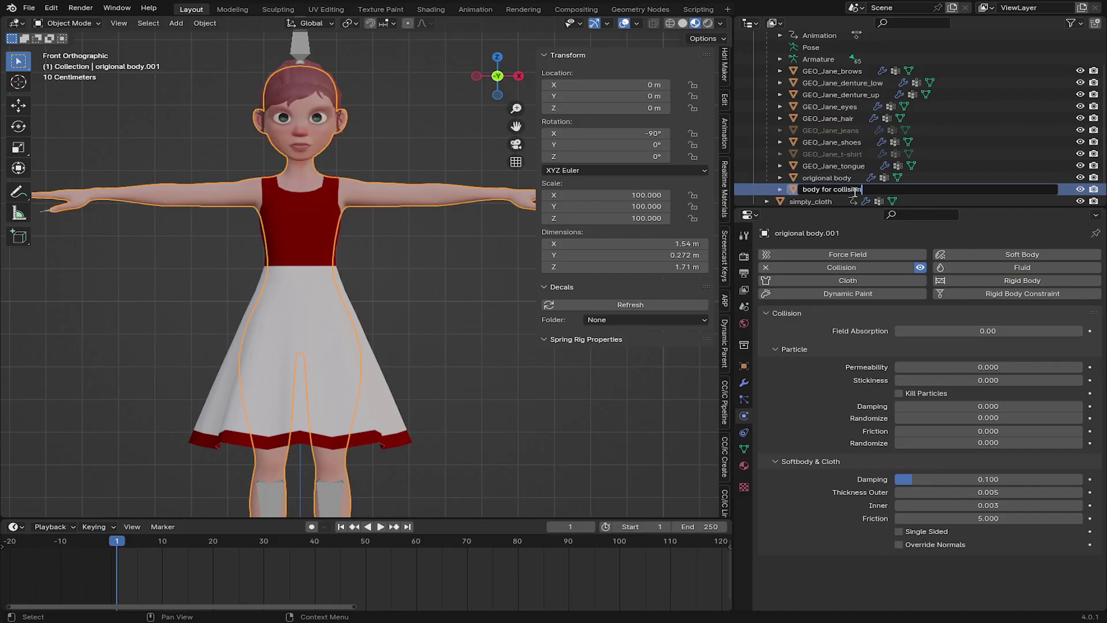
key("Return")
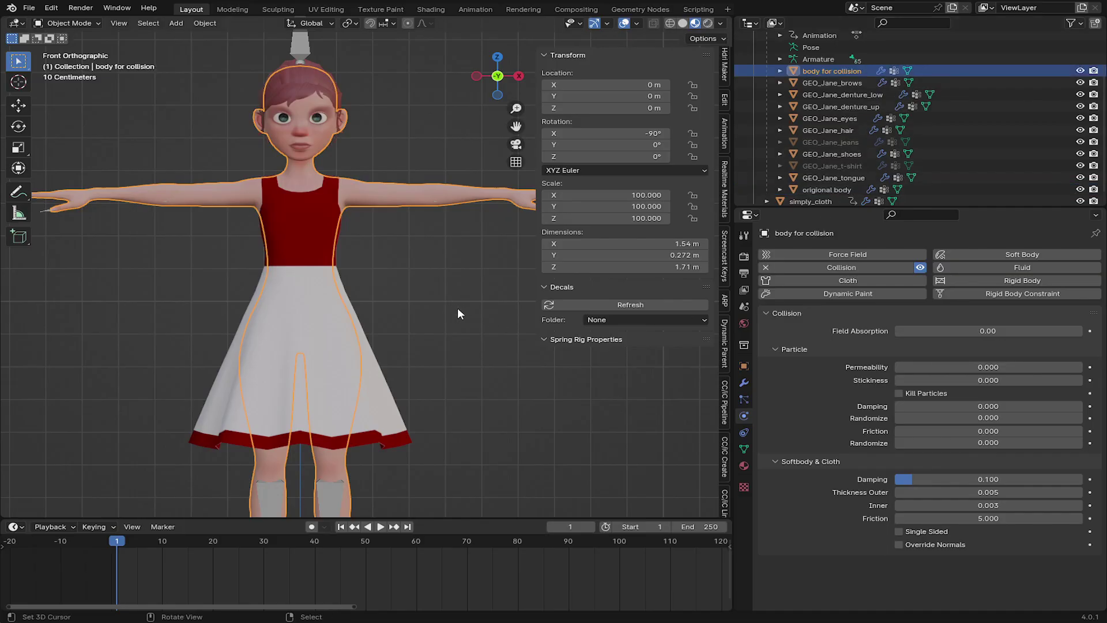
middle_click_drag(407, 288, 452, 265, "shift")
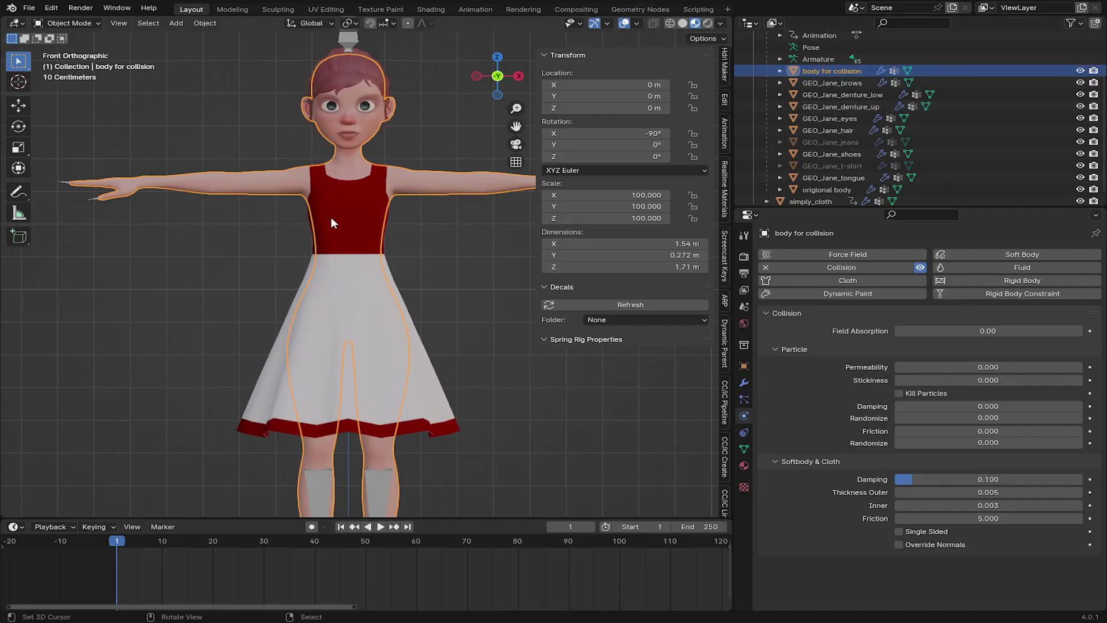
scroll(387, 216, "down", 2)
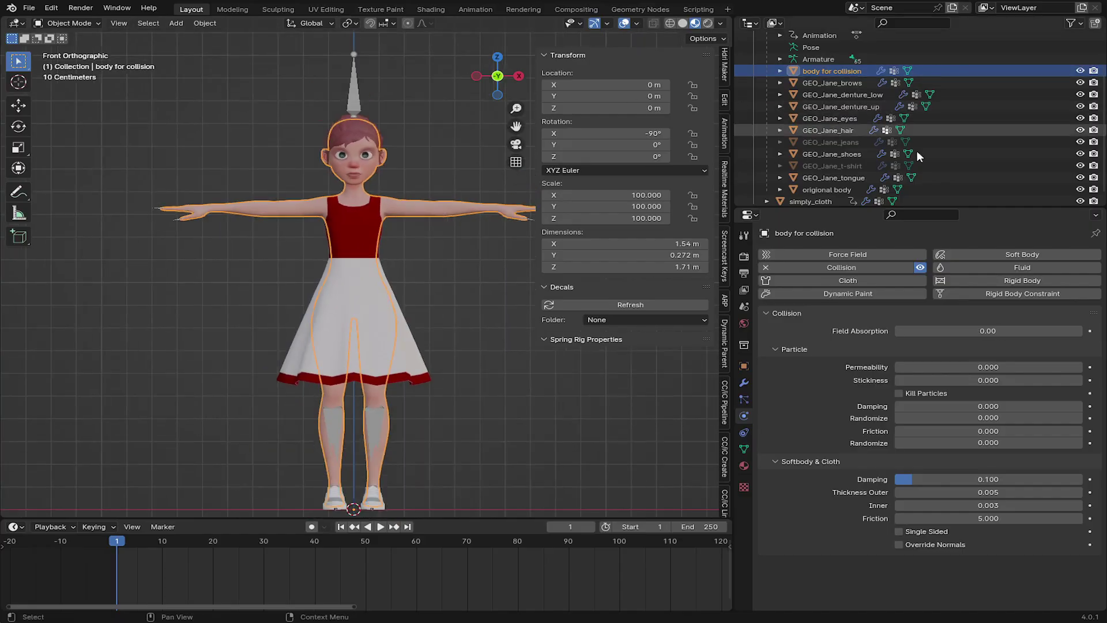
scroll(807, 190, "down", 1)
Remove Collision physics from 'origional body' and select 'body for collision' without moving it
left_click(825, 182)
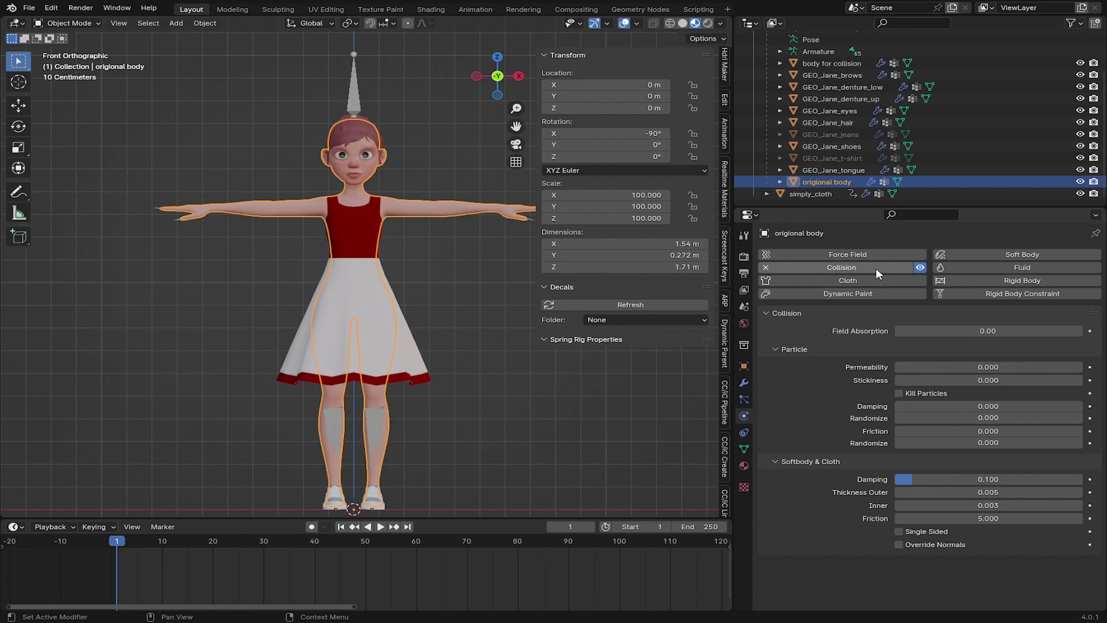
left_click(857, 263)
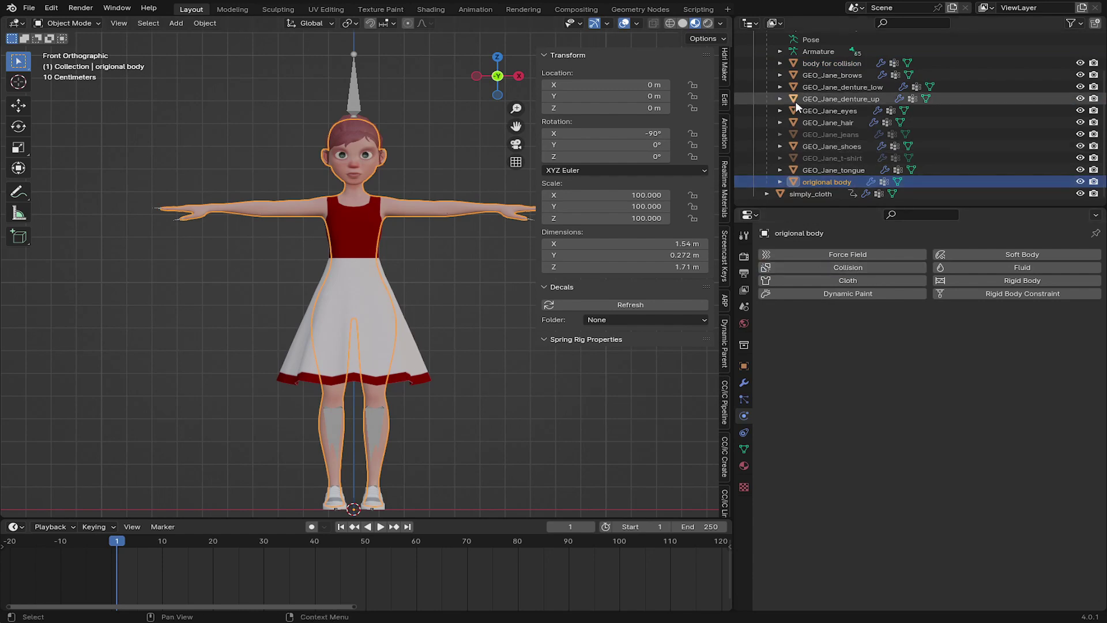
left_click(825, 65)
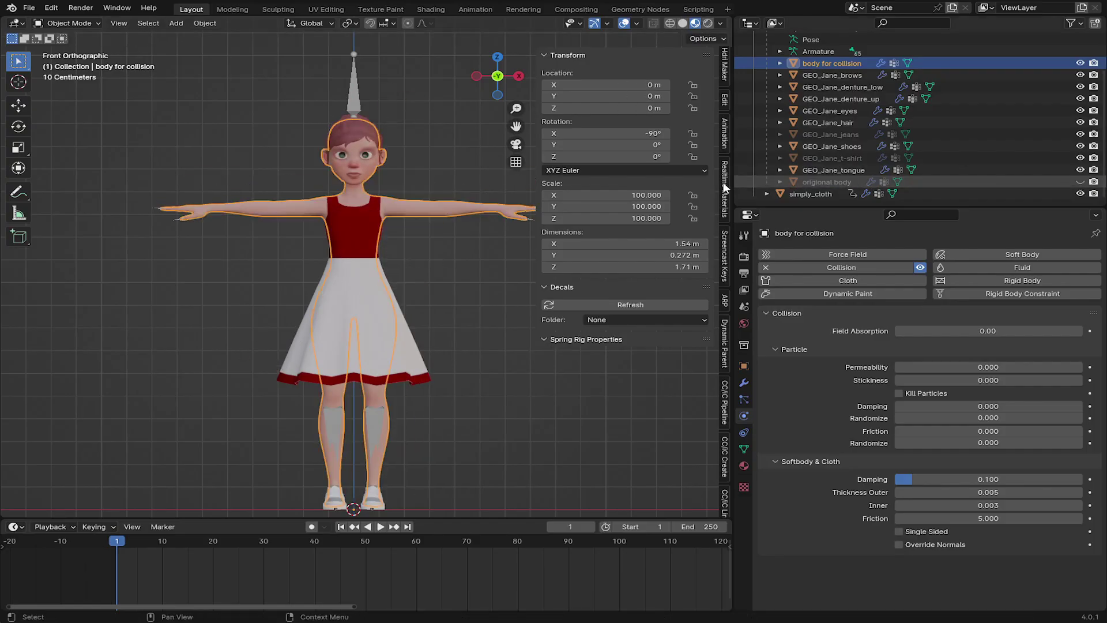
key("g")
right_click(256, 225)
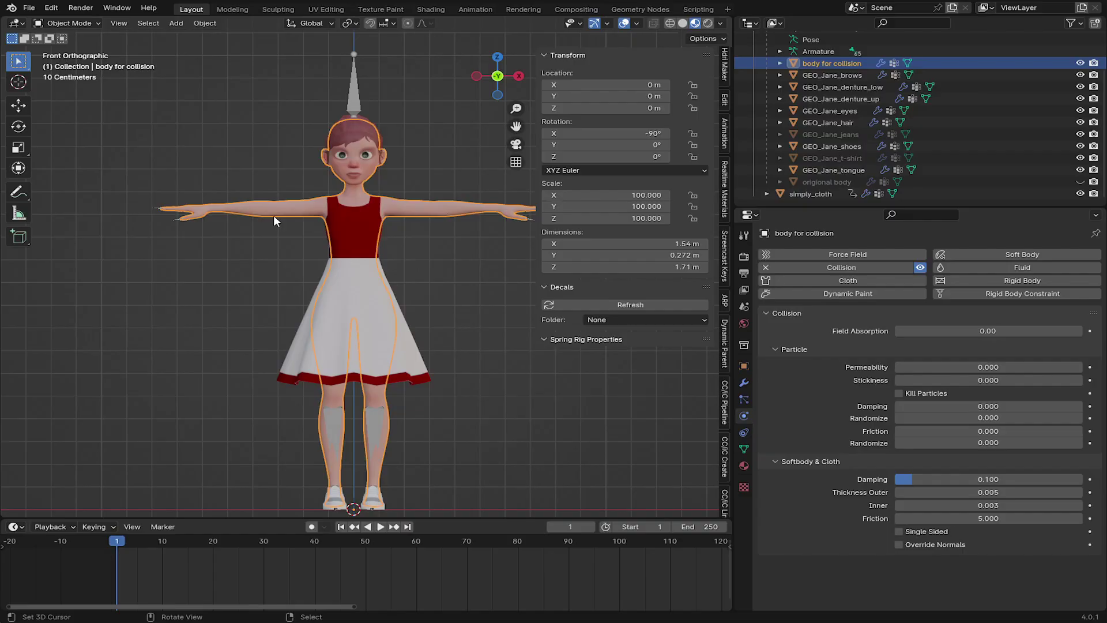
key("g")
key("Escape")
Enter Edit Mode on the collision body in X-ray and box-select the upper left arm vertices
key("Tab")
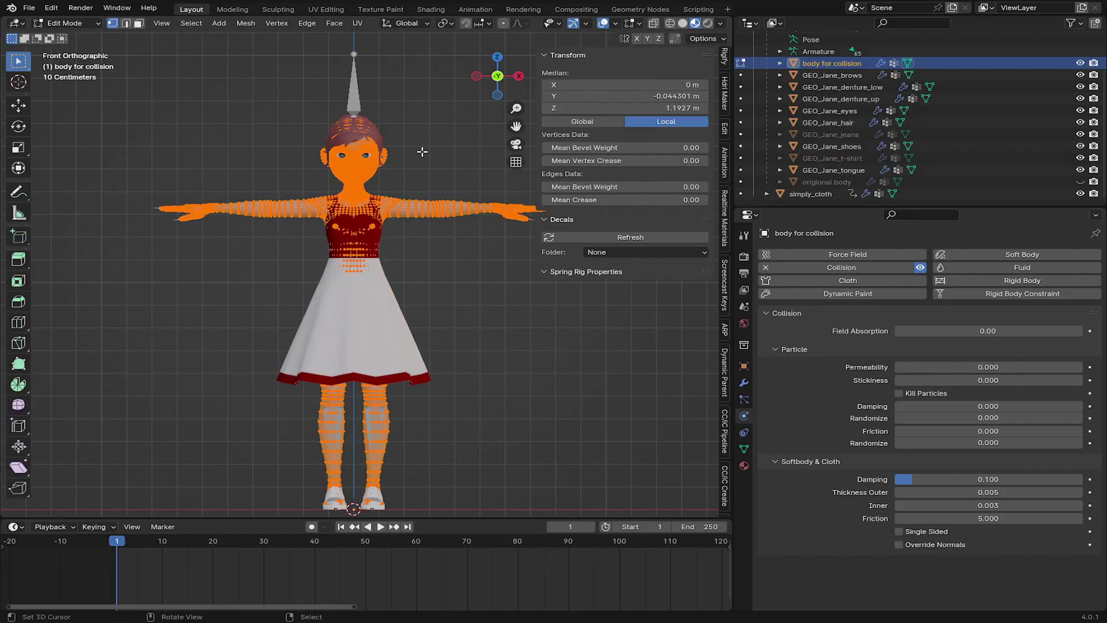
scroll(408, 184, "up", 5)
middle_click_drag(408, 184, 404, 257, "shift")
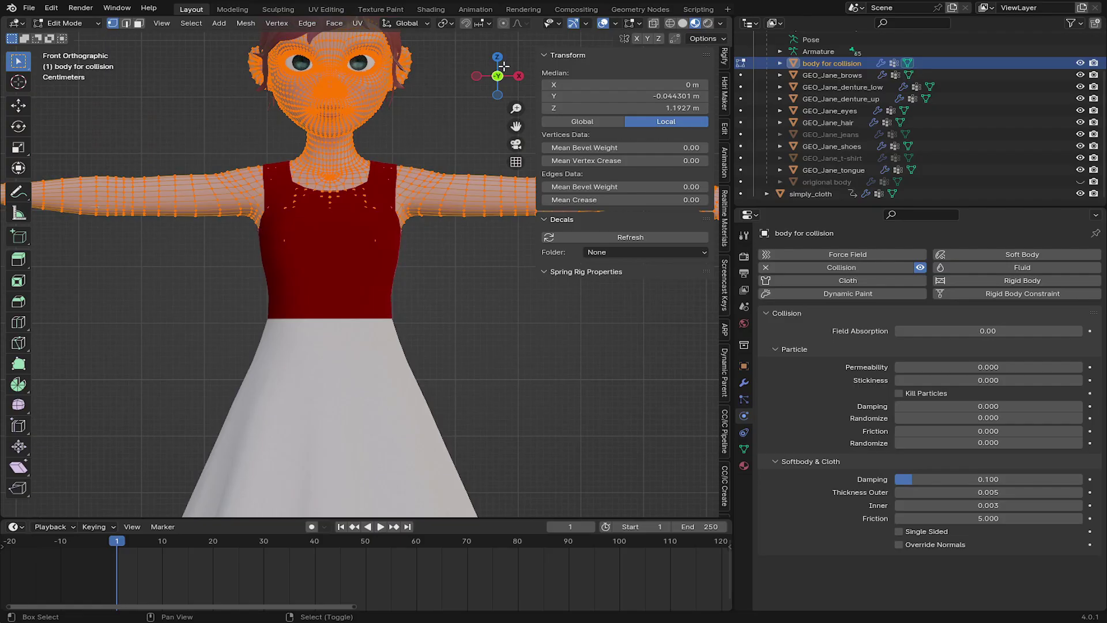
left_click(669, 23)
key("alt+a")
left_click(364, 202)
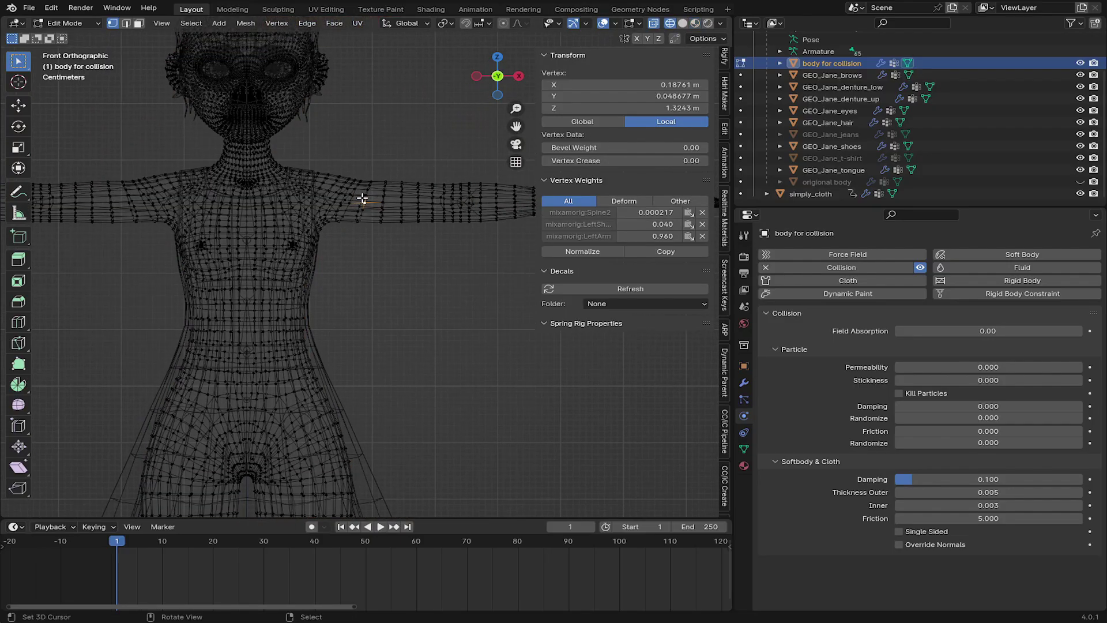
key("b")
left_click_drag(319, 163, 517, 277)
Add the other arm and the left upper arm vertices to the selection
scroll(393, 231, "down", 6)
key("b")
scroll(430, 271, "up", 2)
key("b")
left_click_drag(41, 163, 275, 270)
scroll(240, 240, "up", 4)
key("b")
middle_click_drag(146, 168, 299, 225, "shift")
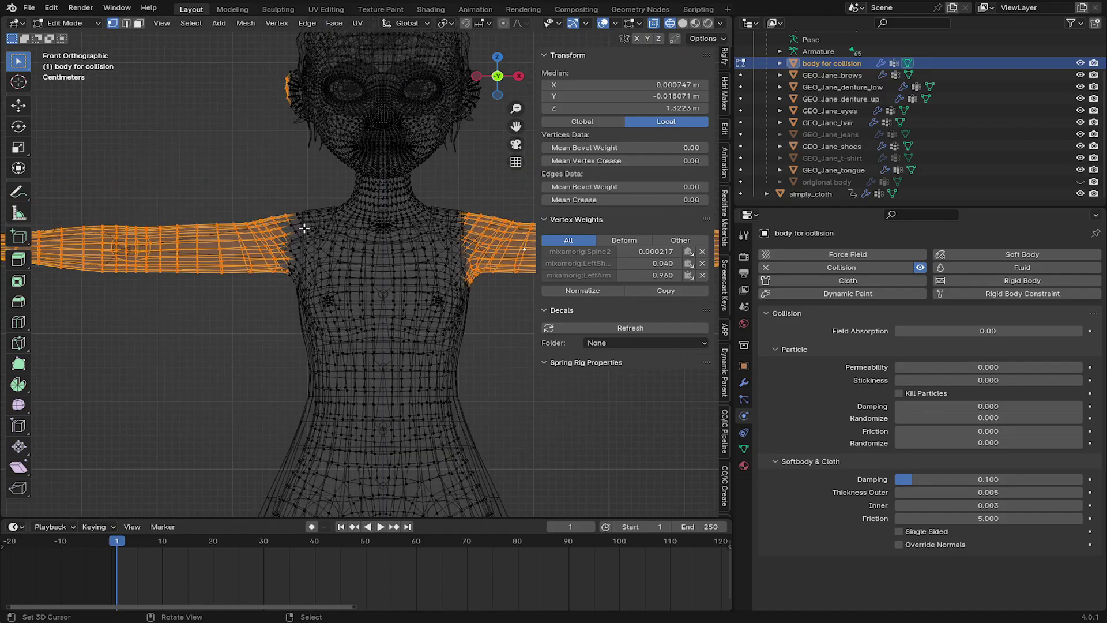
left_click_drag(200, 171, 301, 283)
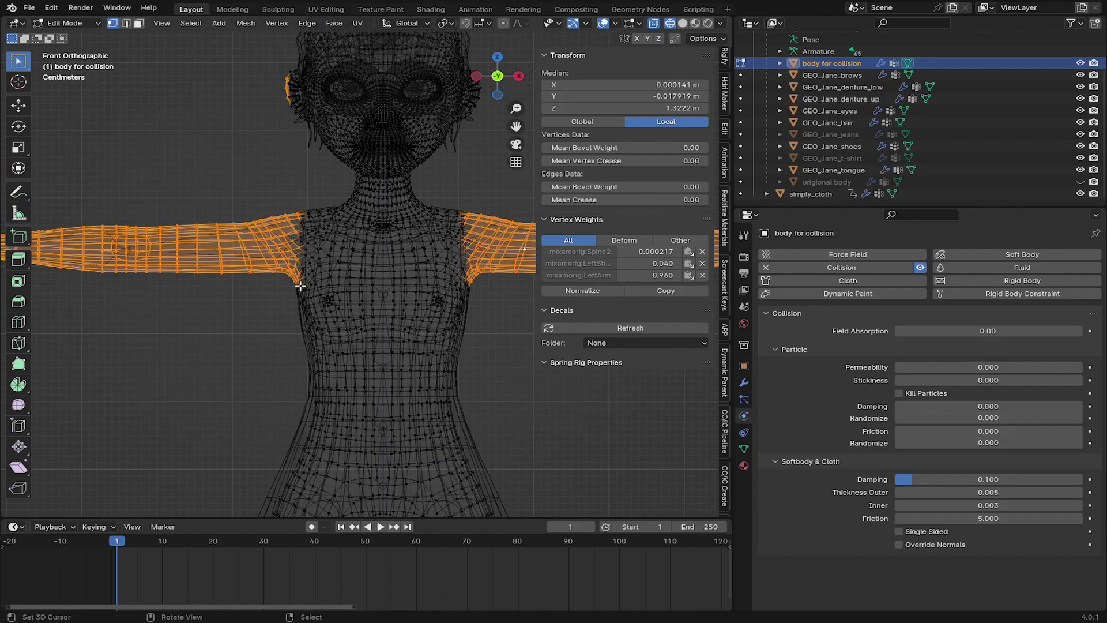
Add the left shoulder, head and feet vertices to the selection
left_click(683, 24)
key("b")
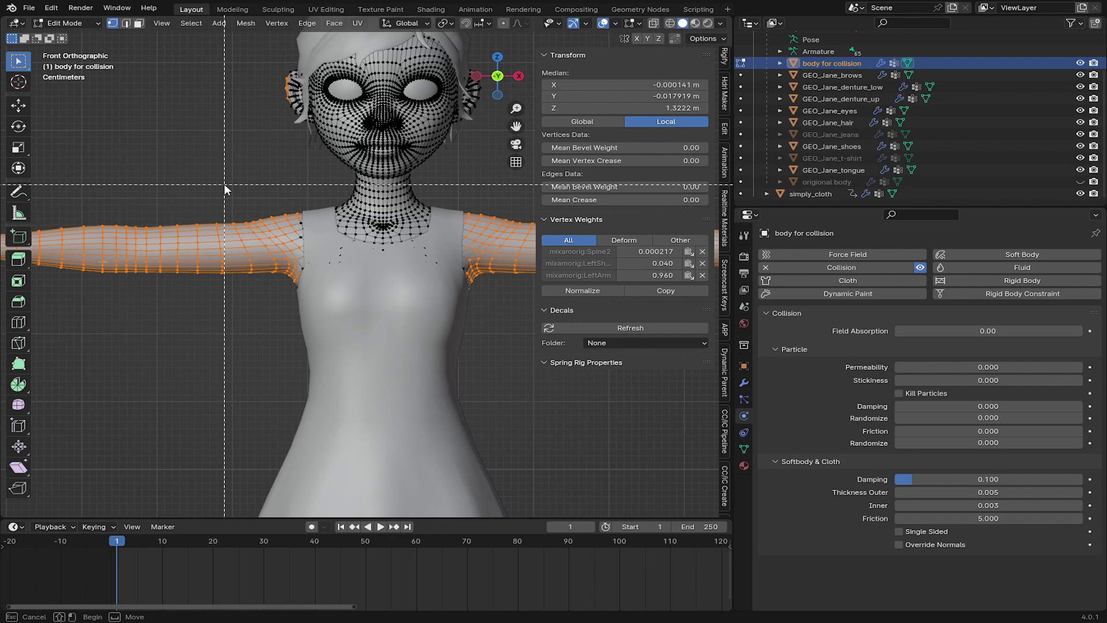
left_click_drag(222, 168, 297, 287)
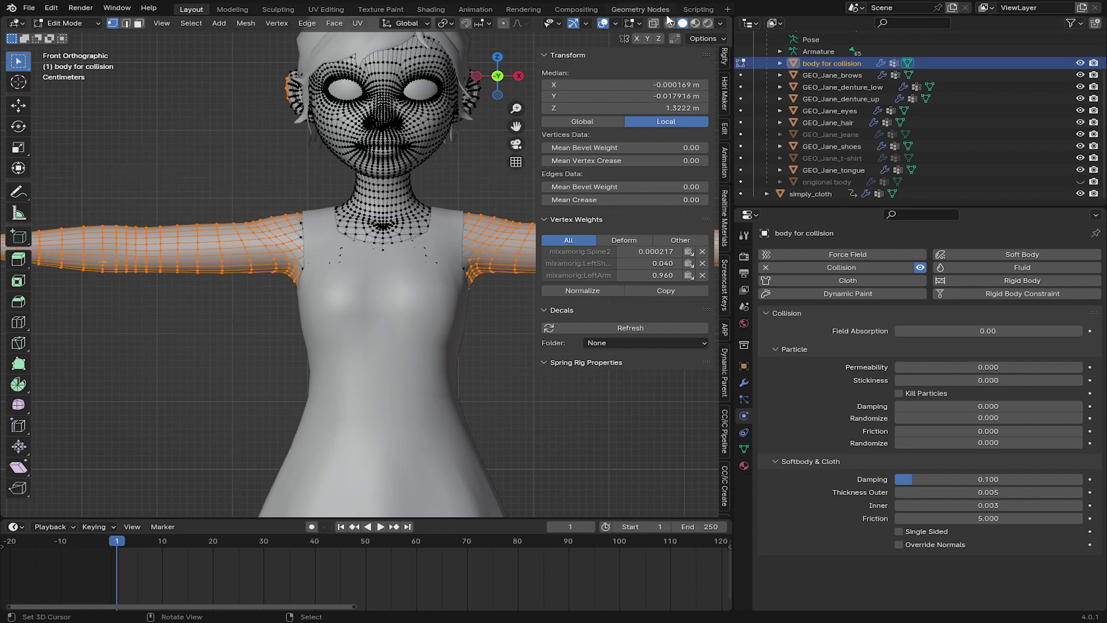
left_click(670, 23)
key("Home")
key("b")
left_click_drag(235, 94, 473, 247)
scroll(379, 371, "down", 3)
key("b")
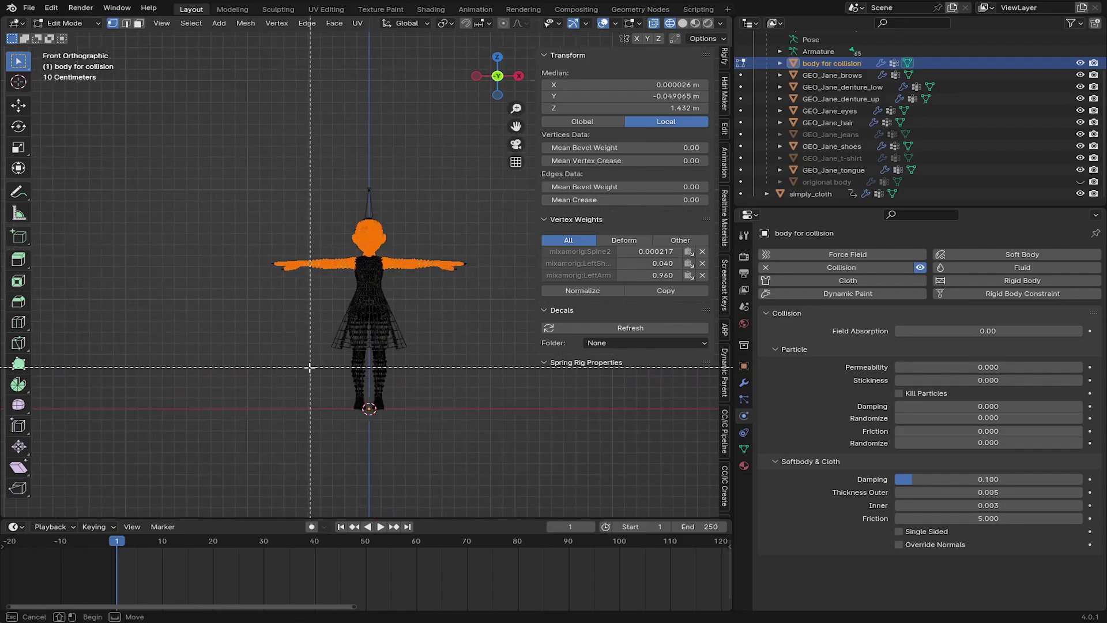
left_click_drag(296, 365, 429, 449)
Delete the selected vertices and return to Object Mode in solid display
key("x")
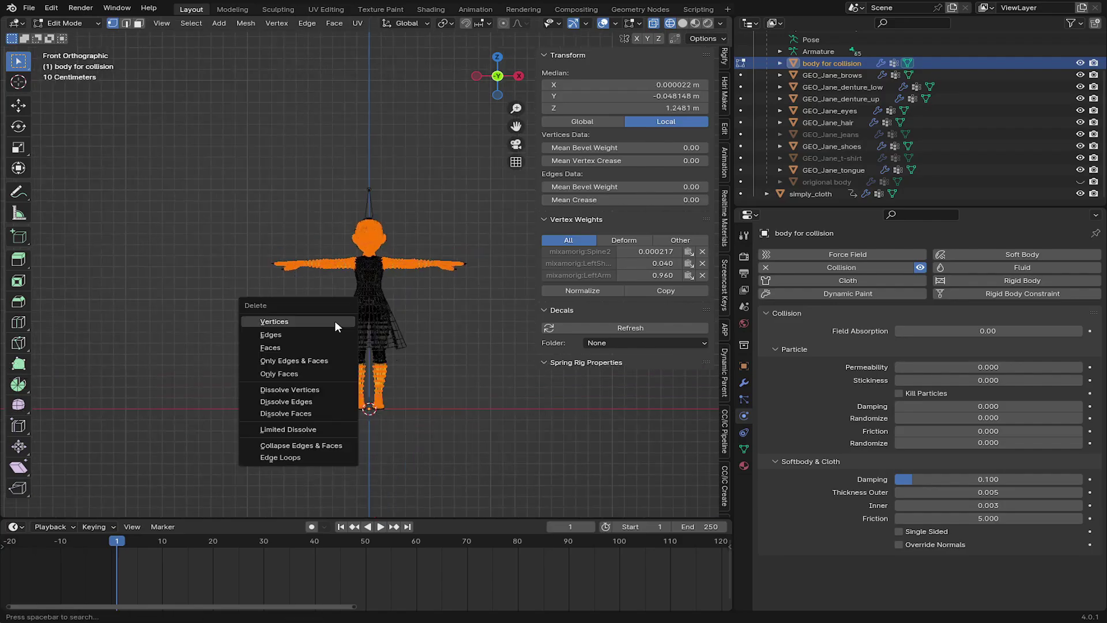
left_click(335, 320)
left_click(61, 23)
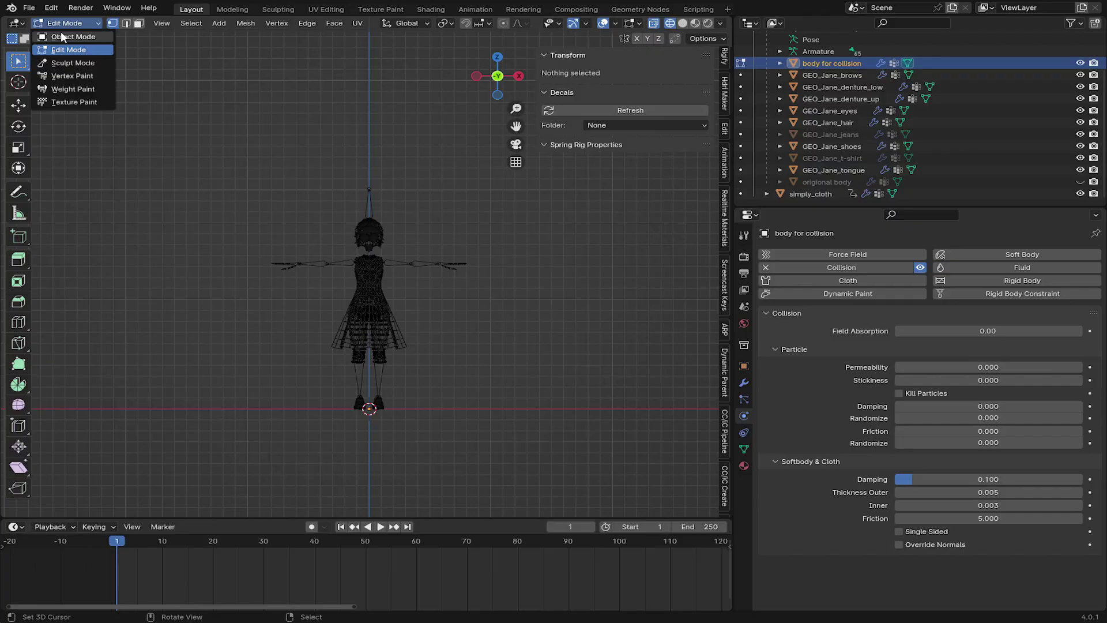
left_click(73, 37)
left_click(682, 23)
scroll(340, 256, "up", 5)
Play the cloth animation around the trimmed body, orbiting to watch it
middle_click_drag(340, 256, 345, 284)
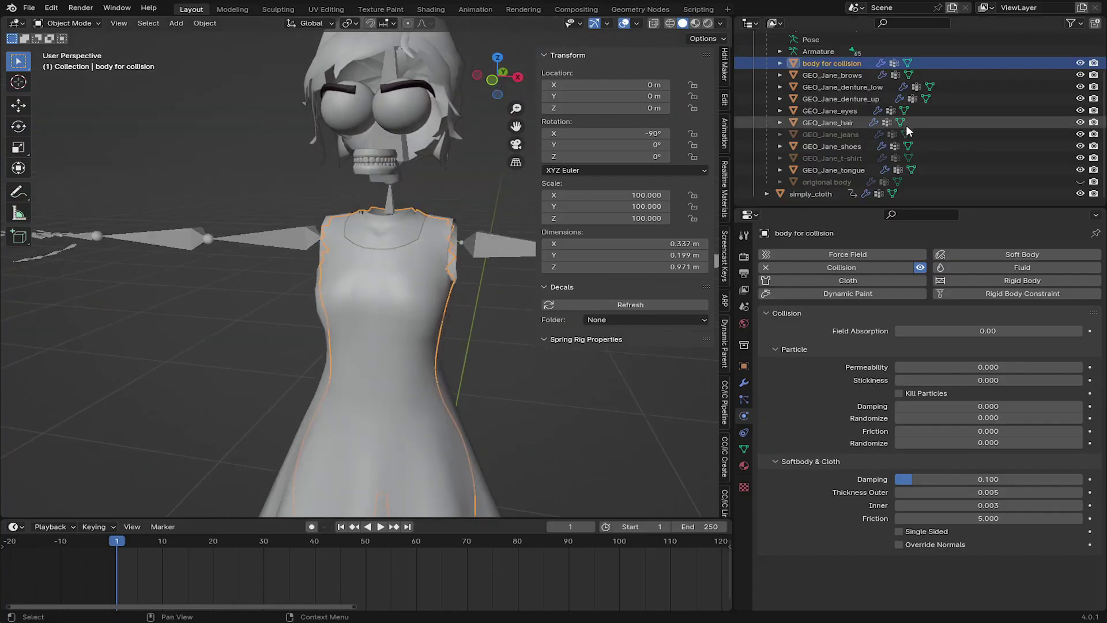
key("space")
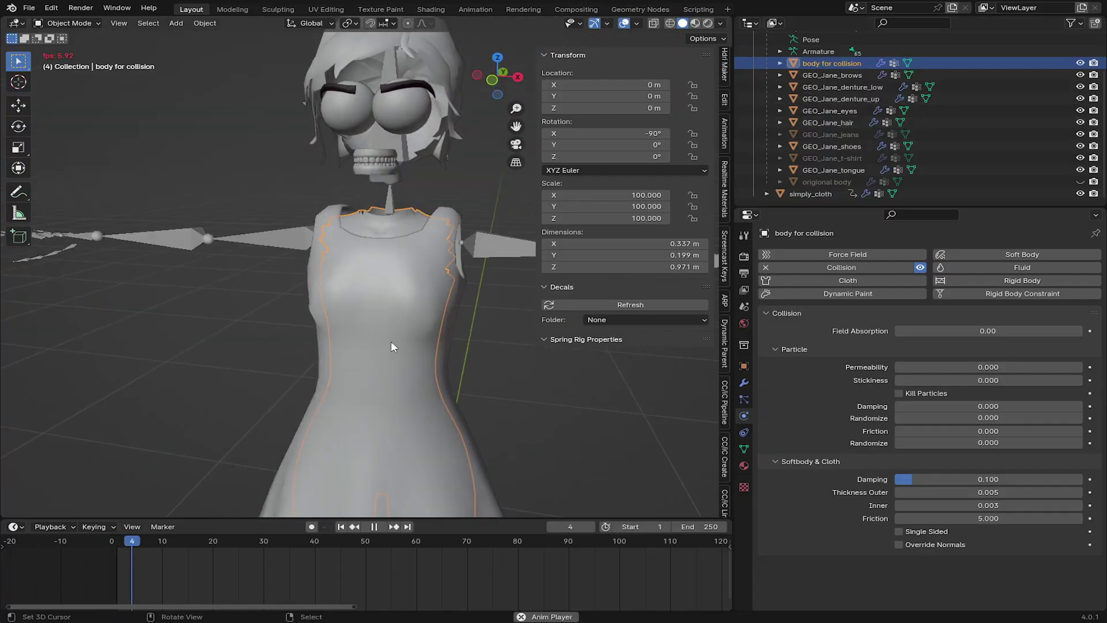
scroll(391, 346, "down", 3)
scroll(391, 340, "down", 2)
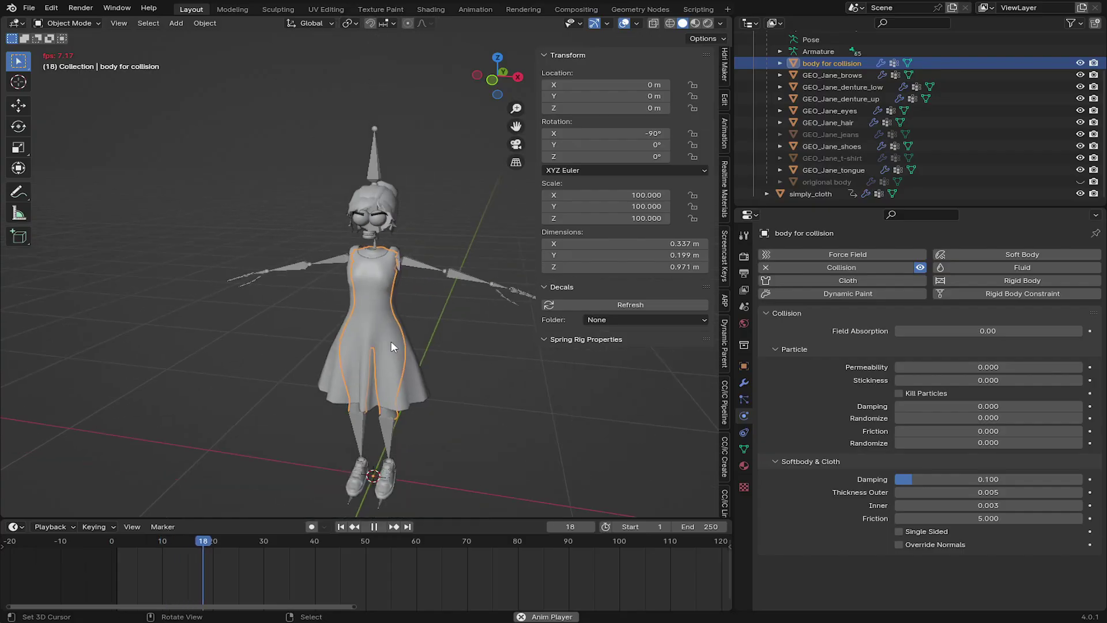
middle_click_drag(368, 333, 341, 326)
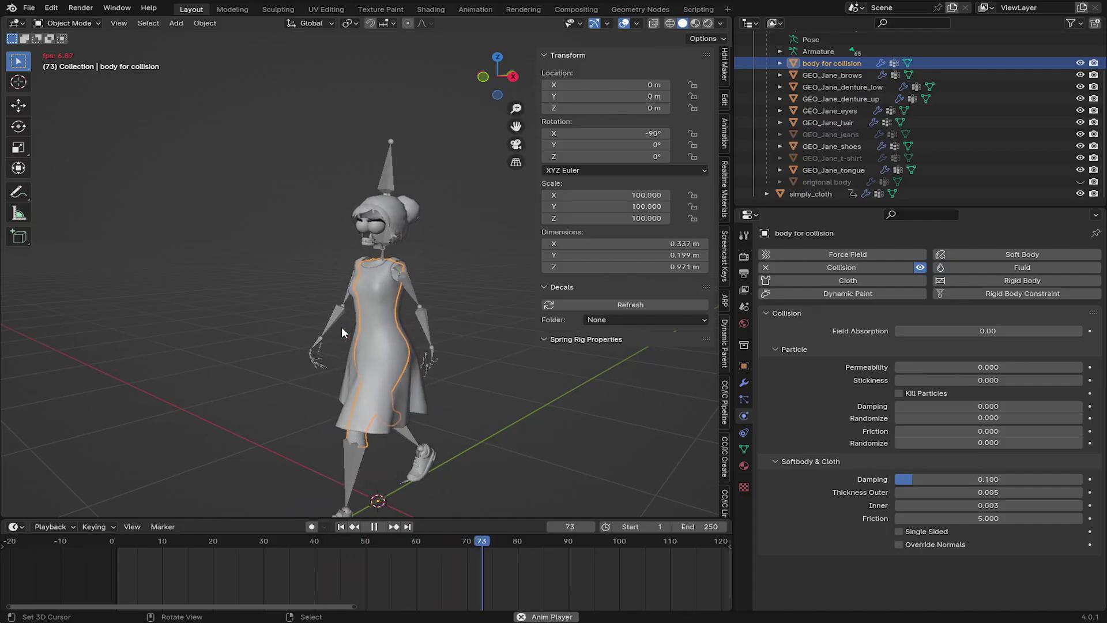
middle_click_drag(341, 326, 358, 379)
key("space")
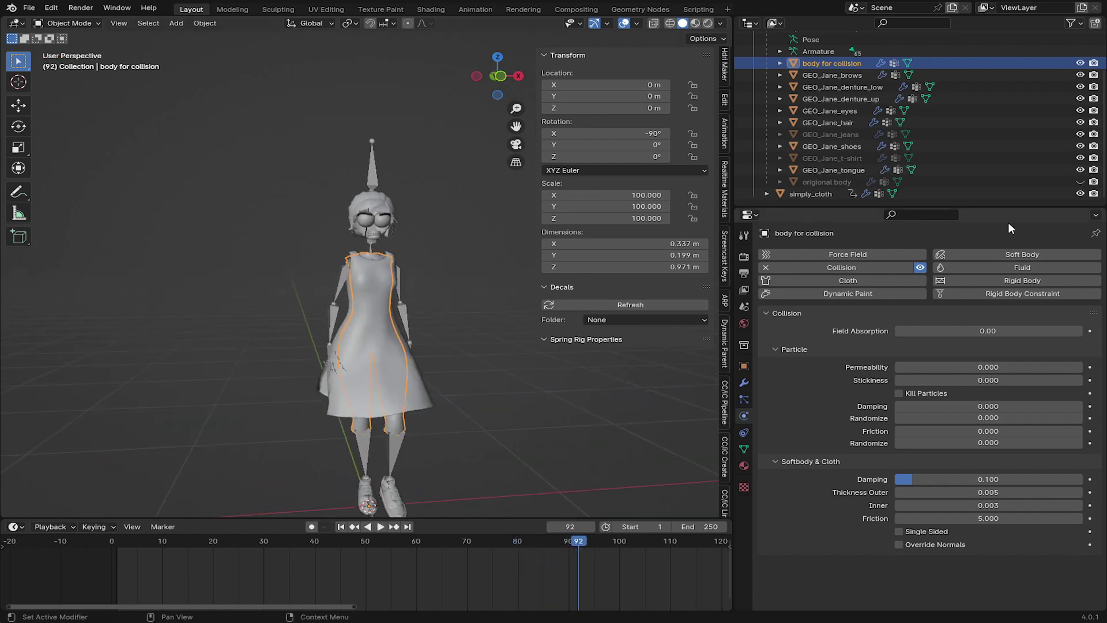
Show 'origional body', switch to Material Preview and hide viewport overlays during playback
left_click(1079, 182)
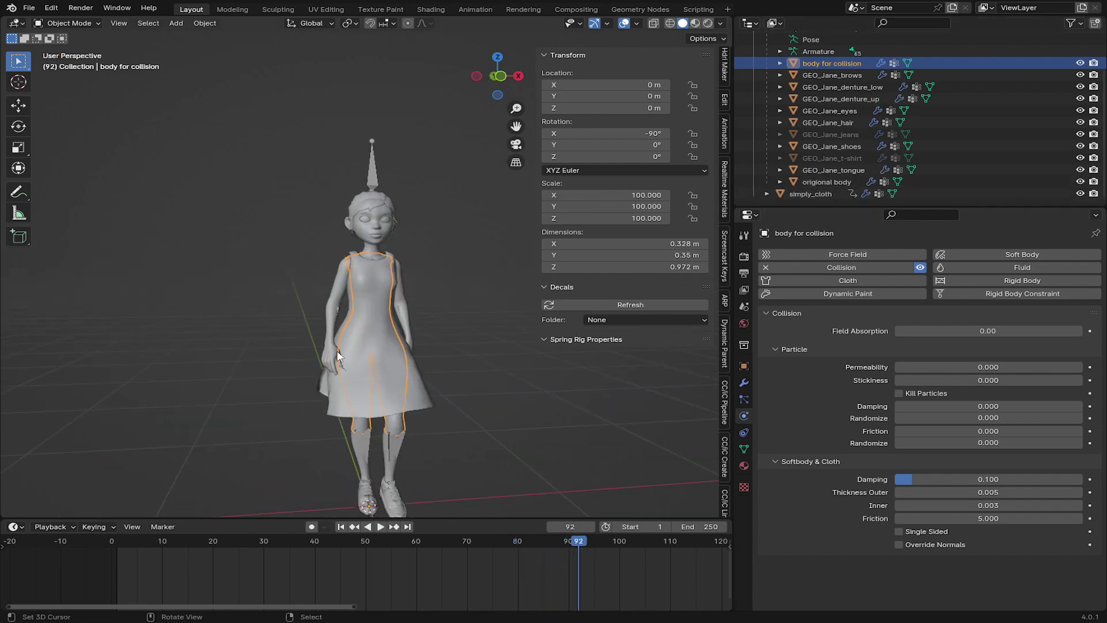
left_click(695, 23)
middle_click_drag(458, 272, 341, 275)
key("space")
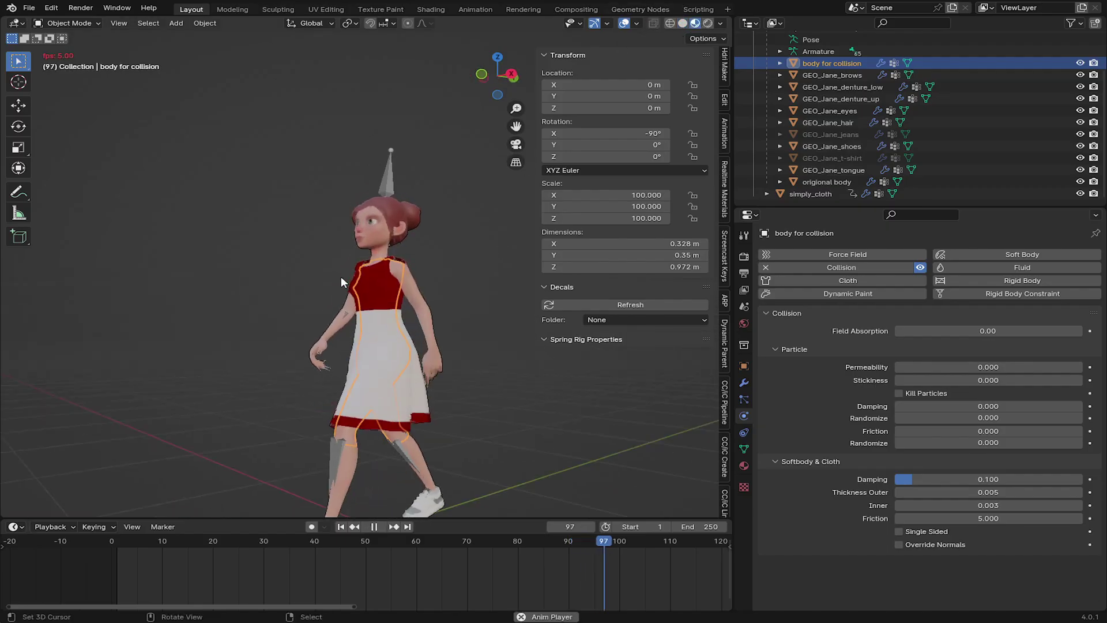
left_click(623, 24)
left_click(623, 23)
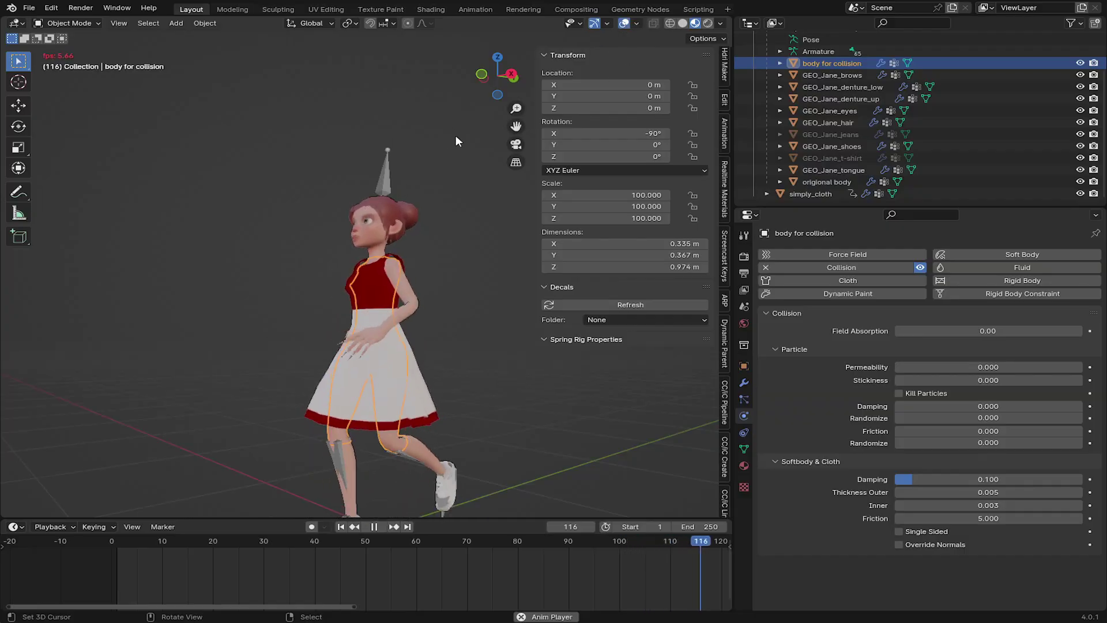
left_click(622, 24)
Replay the animation from frame 1, orbiting to a three-quarter view
middle_click_drag(91, 430, 143, 432)
key("space")
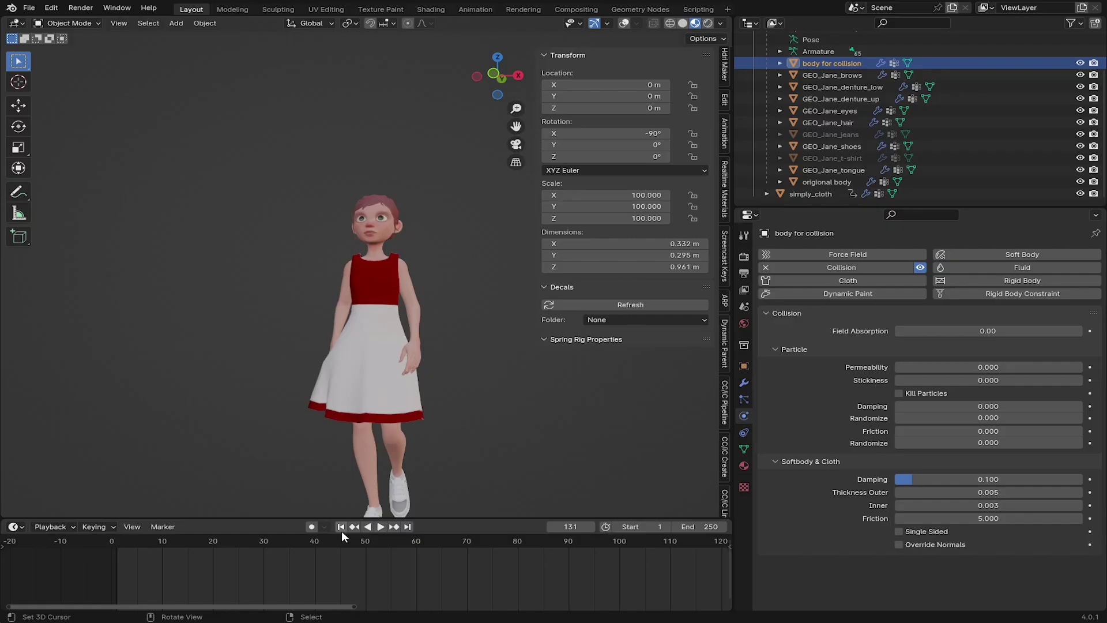
left_click(341, 527)
key("space")
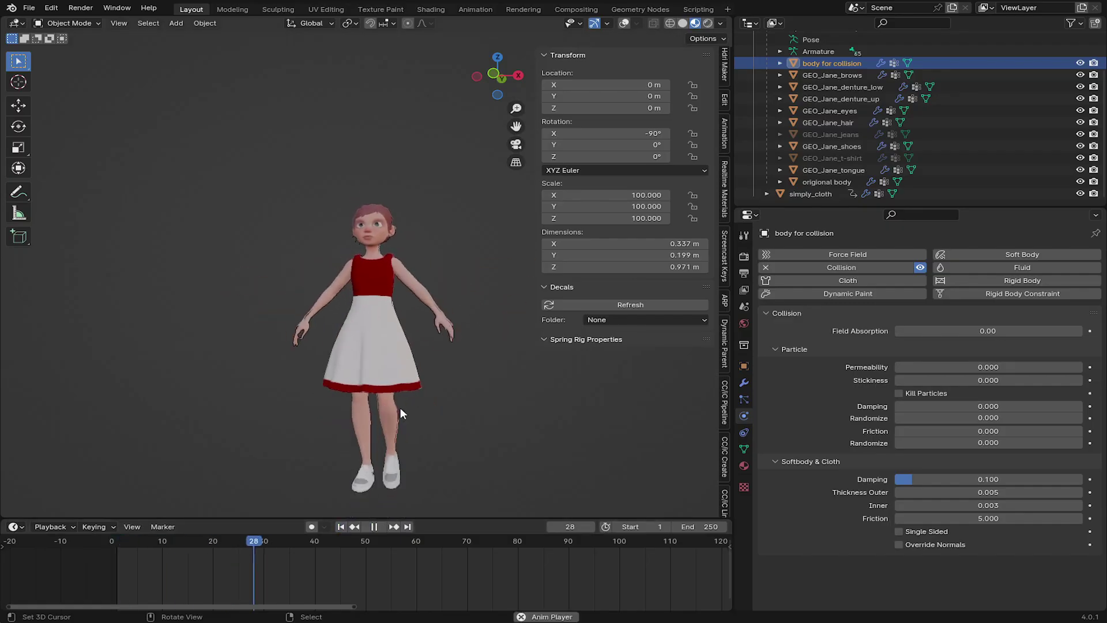
middle_click_drag(350, 393, 405, 397)
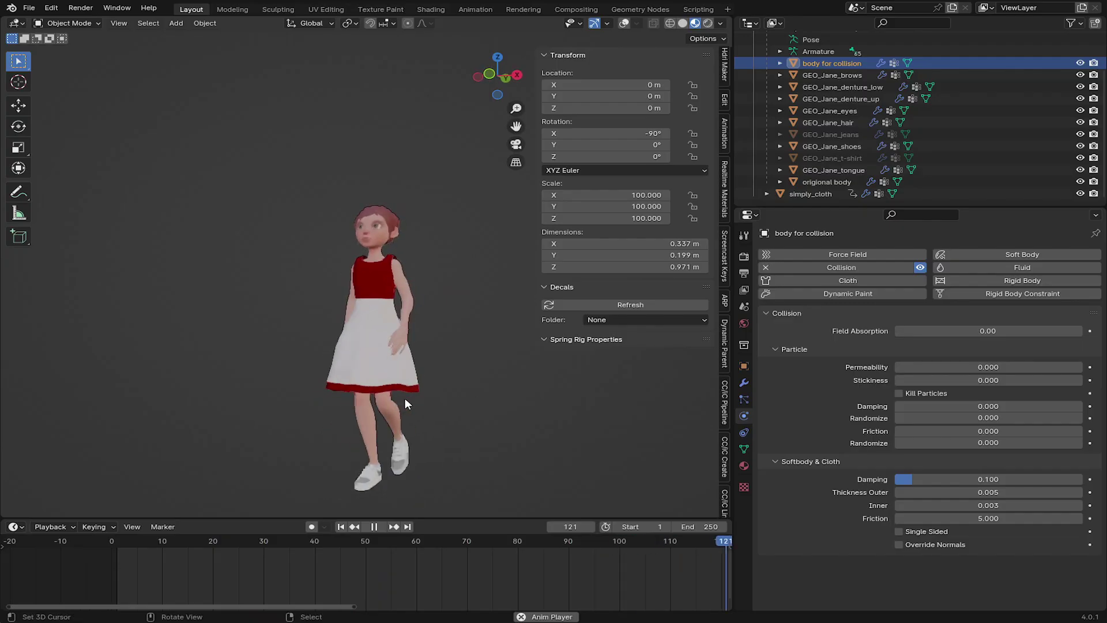
Turn overlays on, select the character's armature and set the current frame to 119
left_click(340, 526)
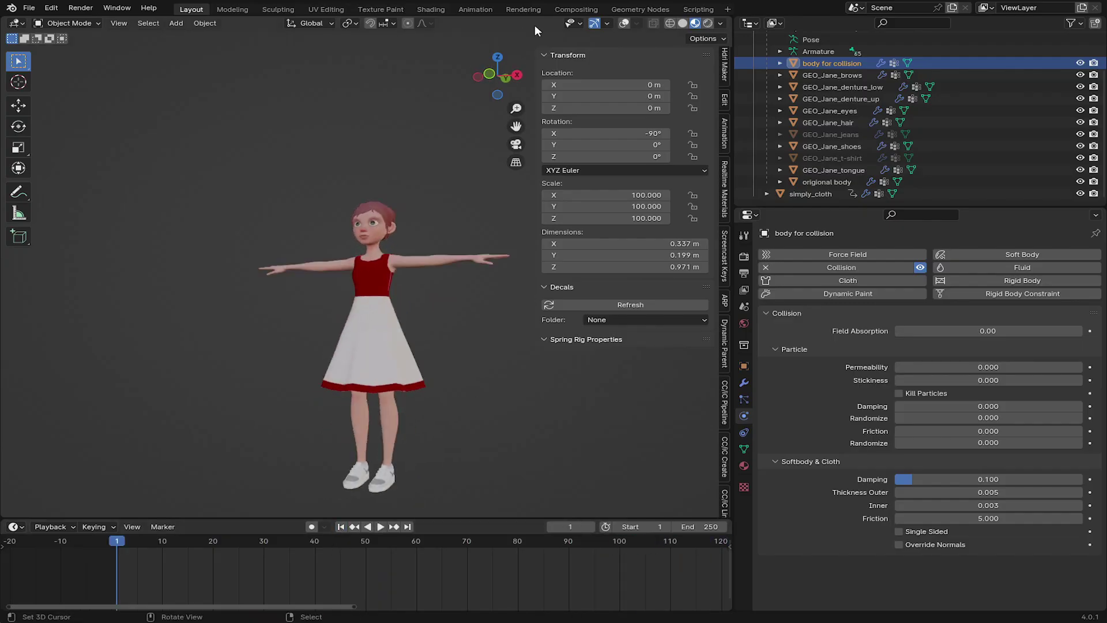
left_click(628, 24)
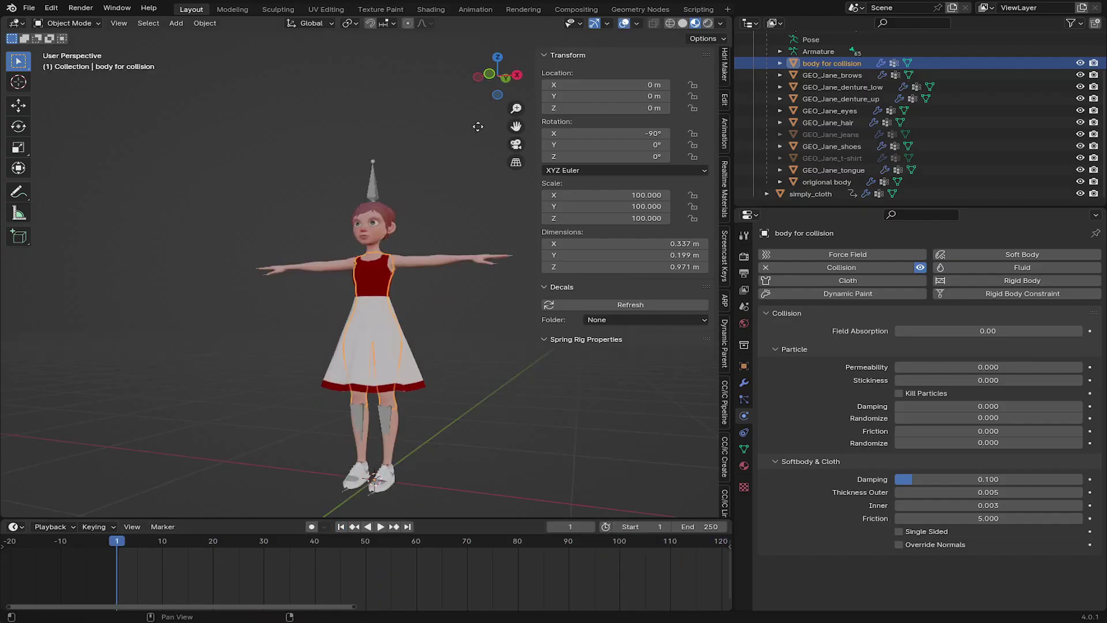
left_click(373, 189)
scroll(245, 553, "down", 3)
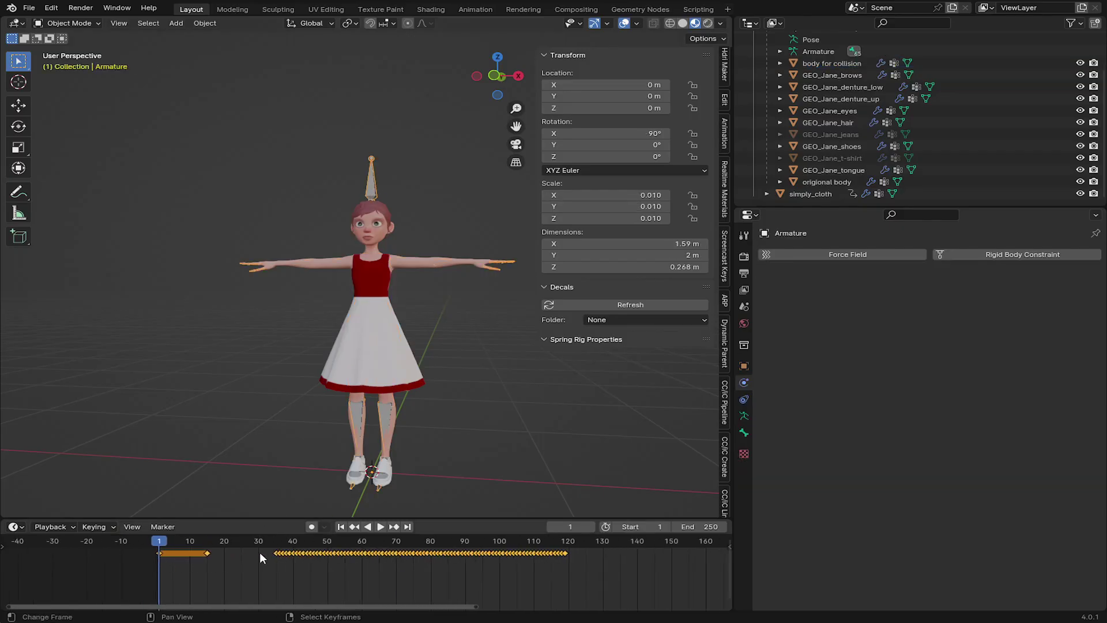
key("Home")
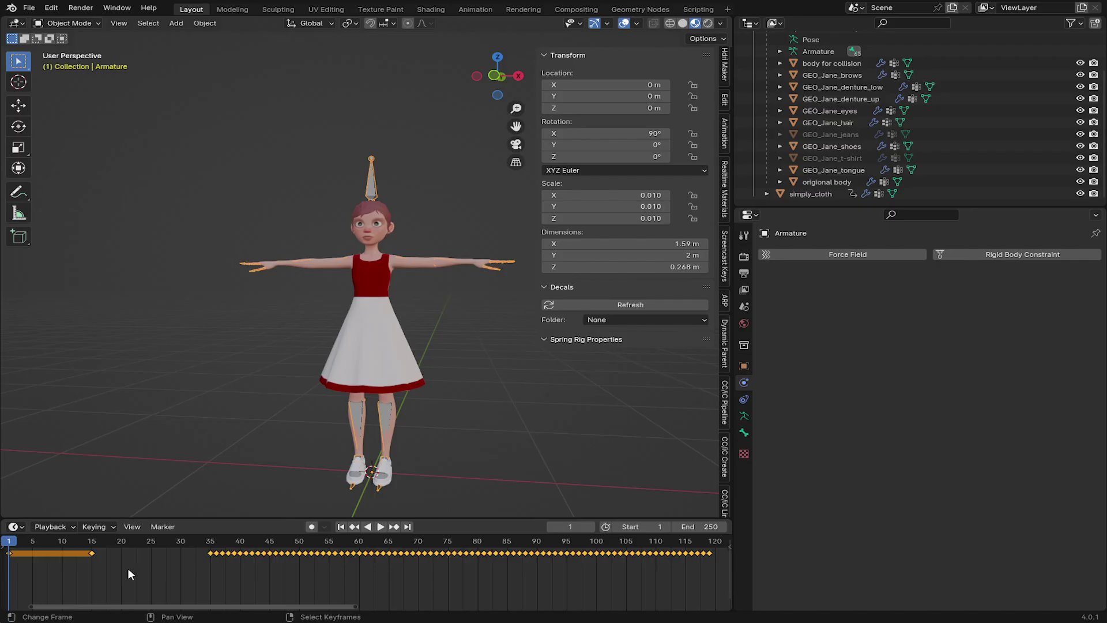
scroll(300, 568, "down", 5)
middle_click_drag(404, 562, 169, 555)
left_click(356, 558)
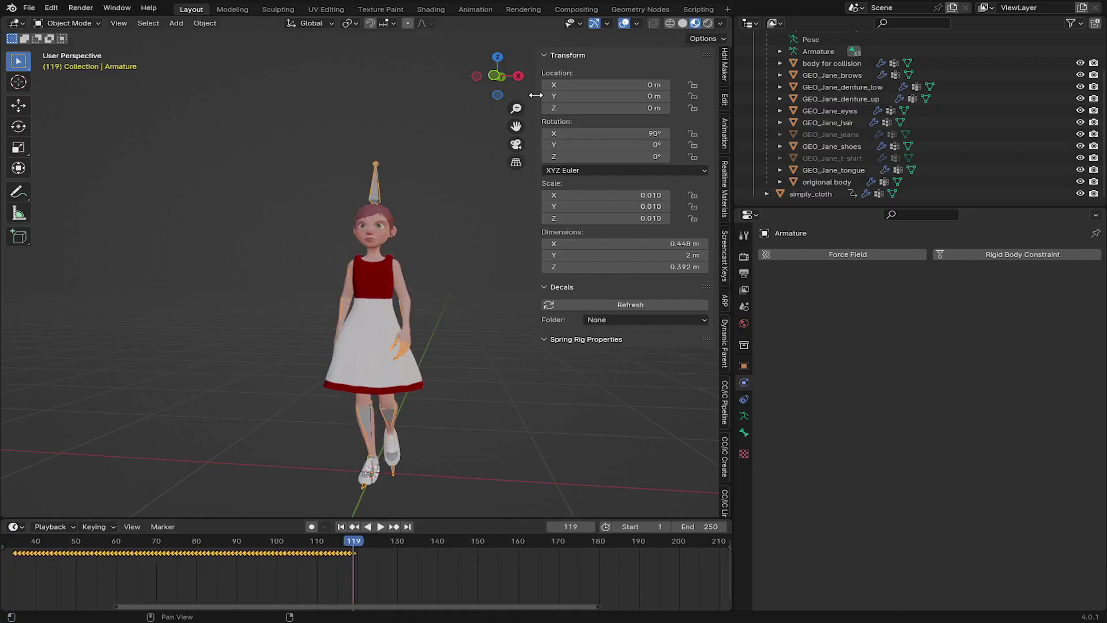
Open the FBX (.fbx) import file browser from the File menu
left_click(29, 8)
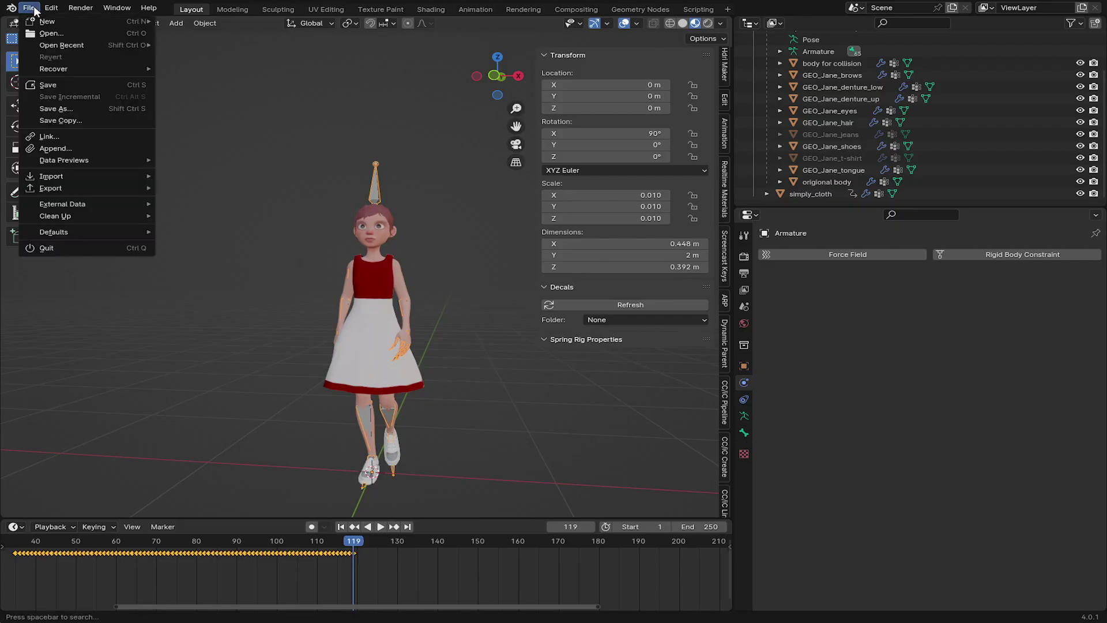
mouse_move(46, 176)
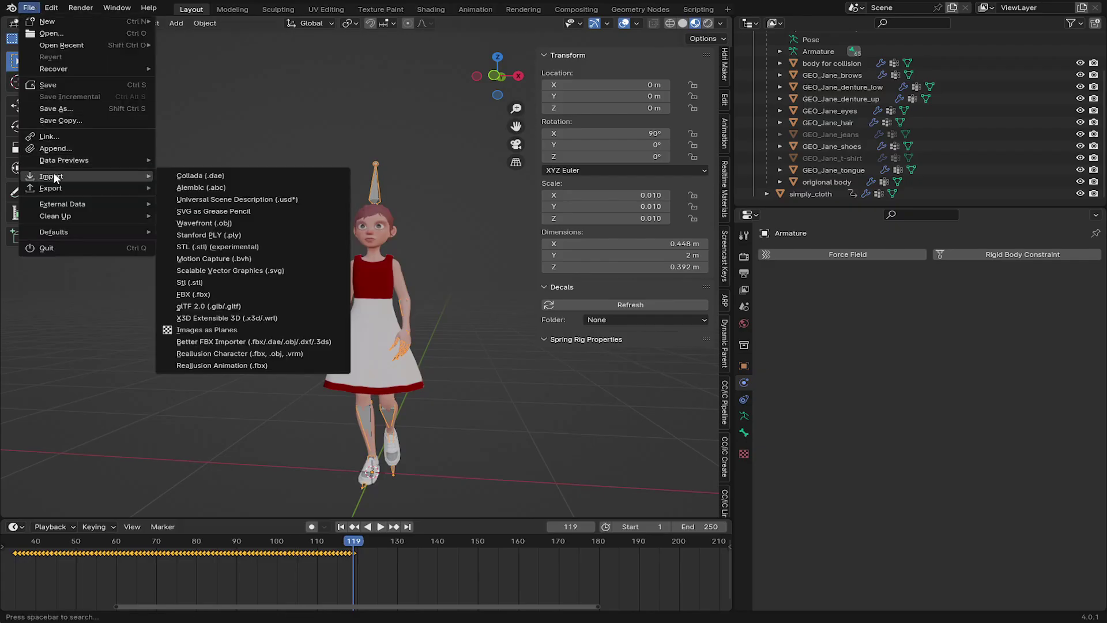
left_click(226, 291)
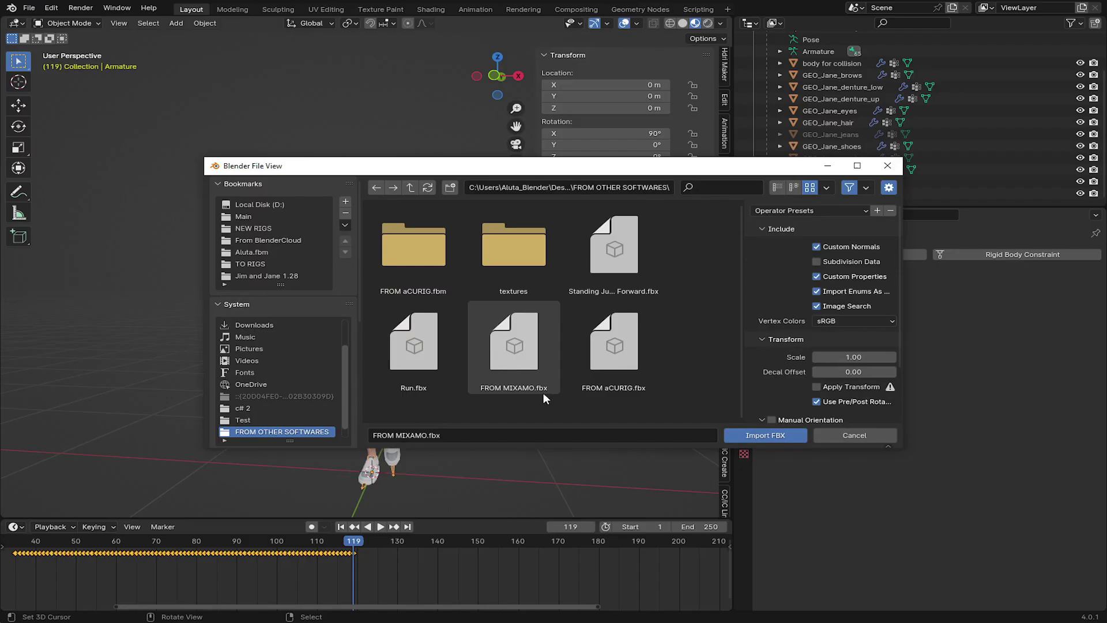
Import Run.fbx and scrub its animation from frame 1 to frame 22
double_click(416, 352)
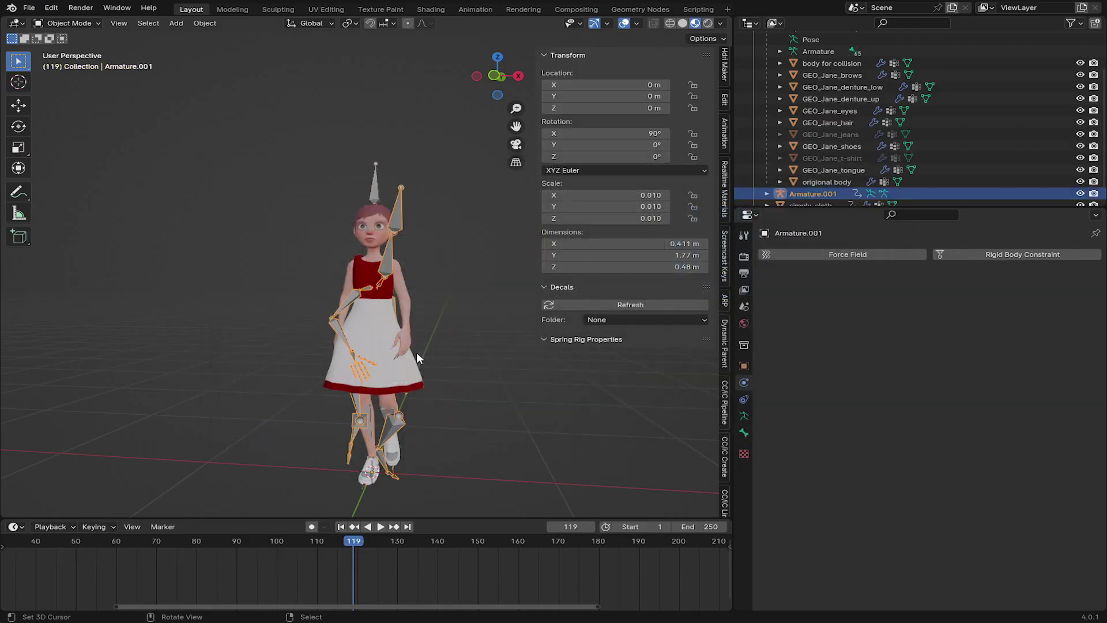
scroll(349, 552, "down", 2)
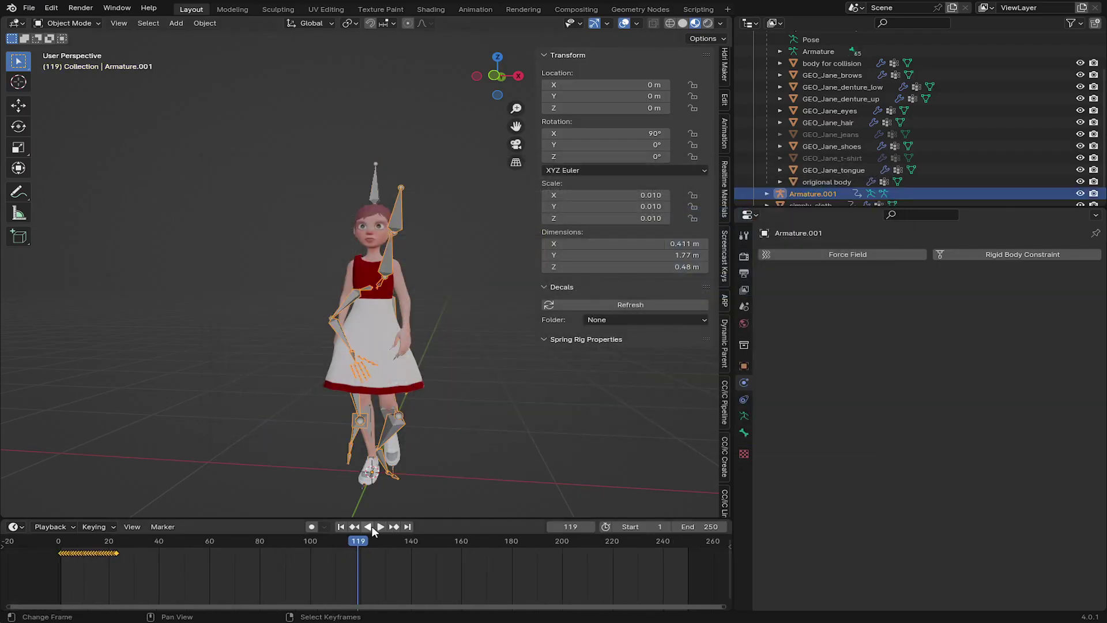
left_click(341, 527)
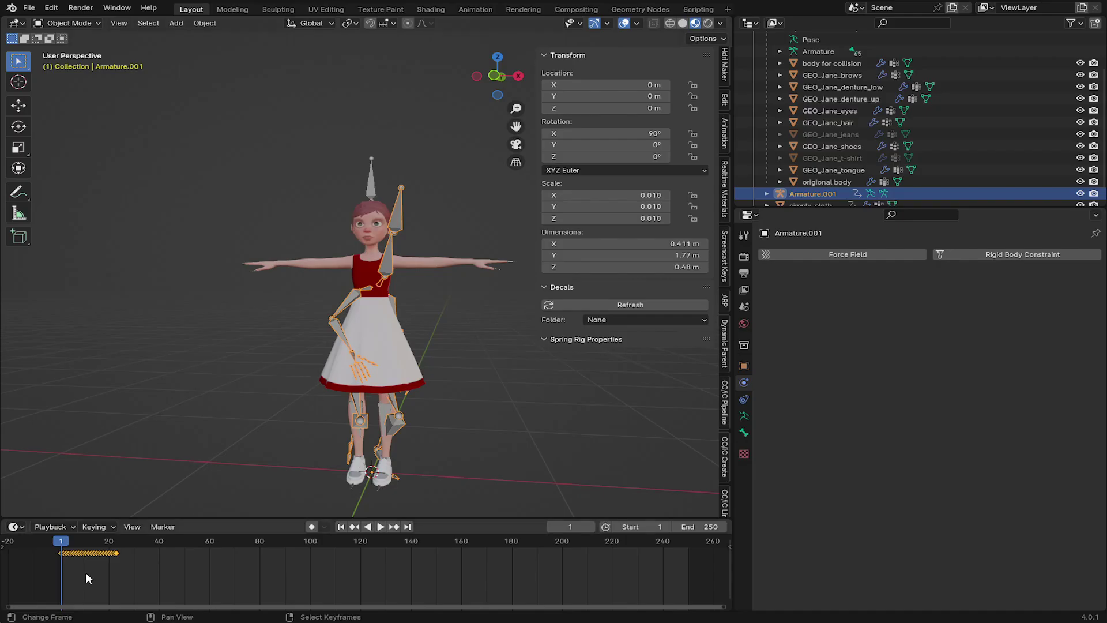
left_click_drag(85, 572, 114, 561)
scroll(227, 562, "up", 2)
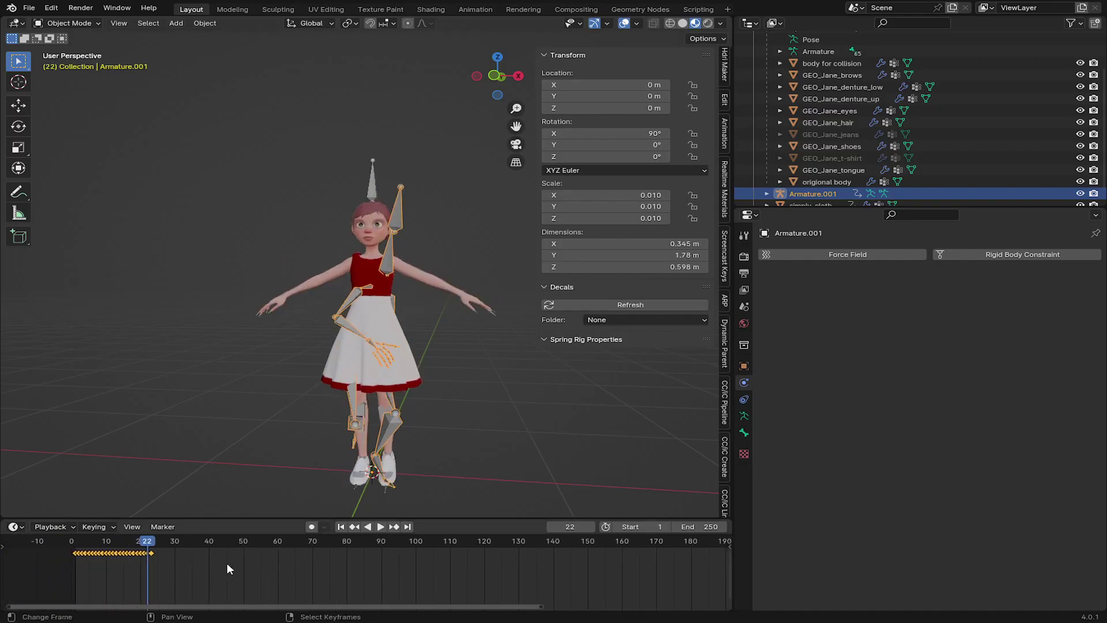
In Pose Mode, duplicate the run keyframes and place the copies after the originals
left_click(72, 24)
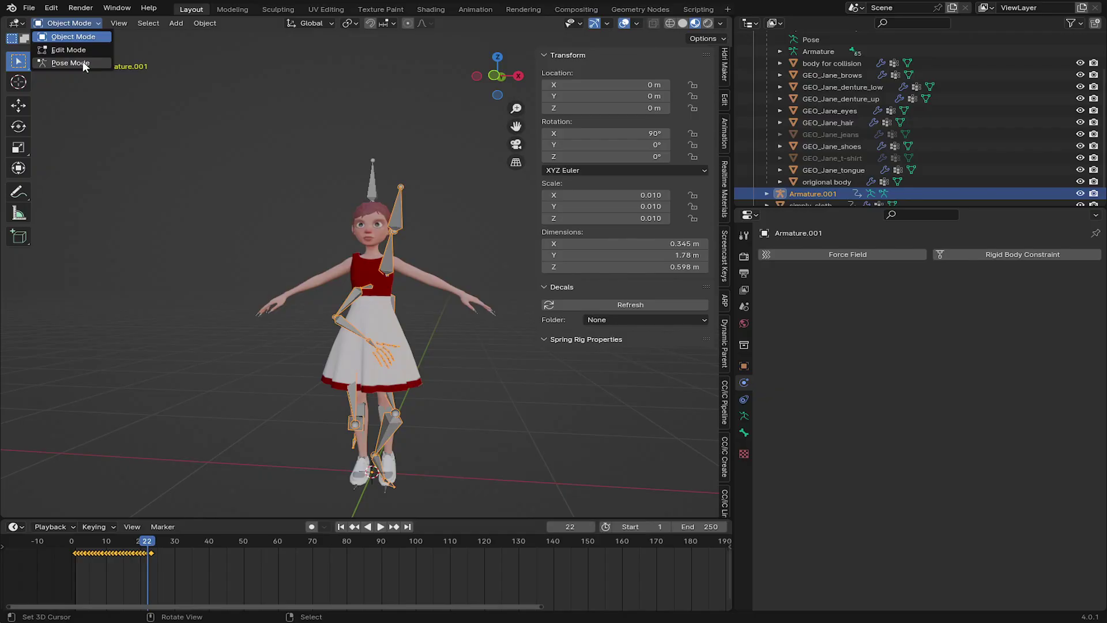
left_click(82, 61)
scroll(168, 562, "up", 1)
middle_click_drag(167, 560, 351, 587)
scroll(351, 587, "up", 10)
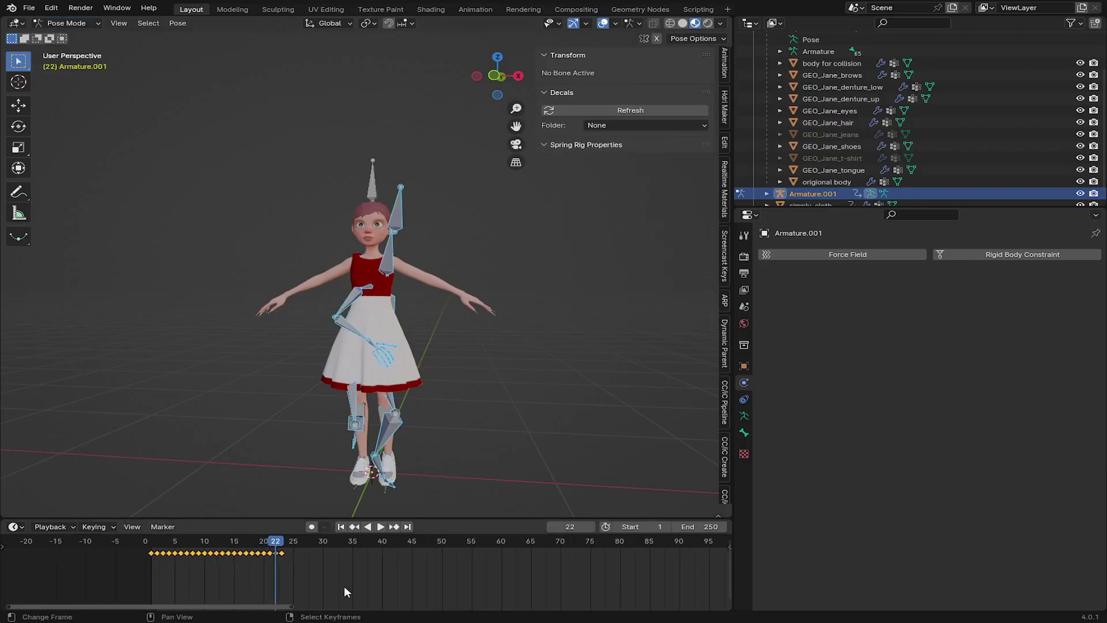
key("shift+d")
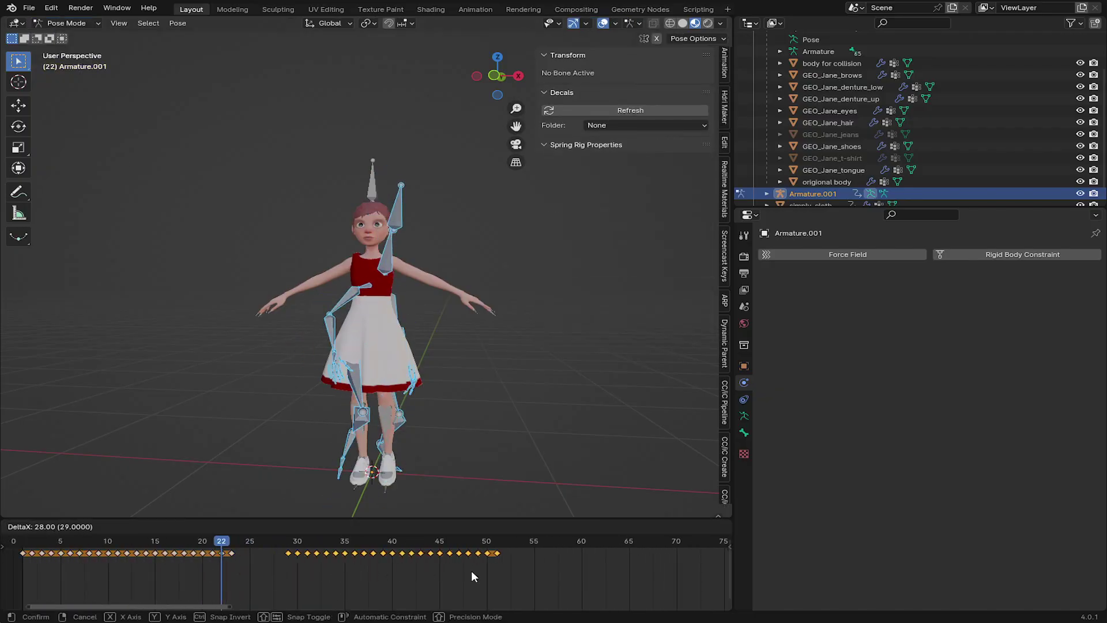
left_click(473, 574)
scroll(364, 573, "up", 5)
key("g")
left_click(191, 565)
scroll(196, 565, "down", 3)
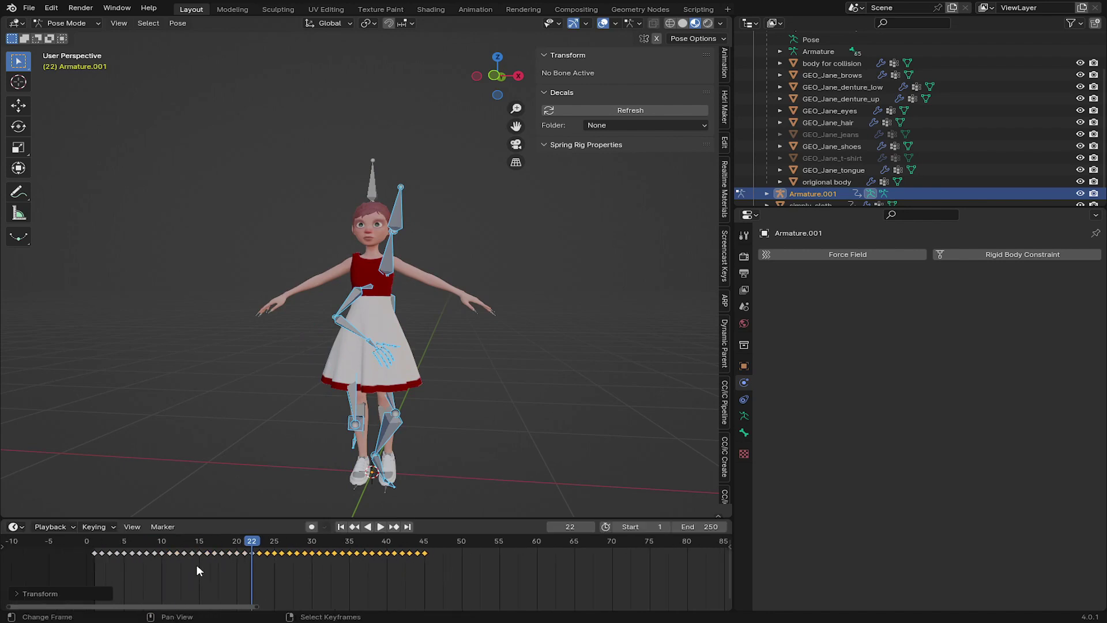
Play the extended run to frame 45, select all keys and leave Pose Mode
key("space")
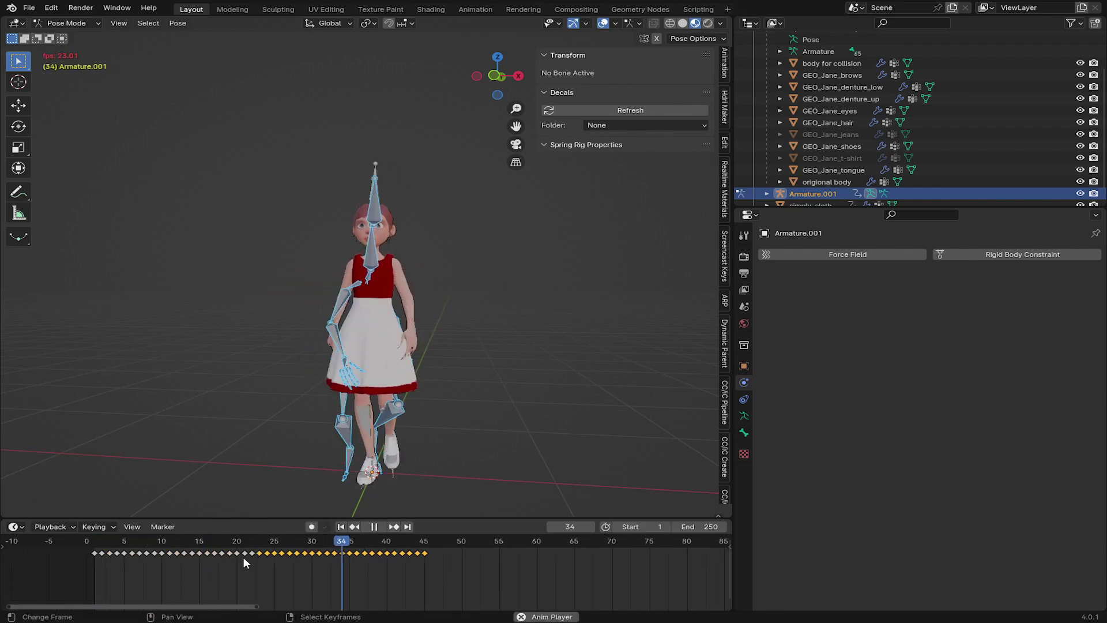
key("space")
left_click_drag(416, 567, 426, 565)
key("a")
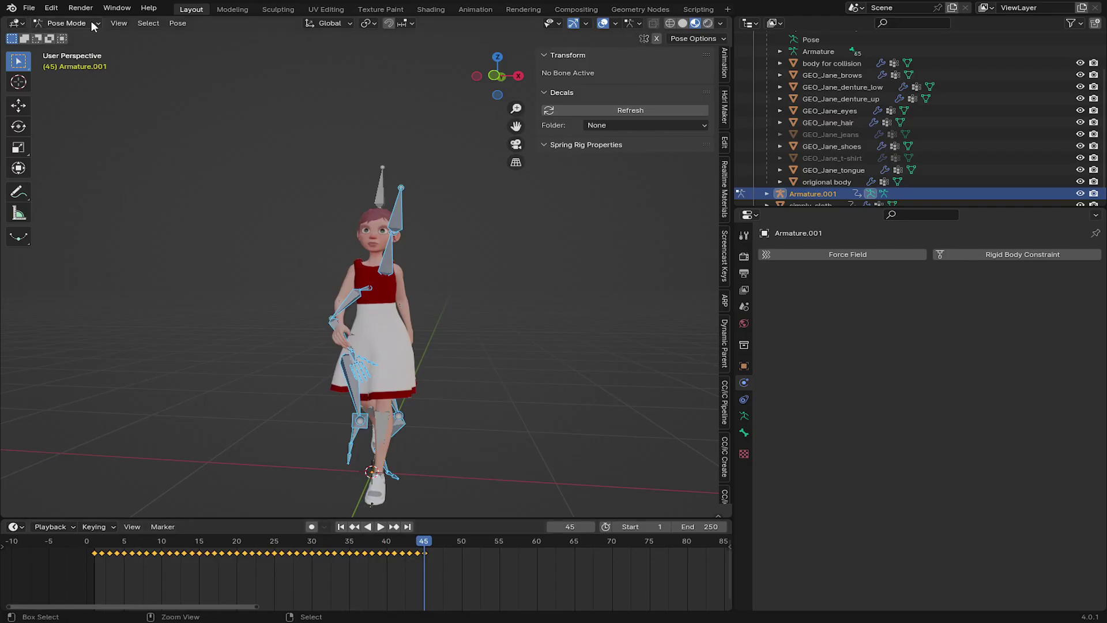
key("ctrl+Tab")
In Pose Mode, paste the run keyframes on the original armature at frame 121, then shift them to about frame 124
left_click(384, 184)
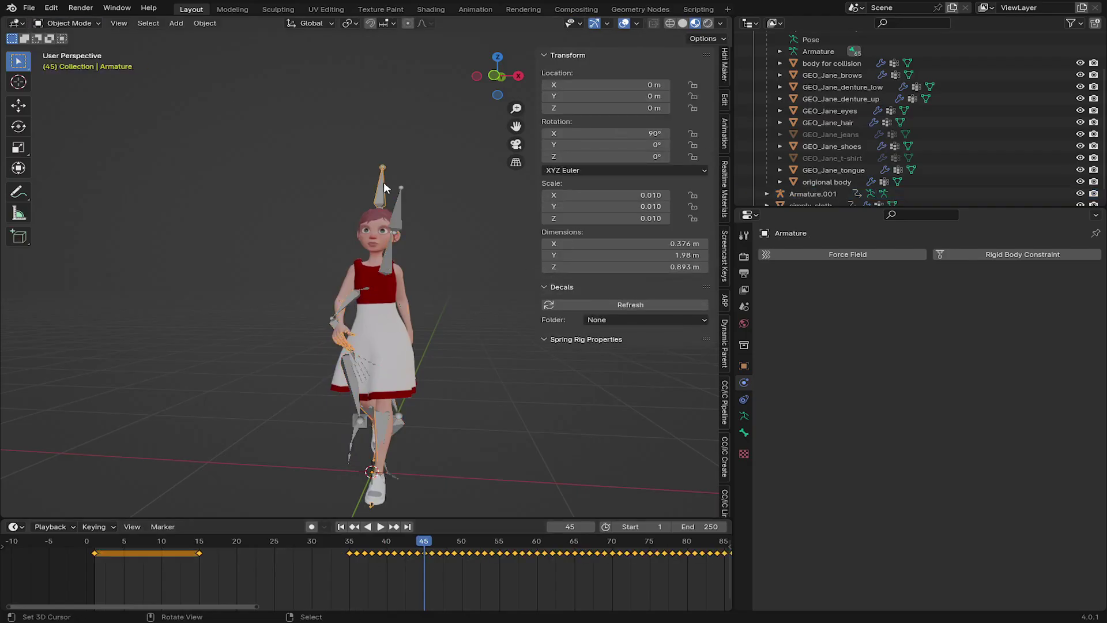
left_click(70, 24)
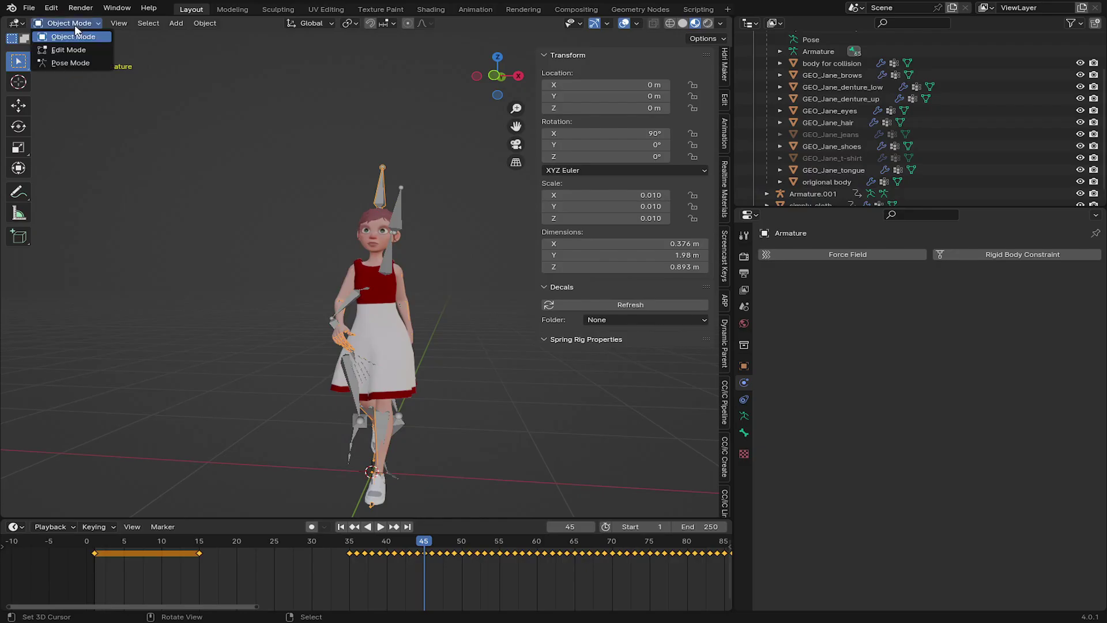
left_click(79, 59)
scroll(330, 562, "right", 10, "ctrl")
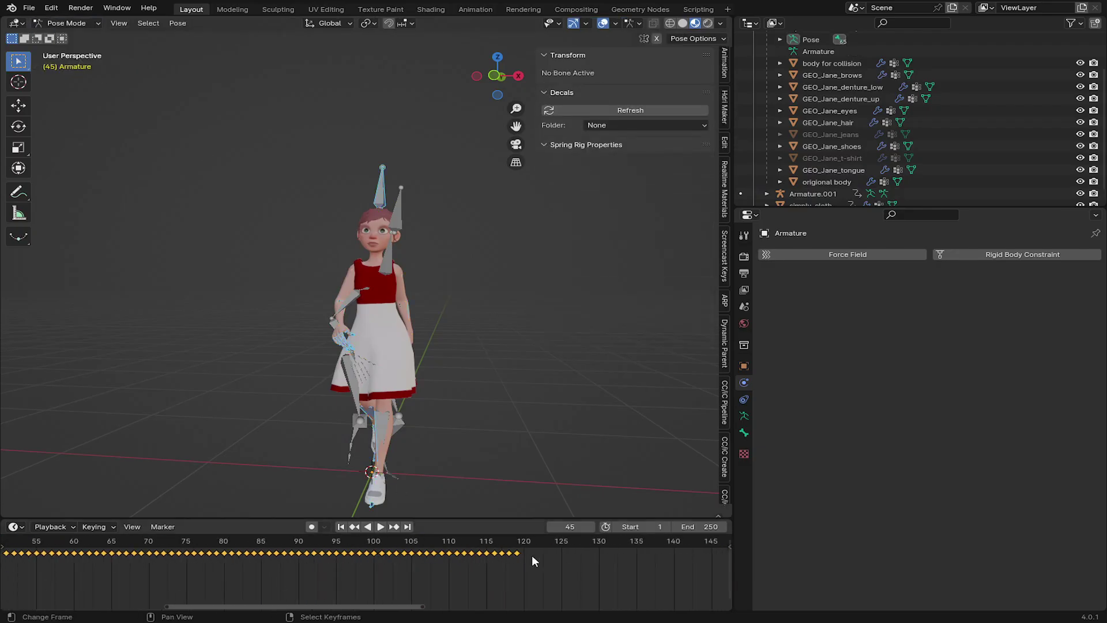
left_click(532, 555)
key("ctrl+v")
scroll(443, 574, "right", 2, "ctrl")
key("g")
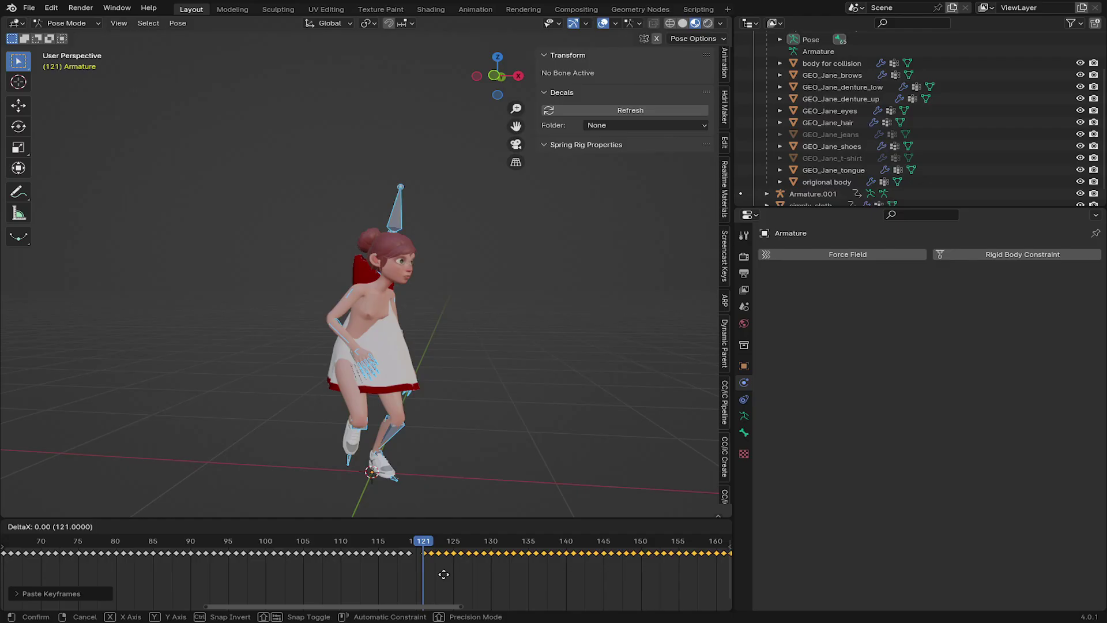
left_click(451, 573)
Play the animation from around frame 111 to check the walk-to-run transition, then stop
left_click(348, 573)
key("space")
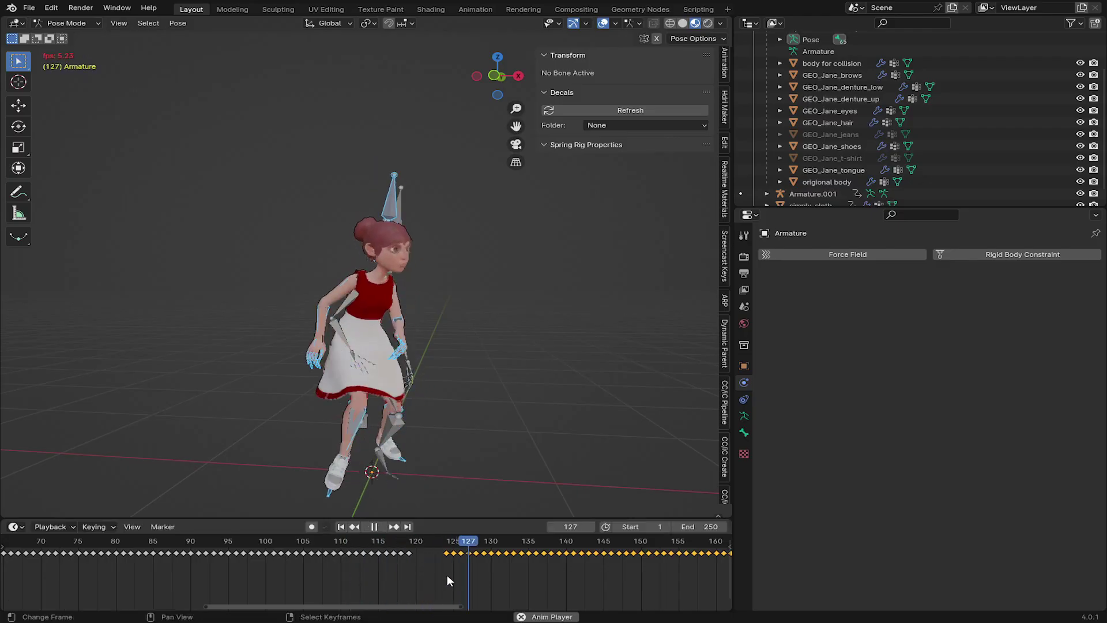
key("space")
Back in Object Mode, hide the duplicate armature Armature.001
scroll(479, 564, "down", 3)
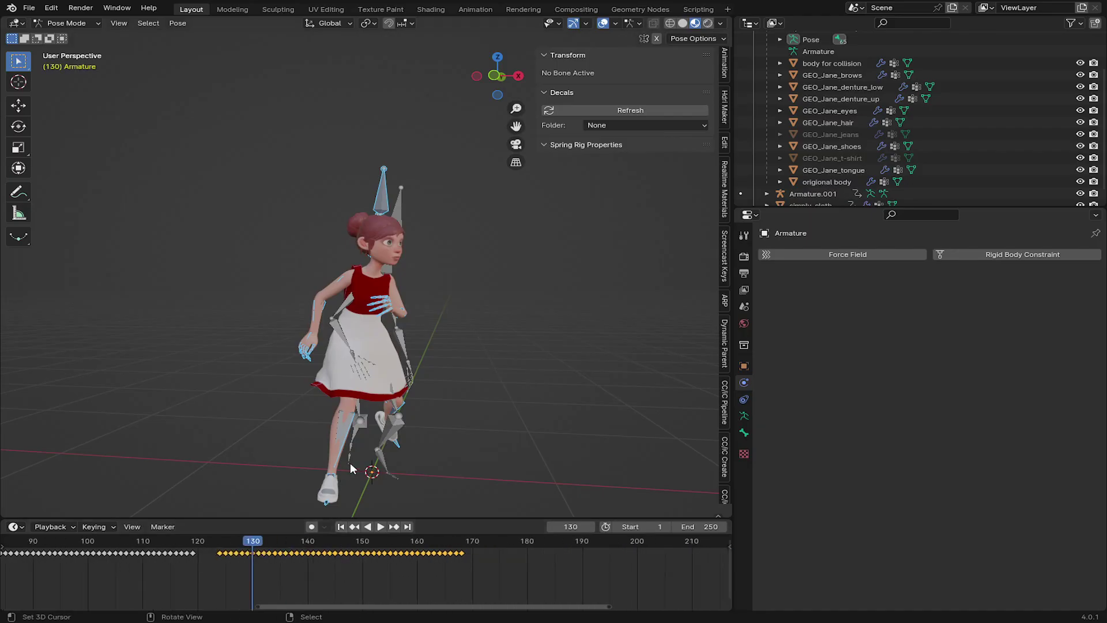
left_click(68, 24)
left_click(72, 37)
right_click(402, 205)
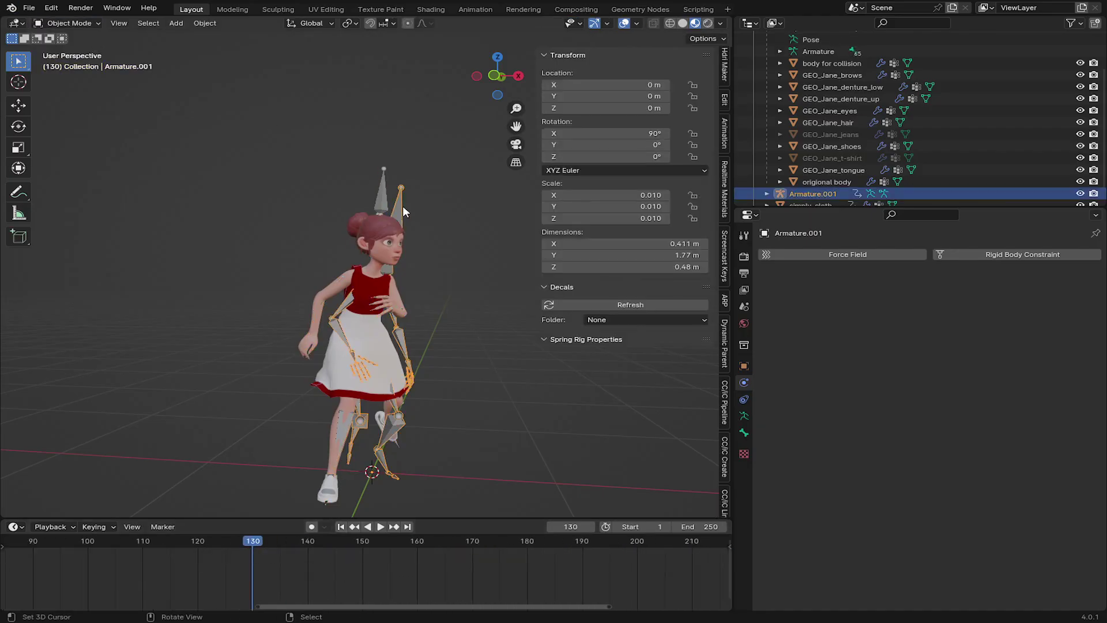
key("s")
left_click(403, 208)
key("h")
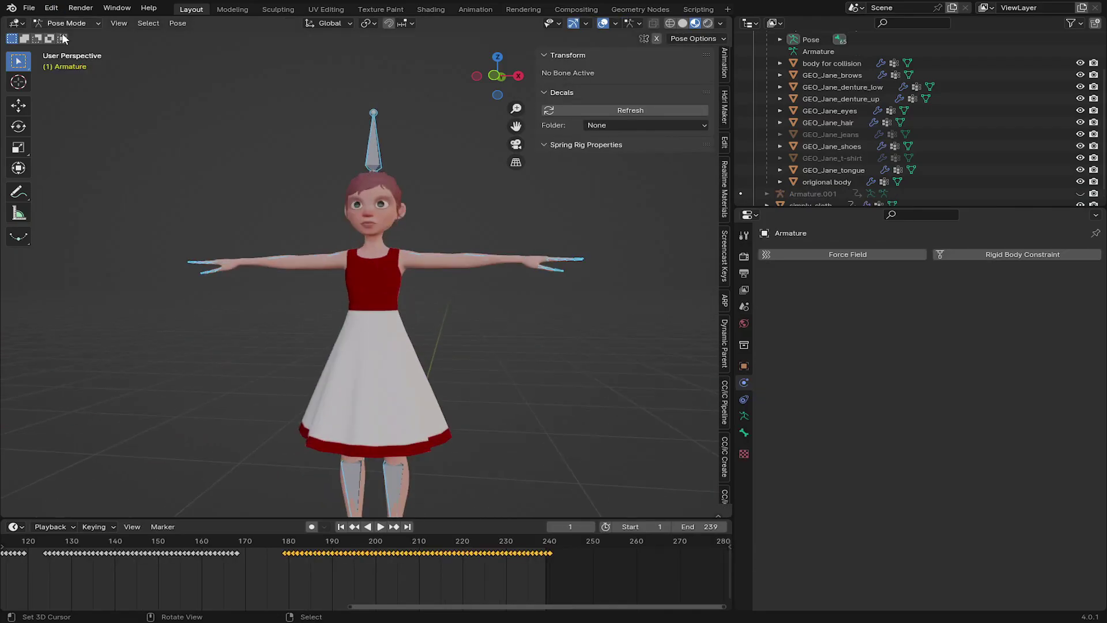
Give the simply_cloth dress quality steps 20, enable self collisions, and save the file
left_click(66, 23)
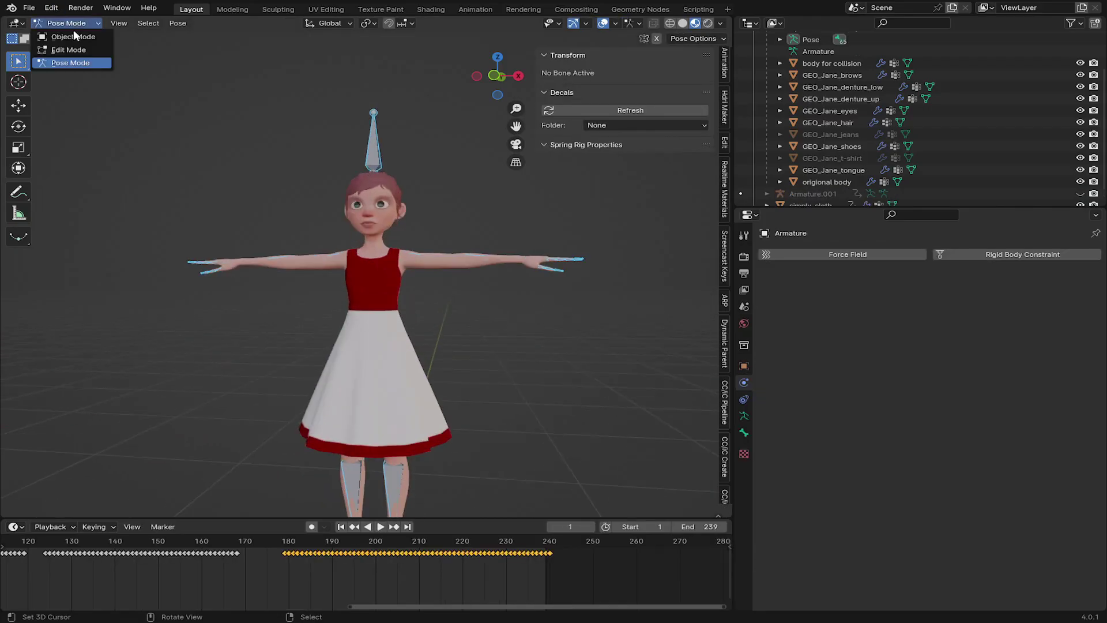
left_click(72, 33)
left_click(378, 392)
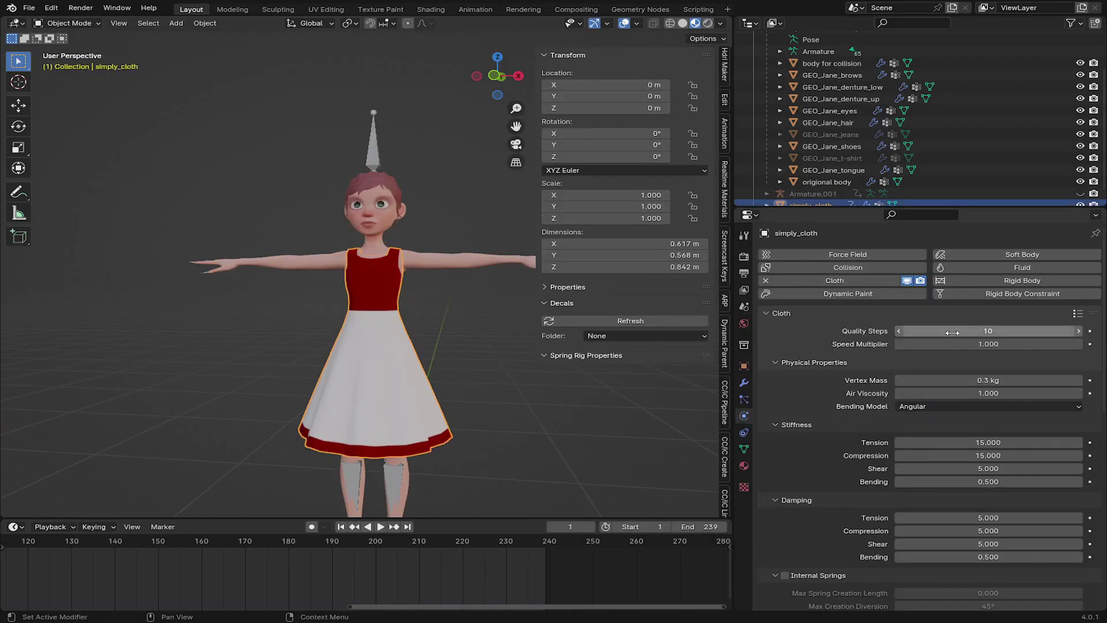
left_click(954, 331)
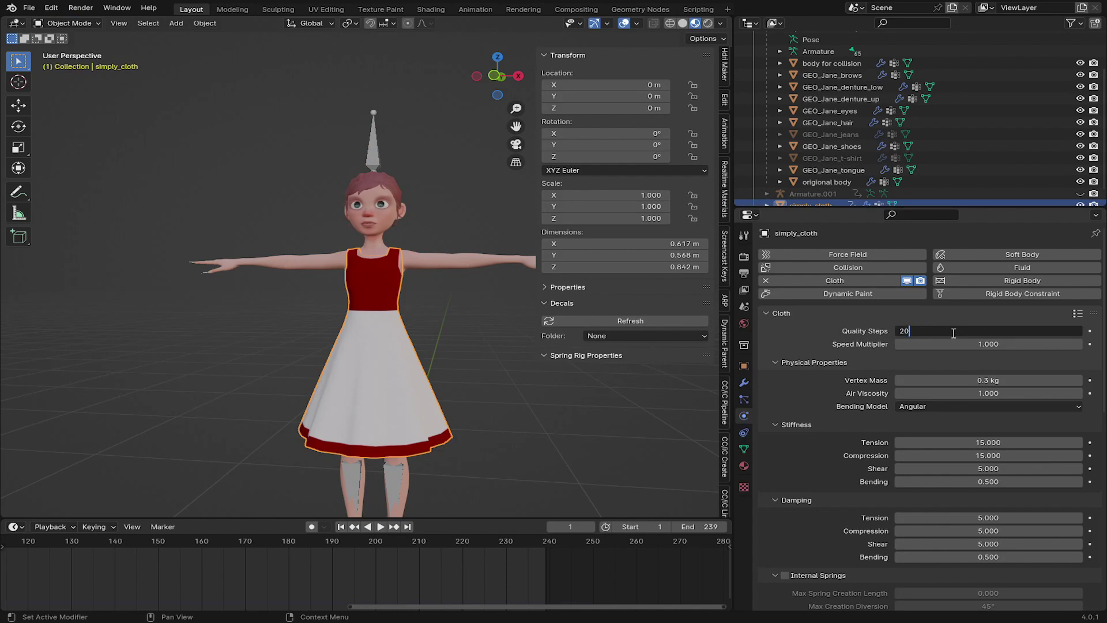
key("Return")
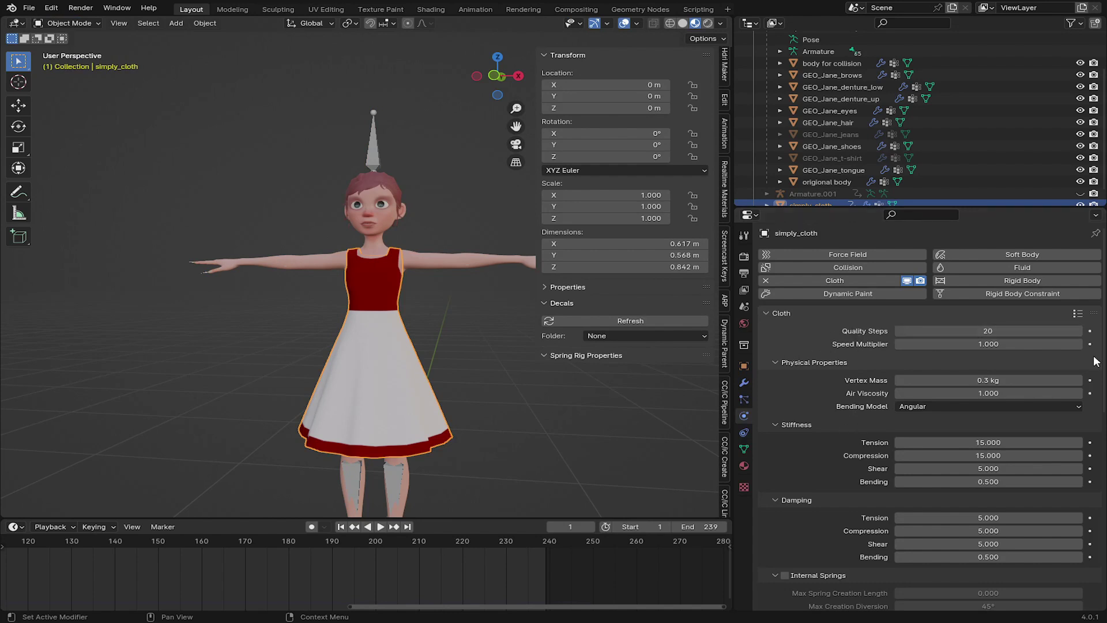
scroll(886, 452, "down", 15)
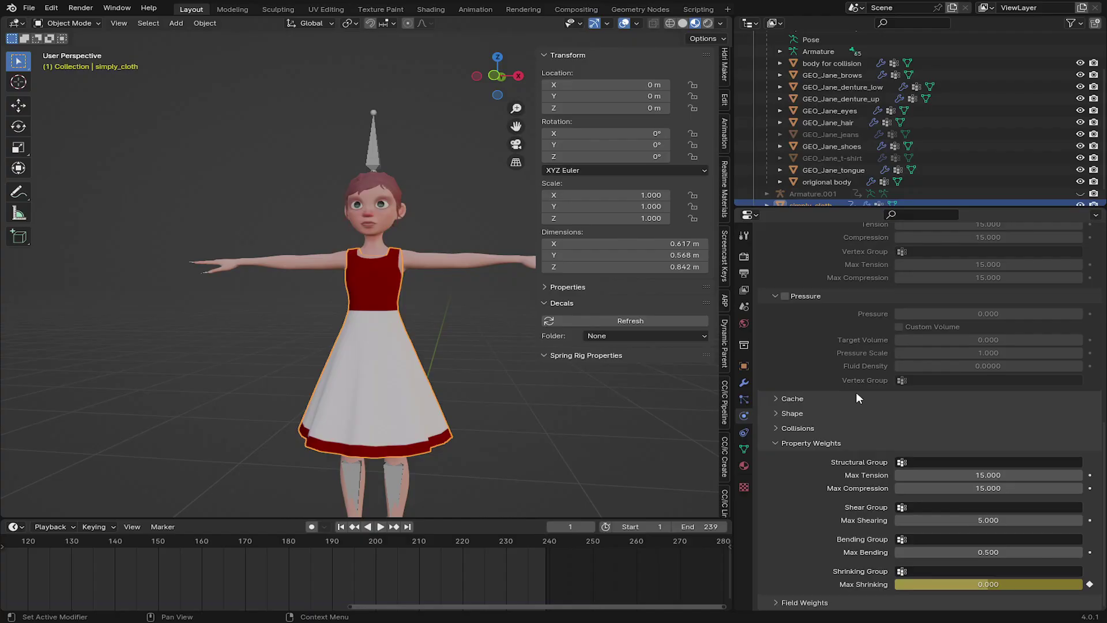
scroll(839, 458, "up", 5)
left_click(807, 545)
scroll(836, 538, "down", 6)
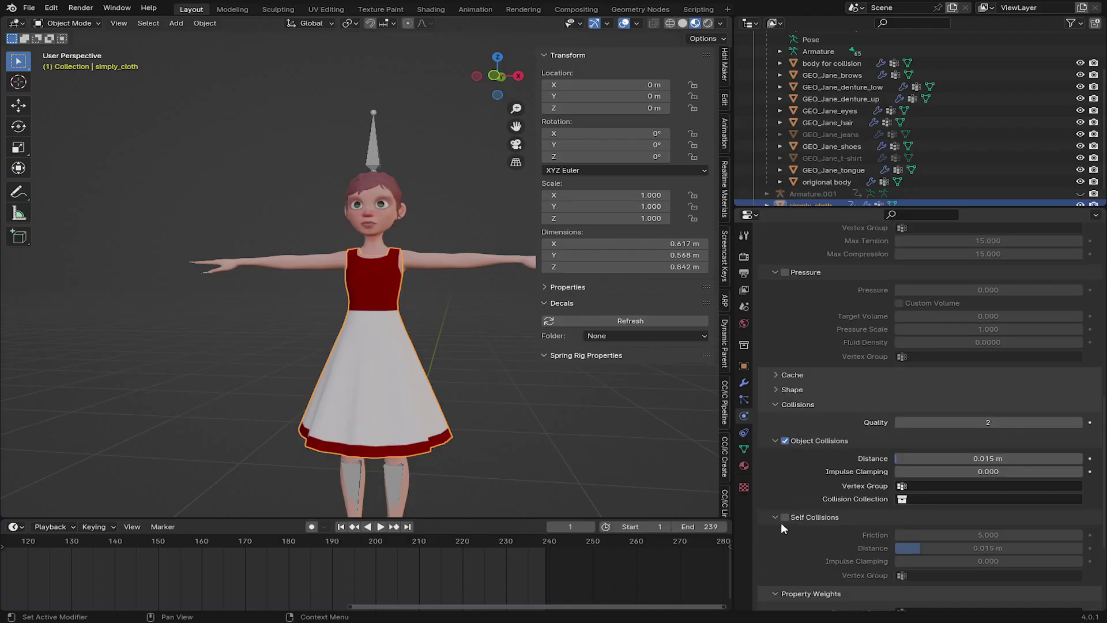
key("ctrl+s")
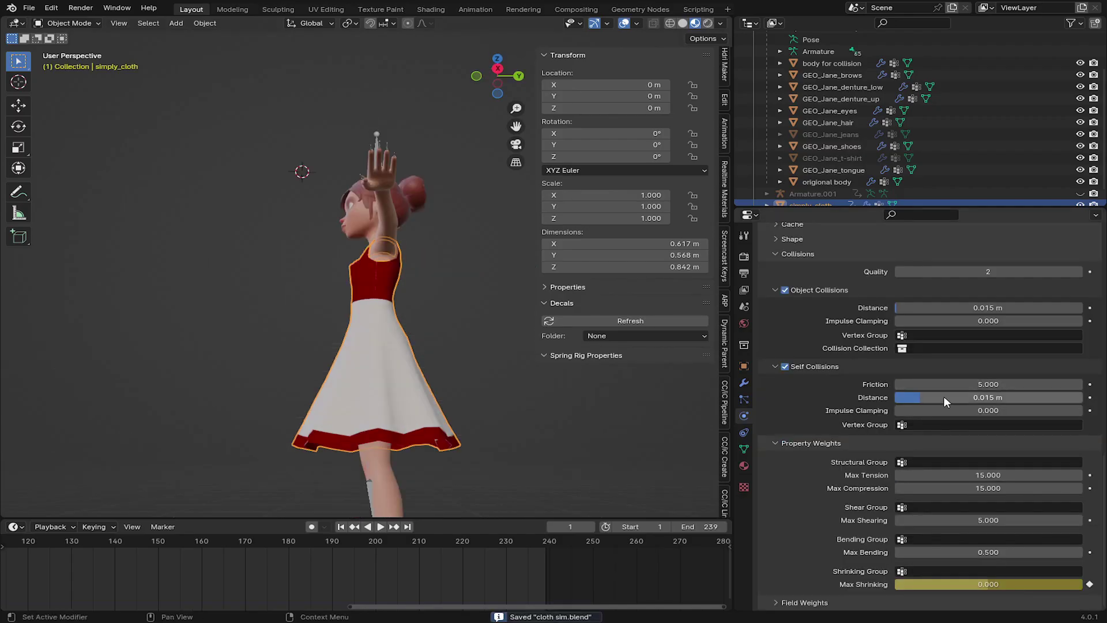
Bake all dynamics from the cloth Cache panel so all 250 frames are cached
left_click(796, 224)
scroll(894, 518, "down", 5)
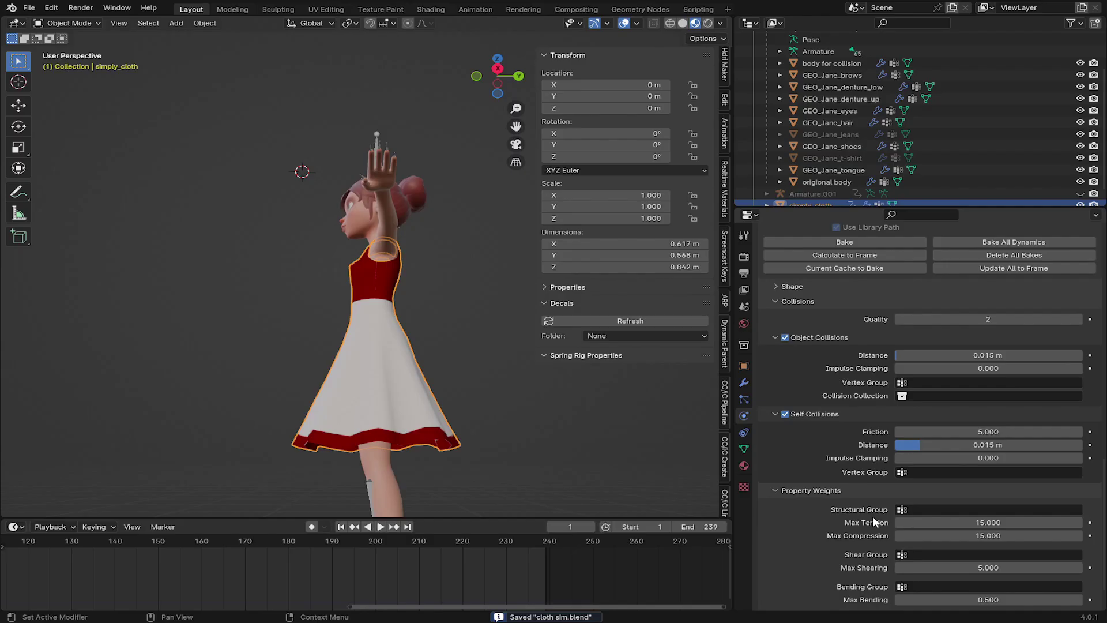
scroll(872, 516, "up", 6)
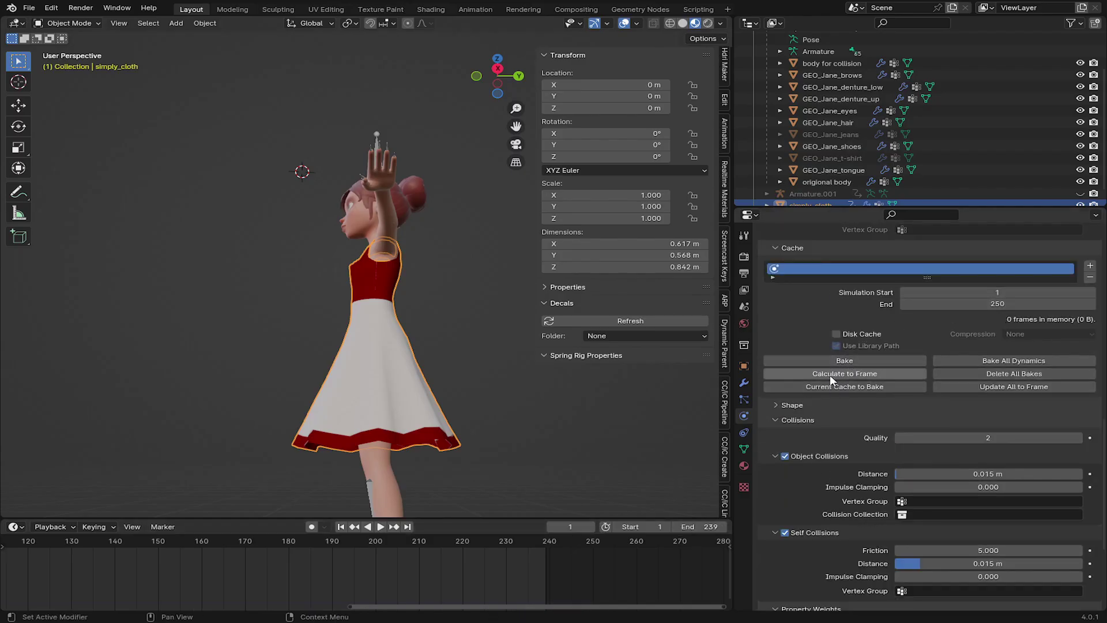
left_click(997, 362)
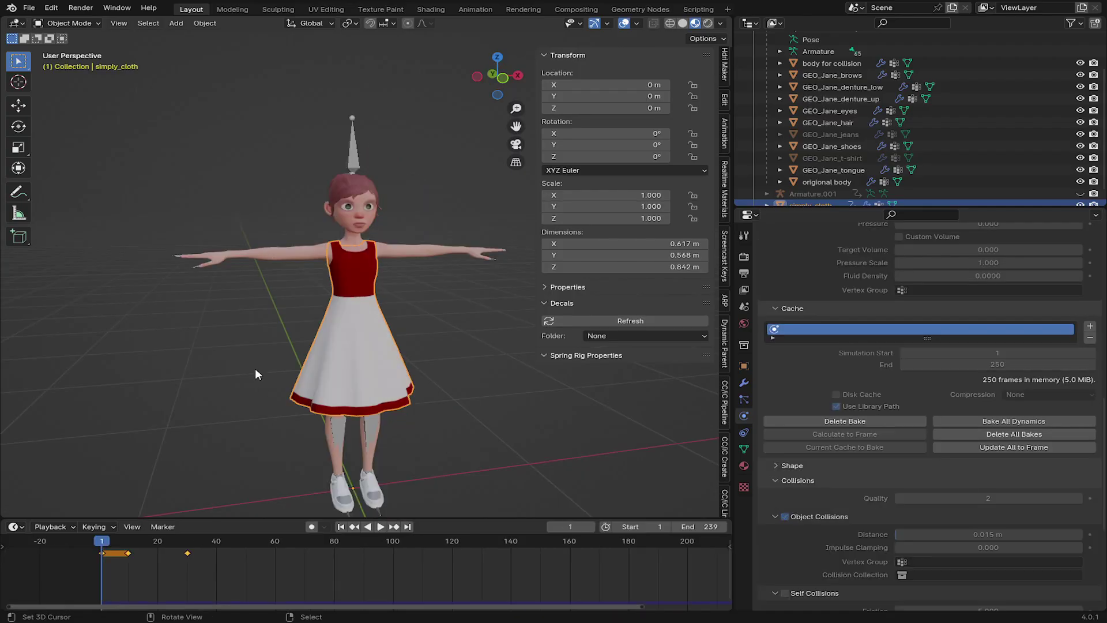
Start playback of the baked dress simulation and hide the viewport overlays
middle_click_drag(254, 367, 387, 343)
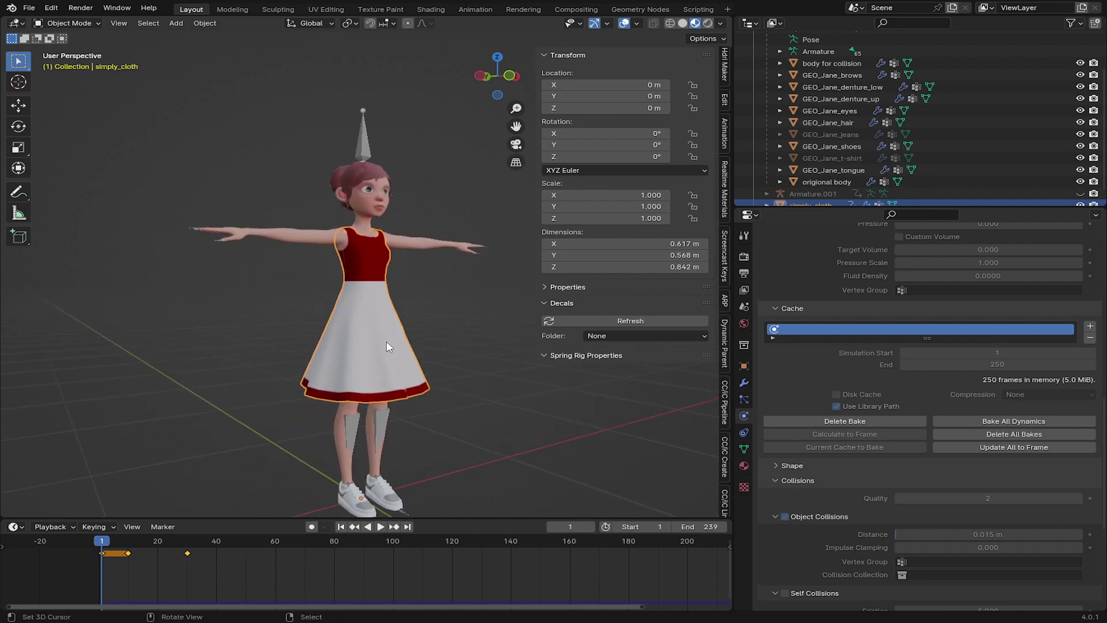
left_click(385, 527)
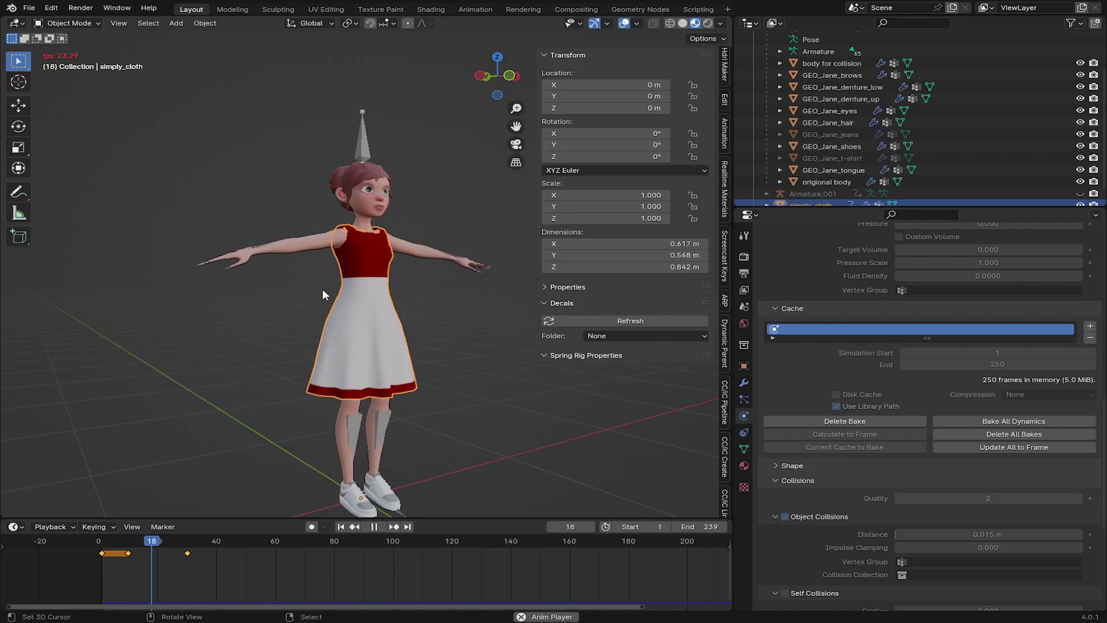
middle_click_drag(322, 289, 434, 500)
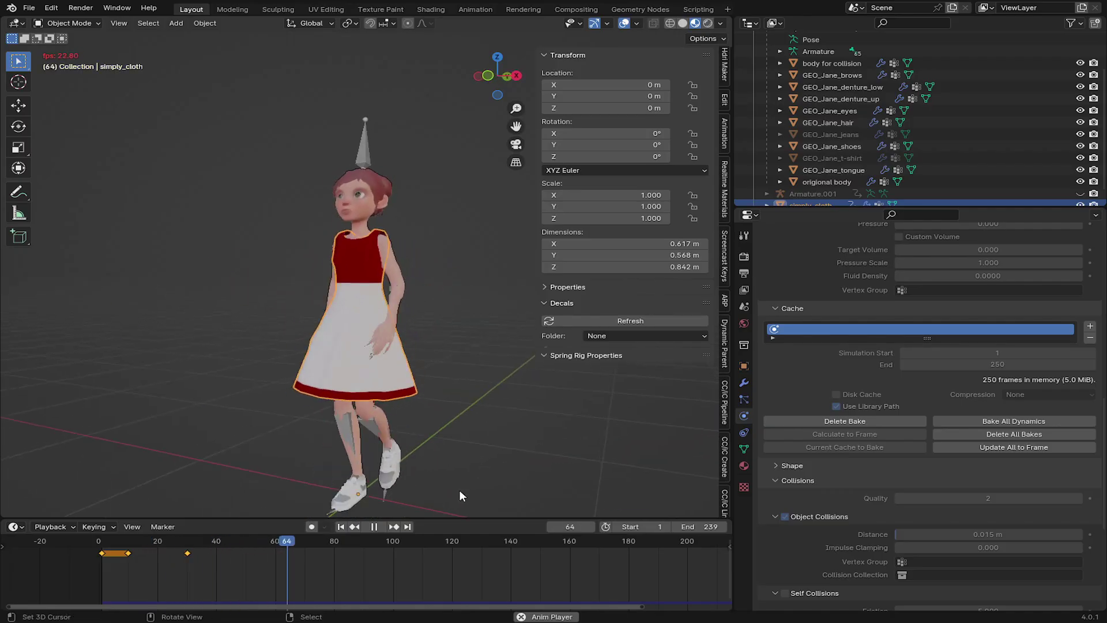
left_click(624, 24)
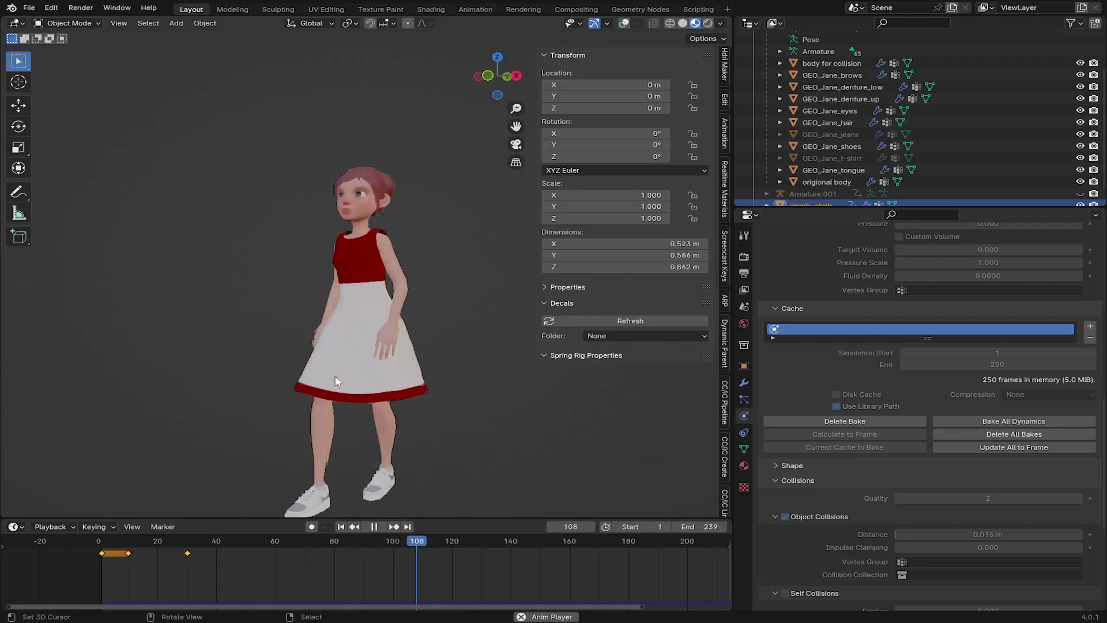
Switch the viewport to solid grey shading and watch the run, then pause playback
middle_click_drag(385, 369, 427, 363)
scroll(346, 354, "down", 7)
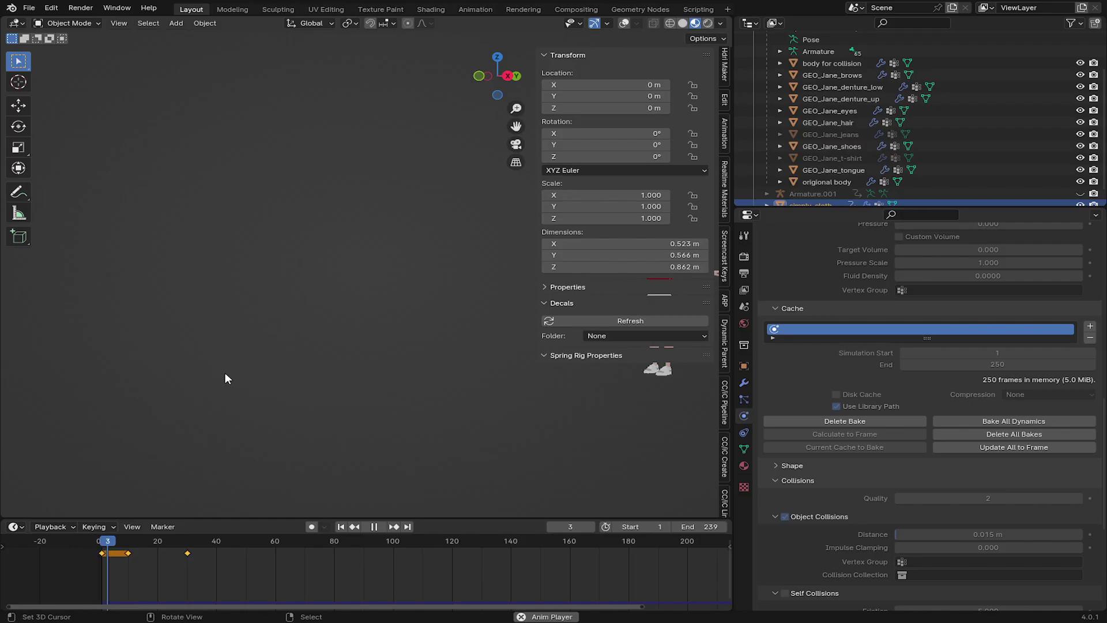
scroll(375, 396, "down", 3)
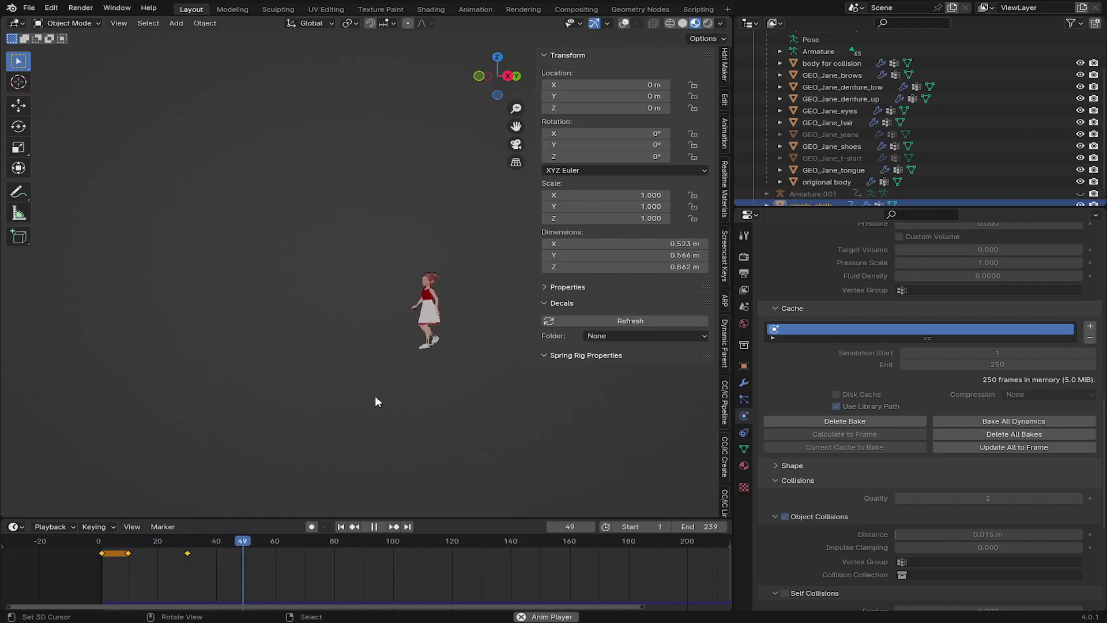
left_click(682, 23)
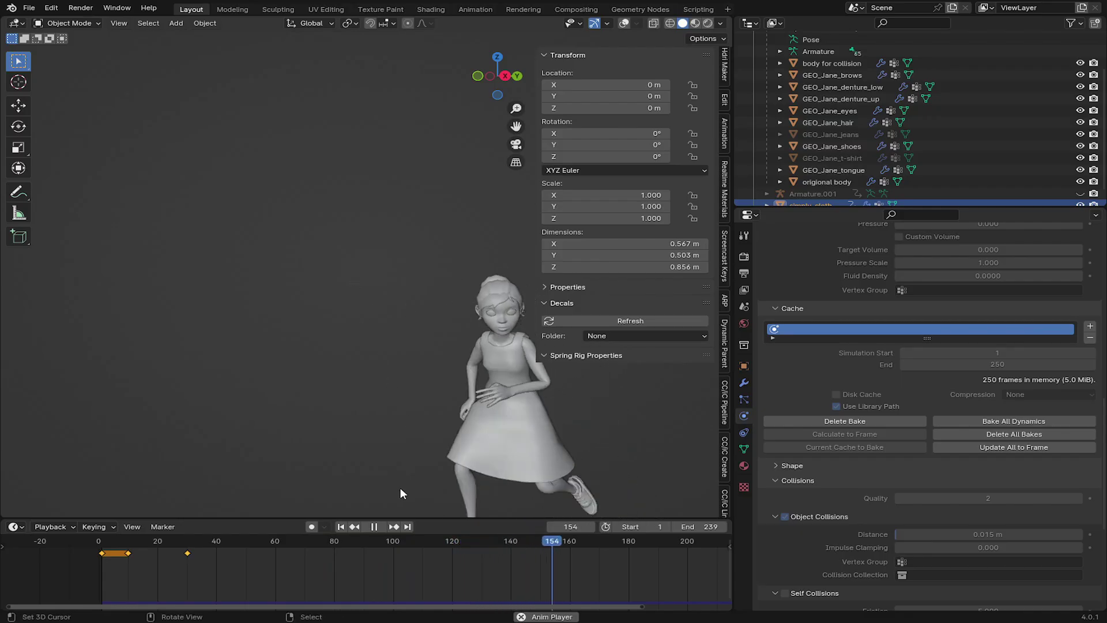
left_click(373, 526)
scroll(362, 406, "down", 5)
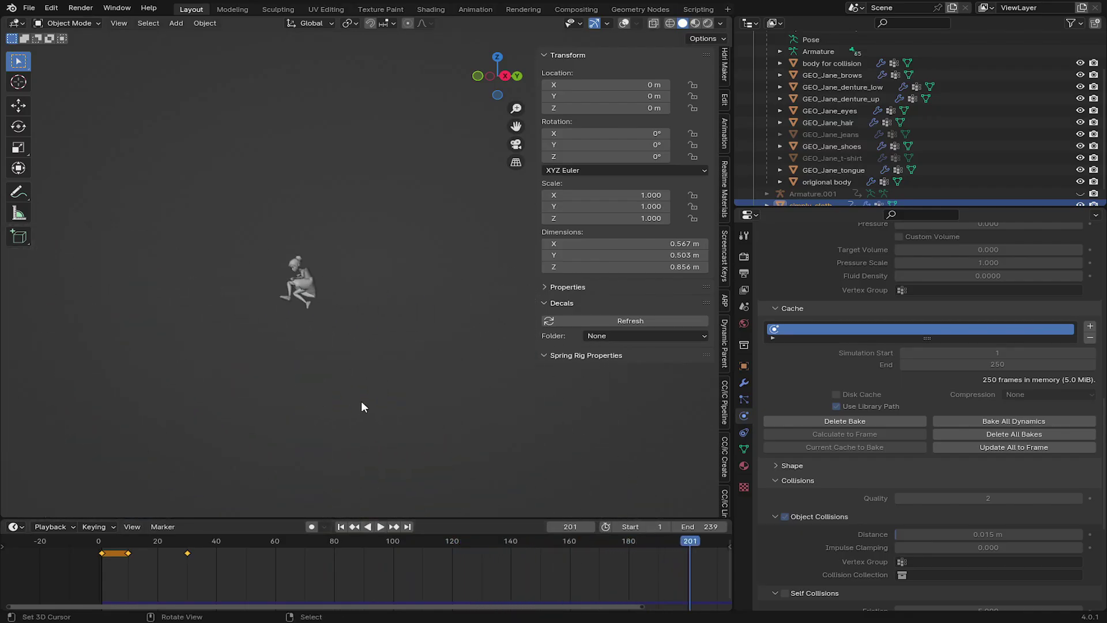
left_click(380, 526)
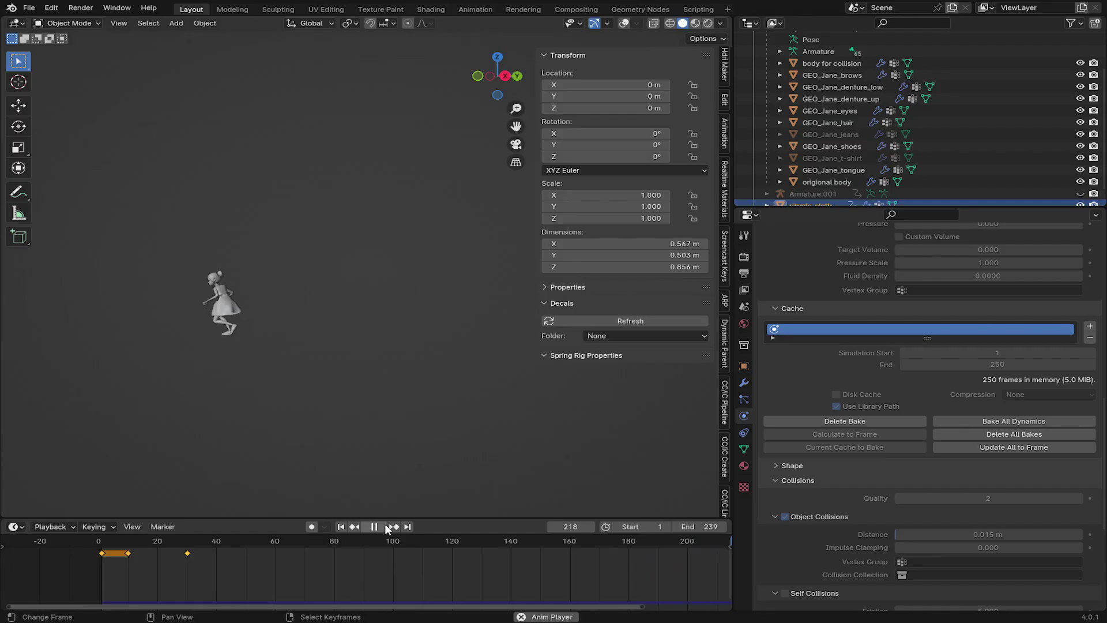
scroll(399, 426, "up", 5)
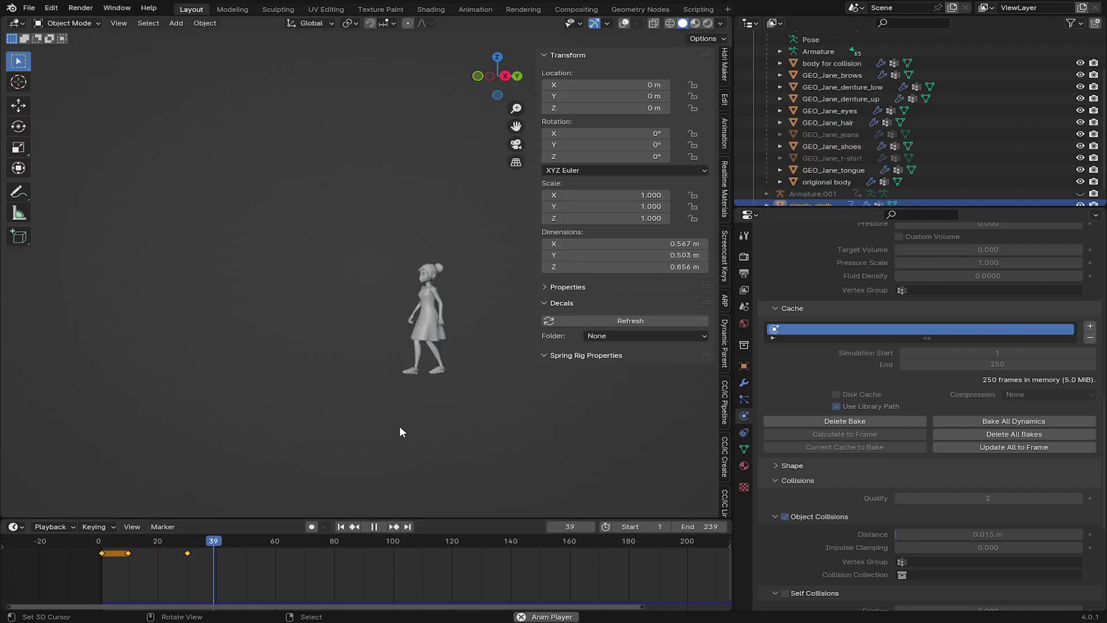
left_click(374, 526)
scroll(449, 545, "down", 3)
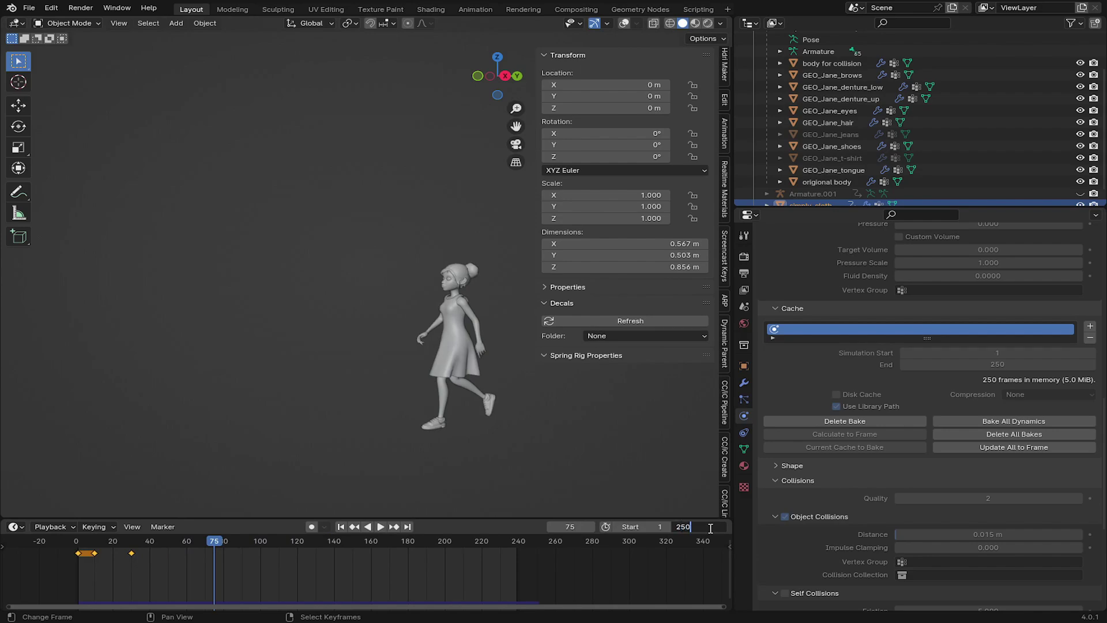
Confirm 250 as the animation's end frame
key("Return")
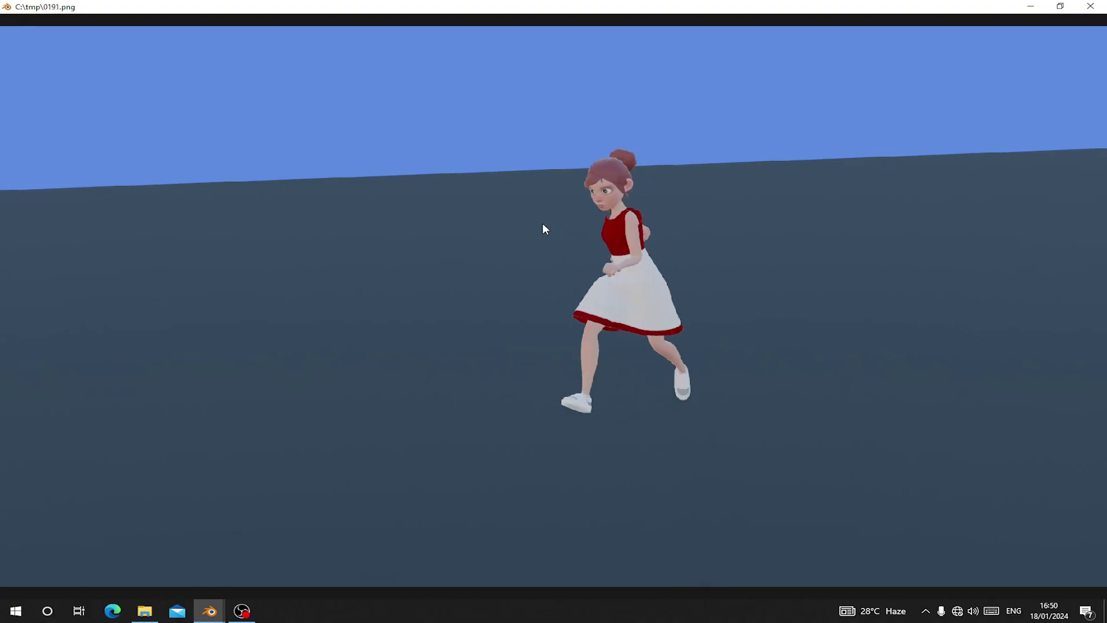